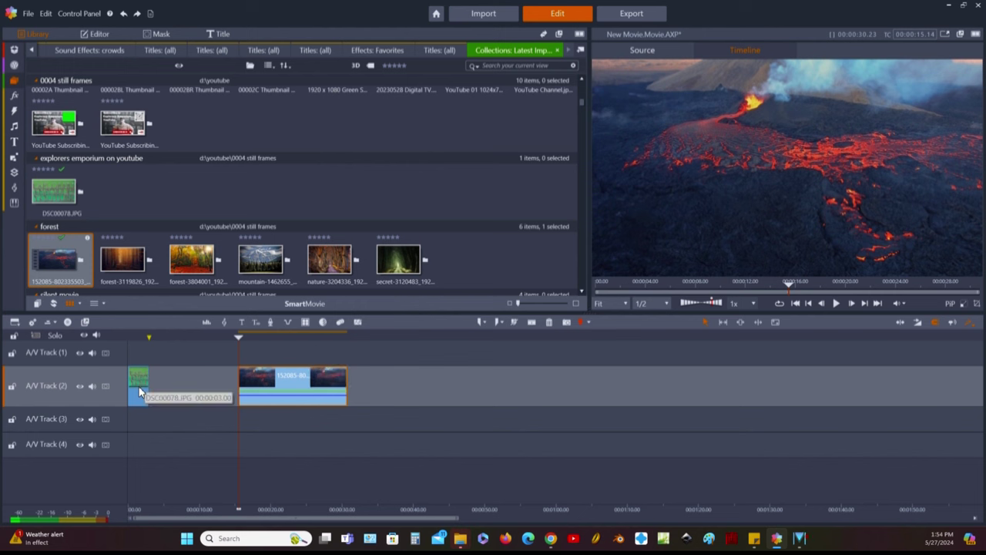
Step: Set the DSC00078.JPG still on A/V Track (2) to 6 seconds and butt the lava clip against its end
right_click(139, 392)
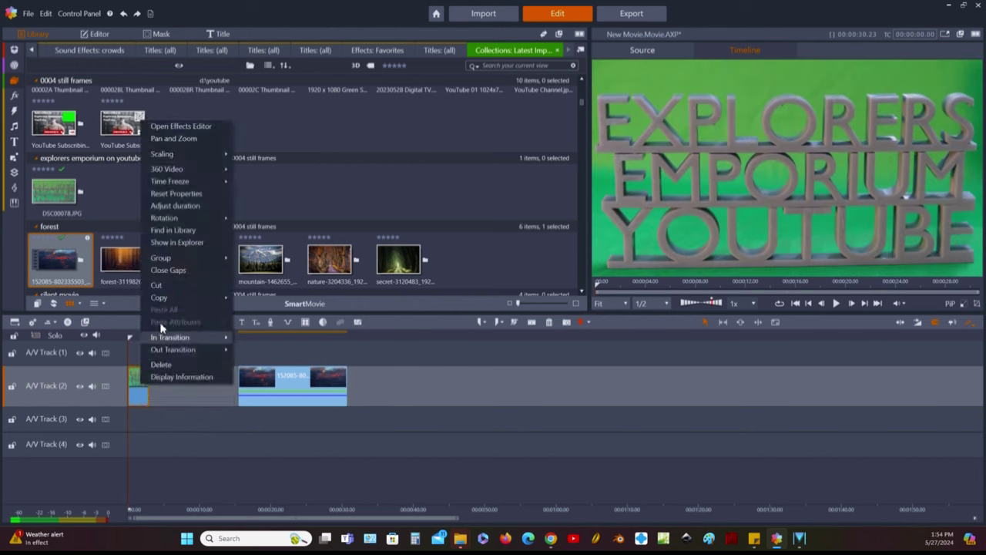
left_click(189, 206)
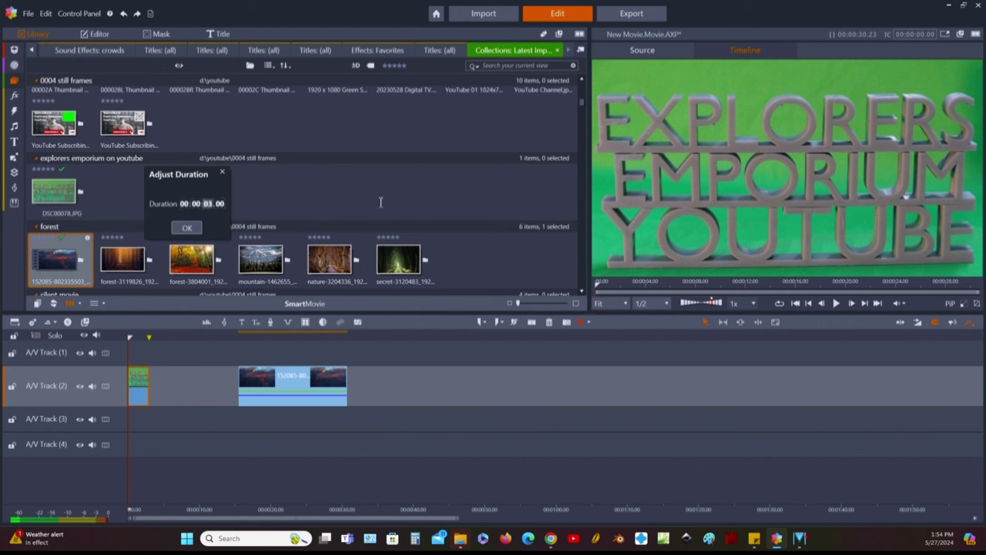
type("06")
left_click(187, 227)
left_click(310, 386)
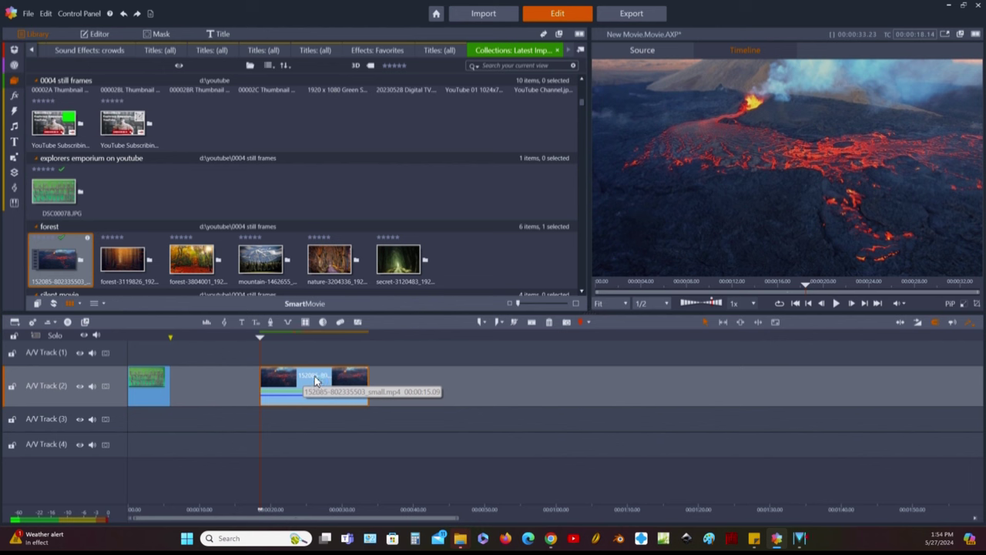
left_click_drag(314, 379, 224, 379)
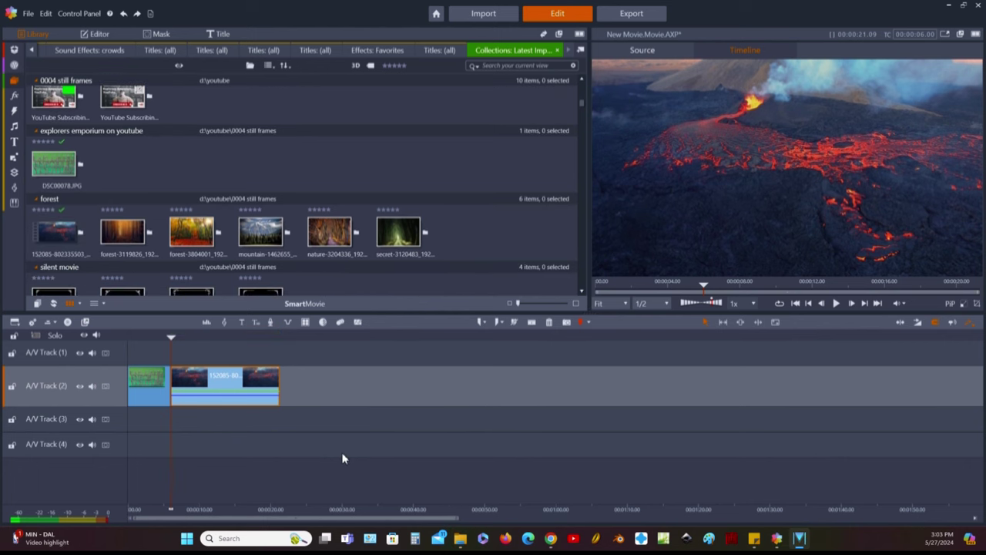
Step: Shift the lava clip and the DSC00078.JPG still down the timeline and place the old-movie-frame image at the start of A/V Track (2)
left_click_drag(231, 391, 387, 406)
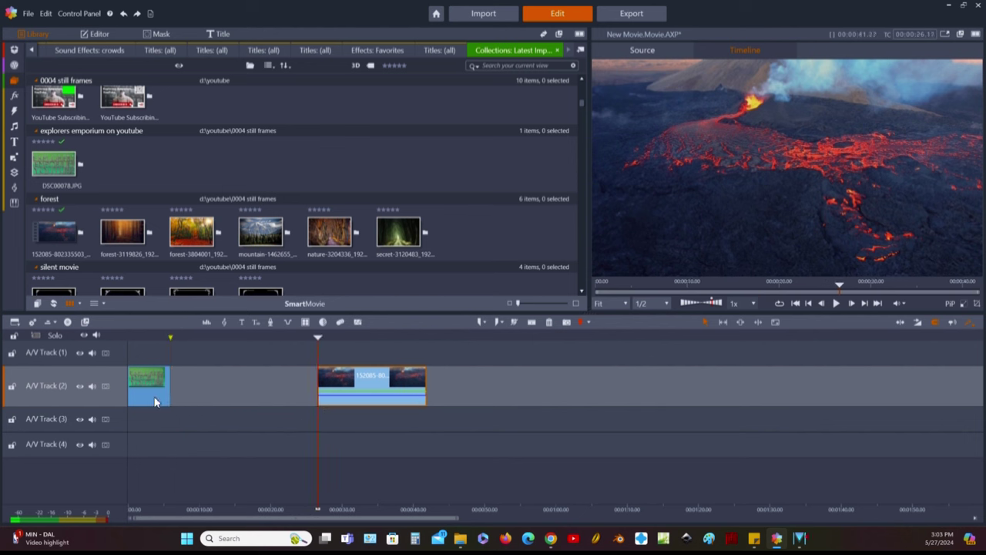
left_click_drag(150, 400, 208, 396)
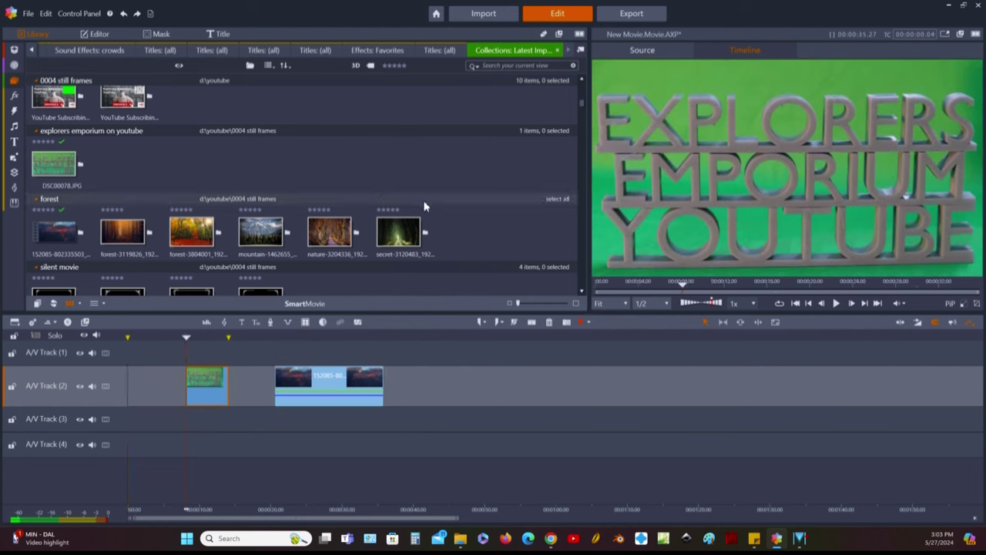
scroll(440, 211, "down", 3)
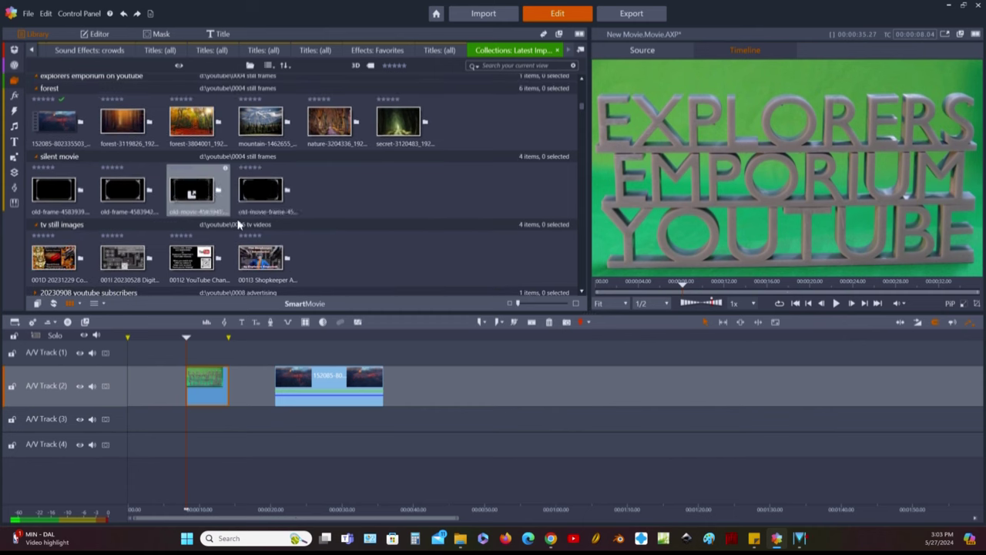
left_click(274, 189)
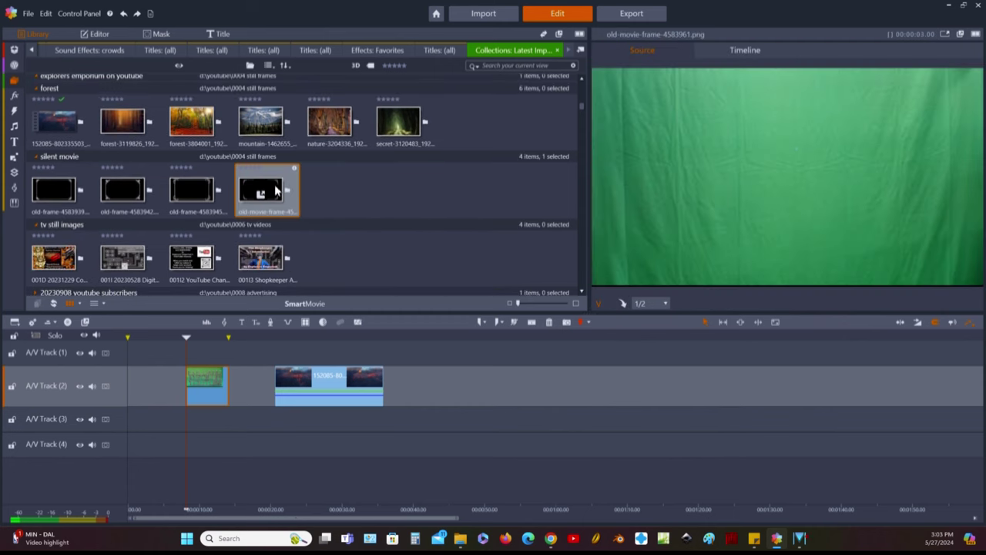
left_click_drag(264, 192, 139, 390)
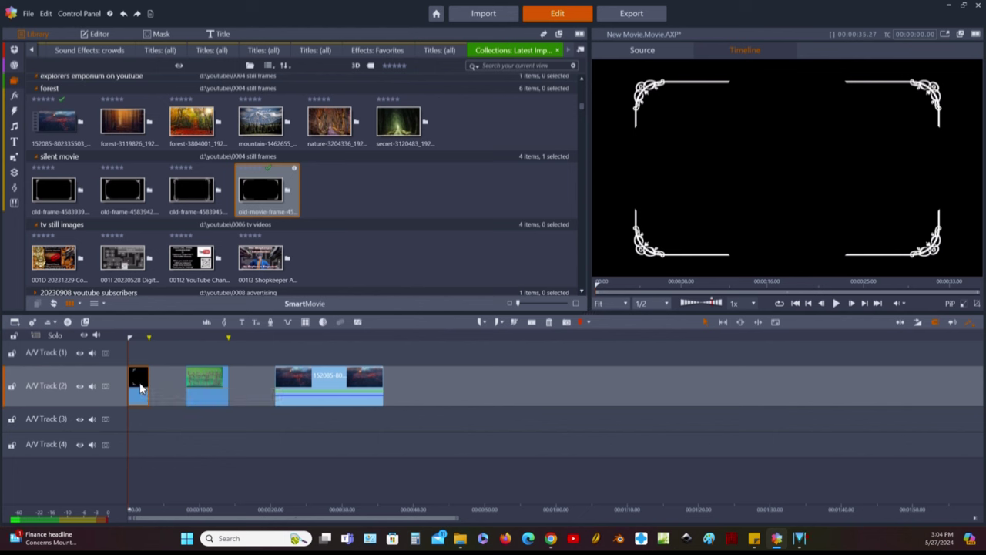
Step: Set the duration of the old-movie-frame clip at the start of A/V Track (2) to 6 seconds
right_click(141, 387)
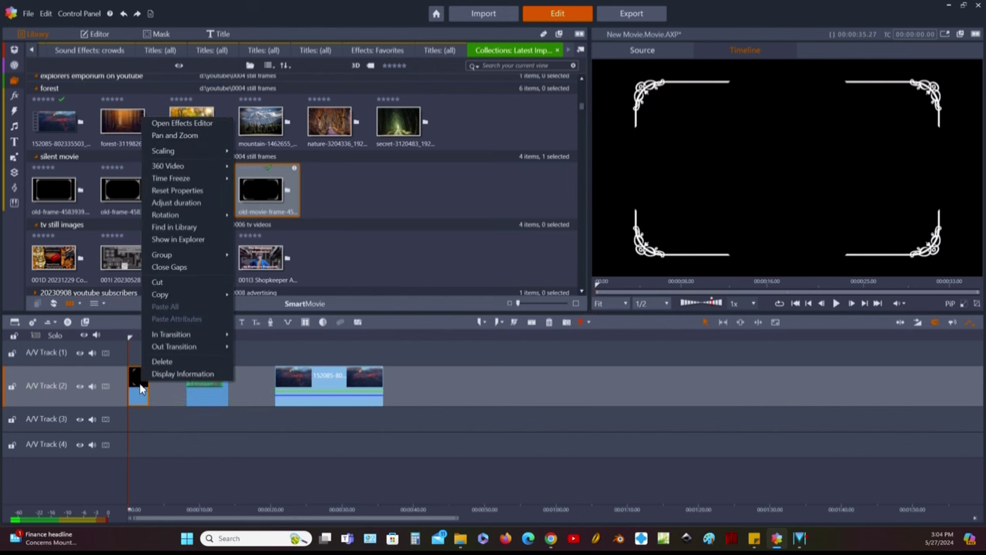
mouse_move(185, 295)
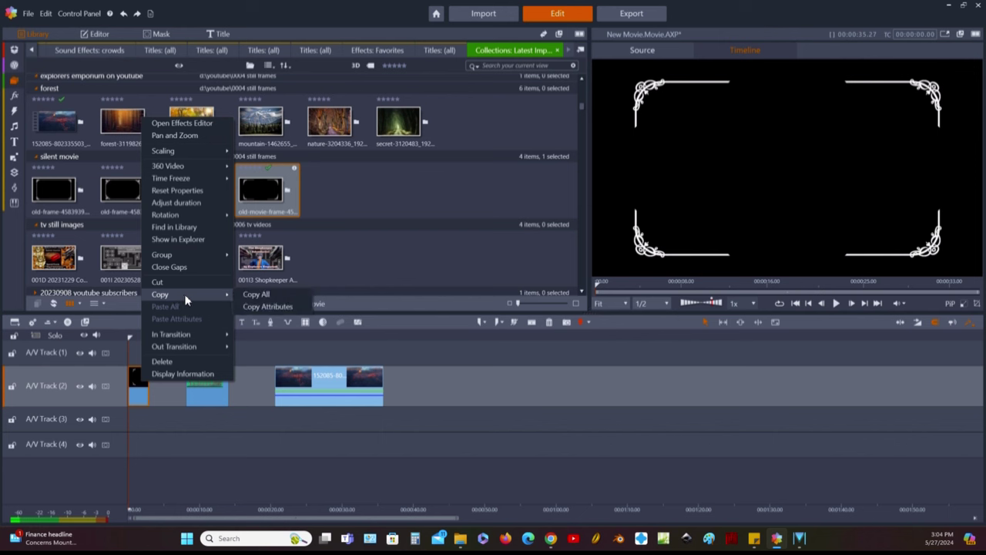
left_click(193, 203)
left_click(210, 202)
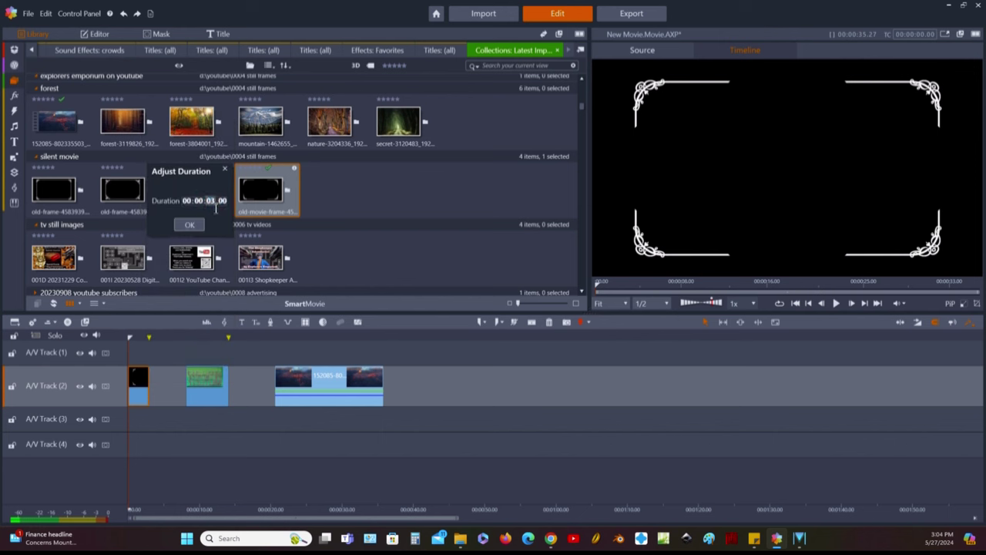
type("06")
left_click(189, 224)
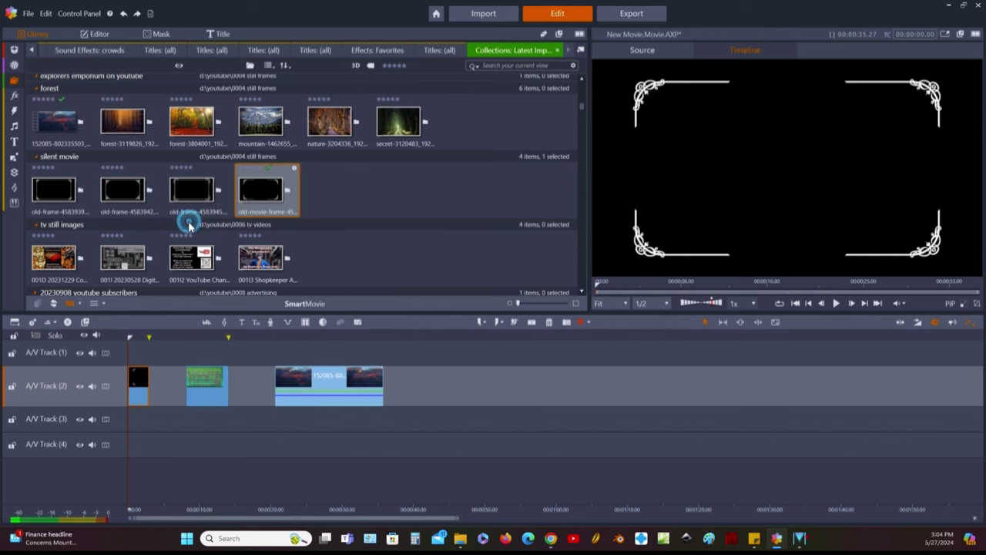
Step: Butt the DSC00078.JPG still against the frame clip and move the lava clip to start at about 25 seconds
left_click(224, 399)
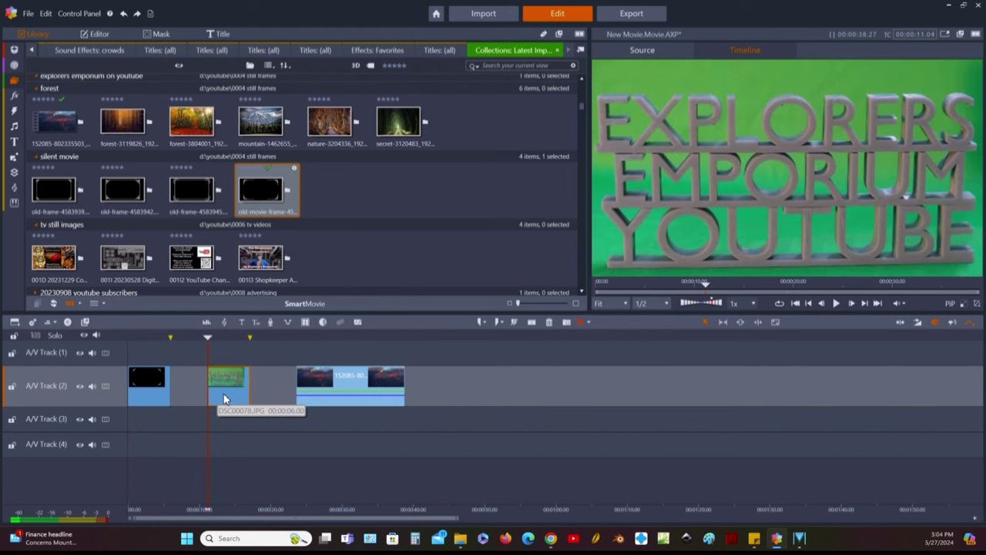
left_click_drag(224, 398, 166, 396)
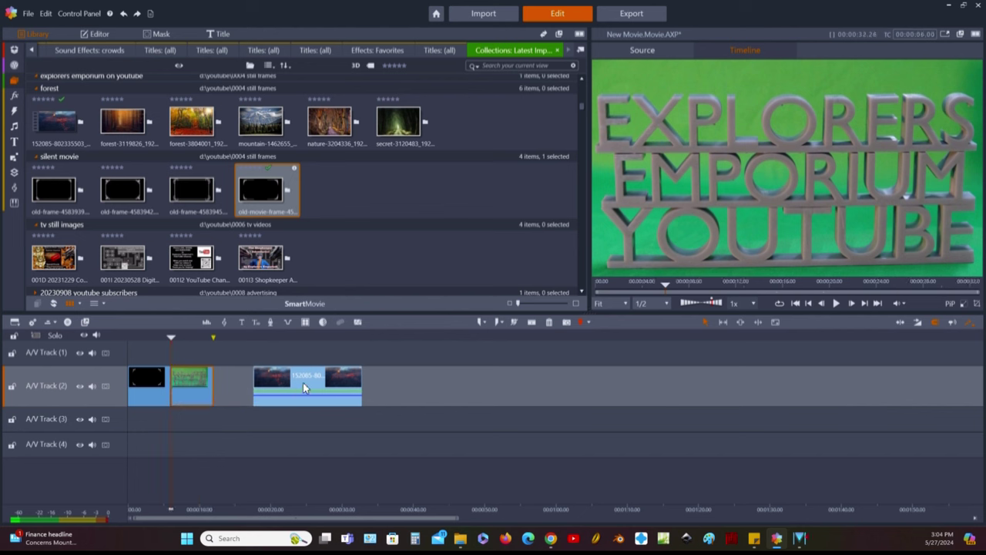
left_click(307, 385)
left_click_drag(306, 385, 363, 385)
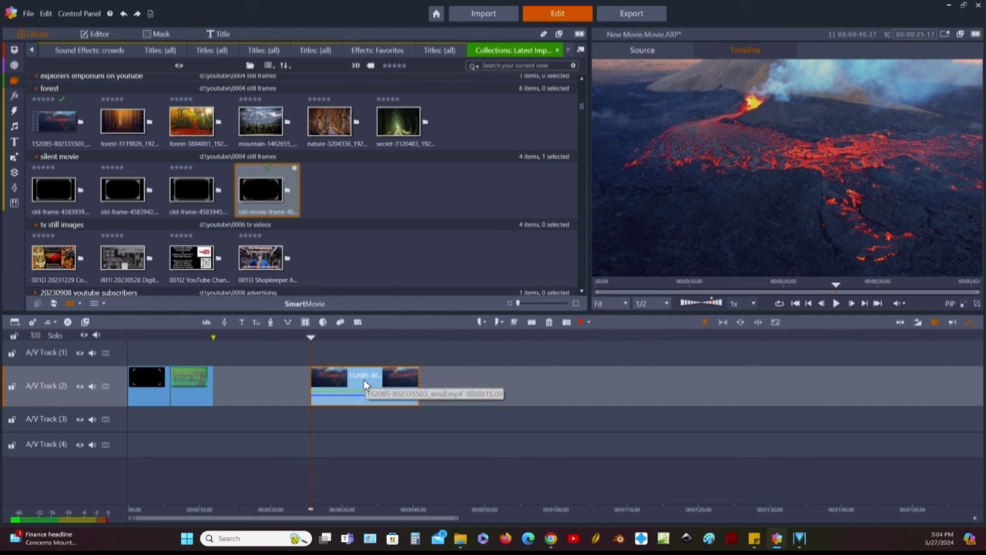
Step: Copy the old-movie-frame clip with all its properties and paste it at the end of the DSC00078.JPG still, at 12 seconds
right_click(146, 389)
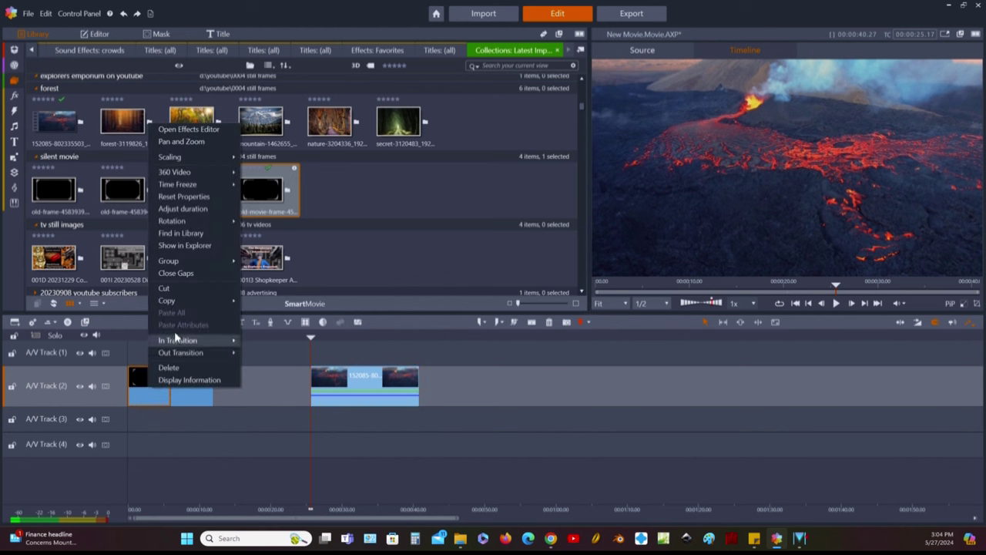
mouse_move(180, 300)
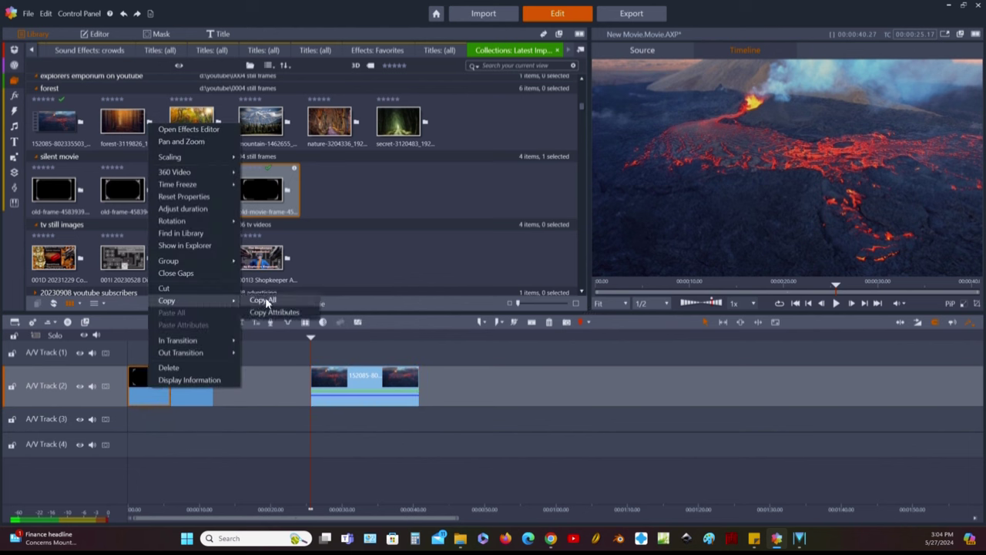
left_click(264, 300)
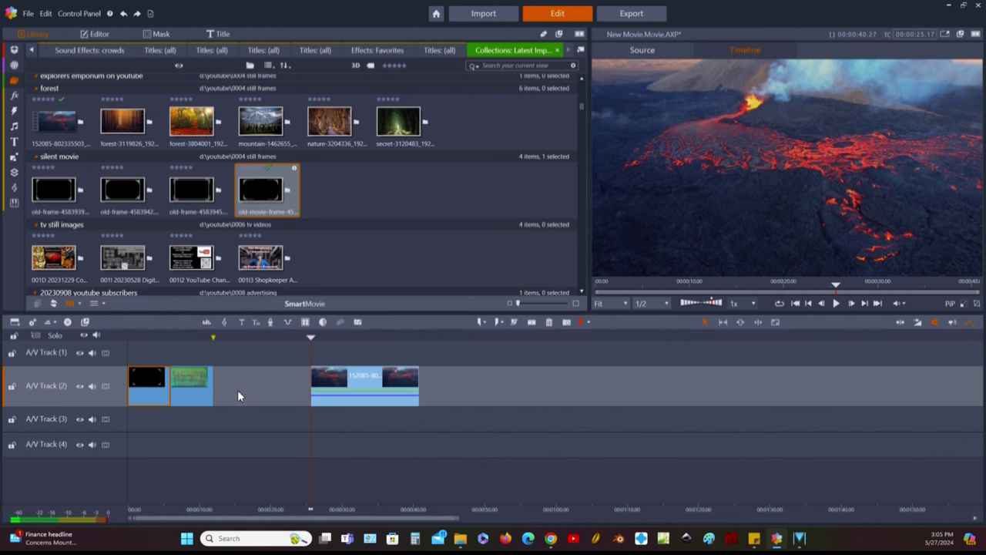
left_click(201, 338)
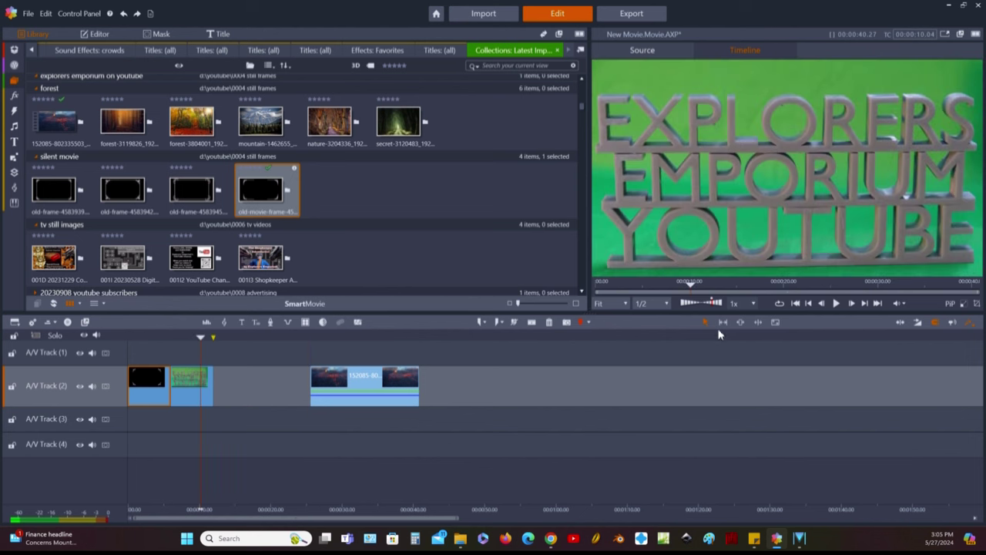
left_click(865, 303)
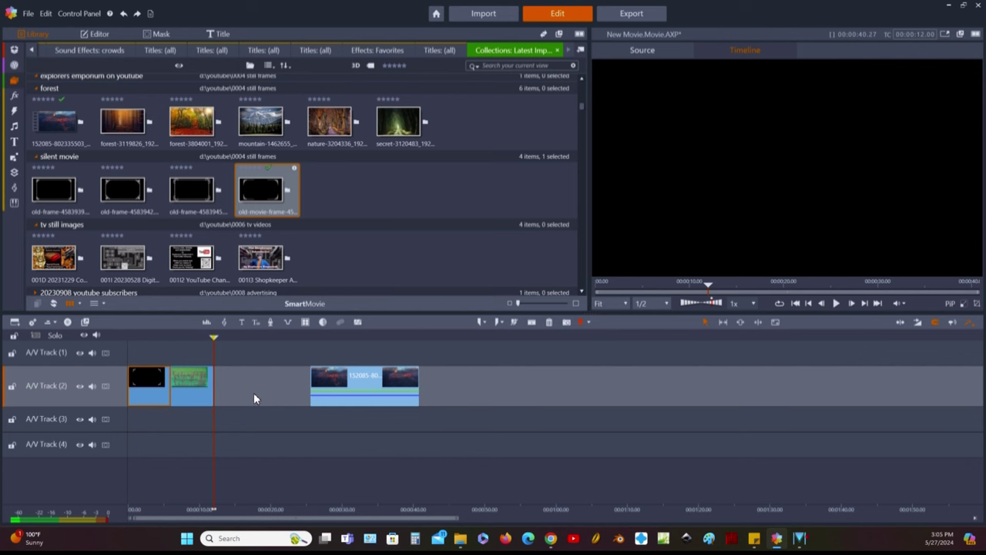
key("ctrl+v")
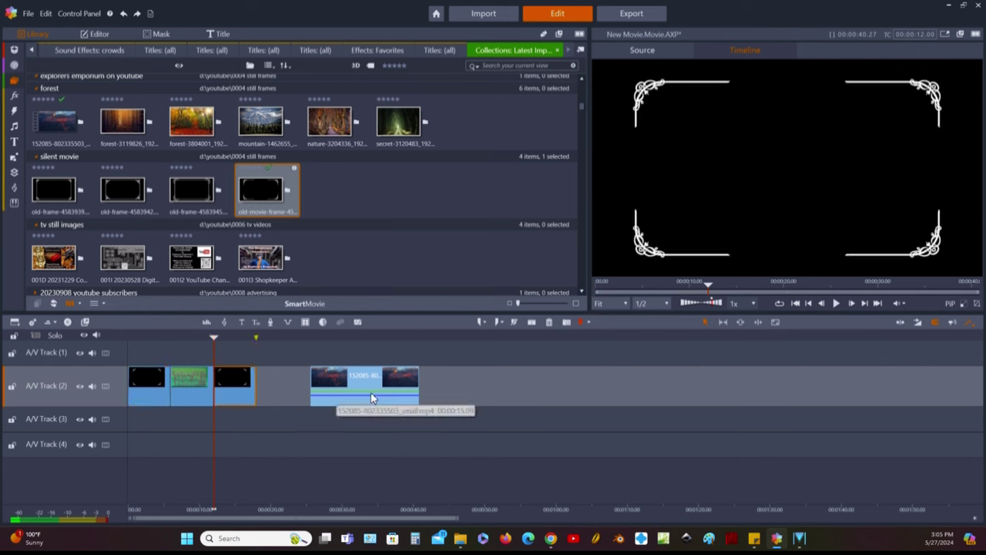
Step: Butt the lava clip against the second frame clip and paste another frame copy directly after the lava clip
left_click_drag(373, 391, 334, 393)
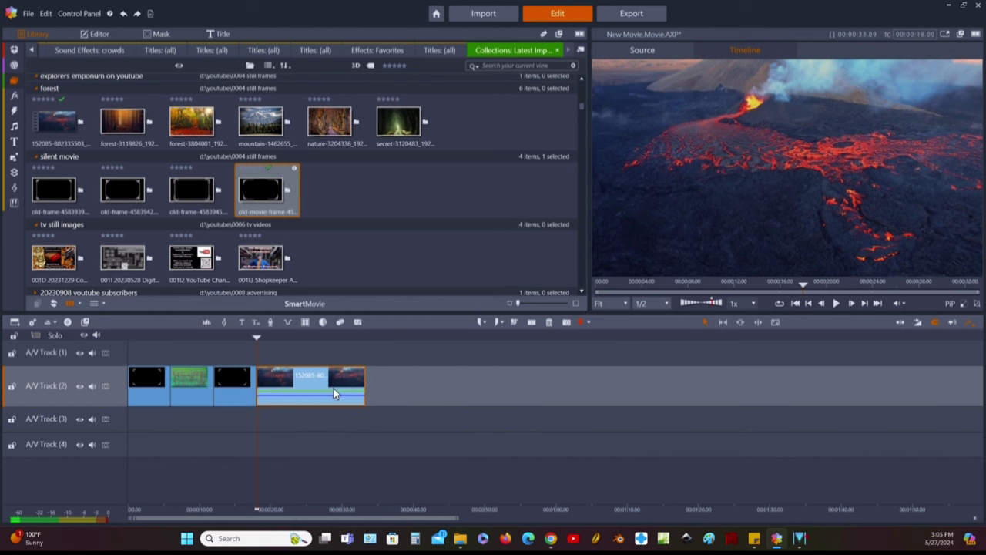
left_click(865, 304)
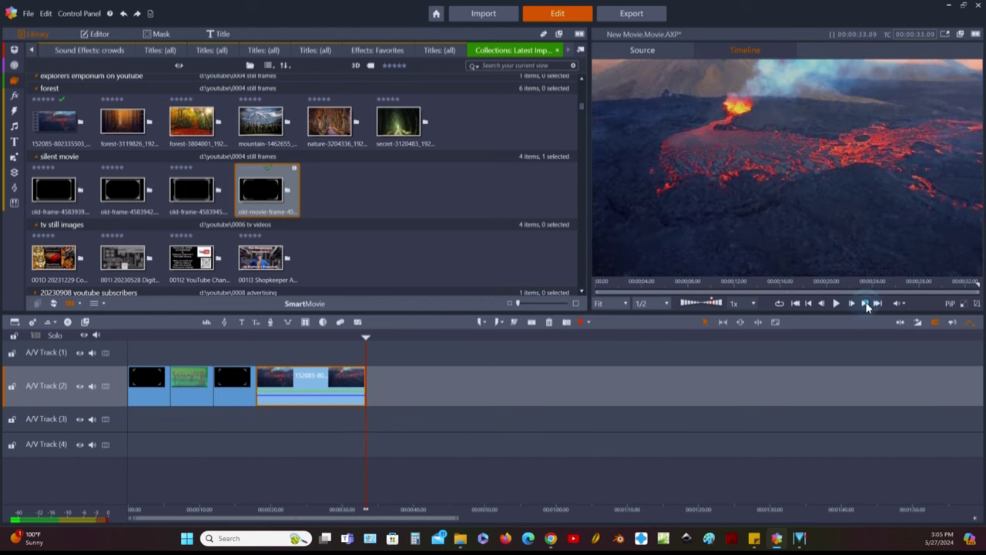
left_click(410, 391)
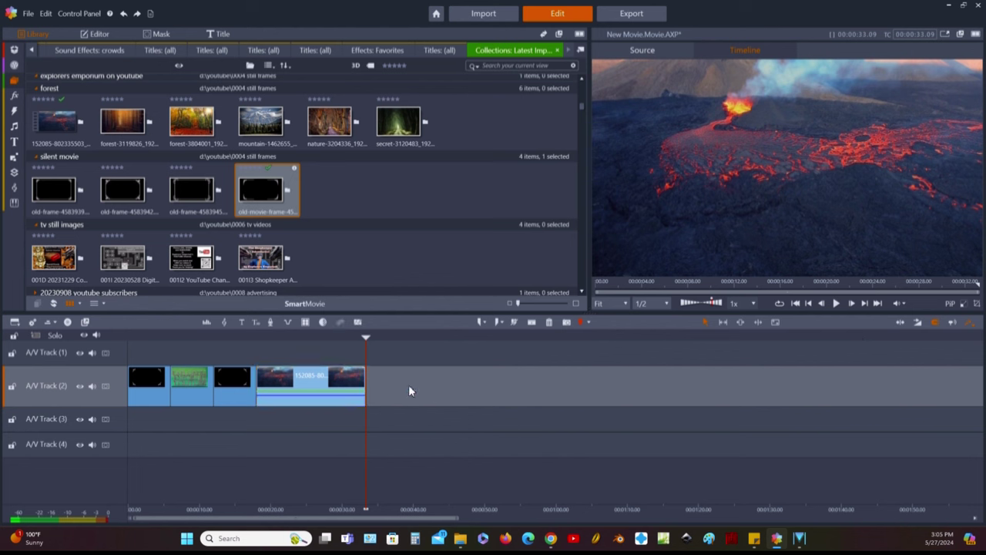
key("ctrl+v")
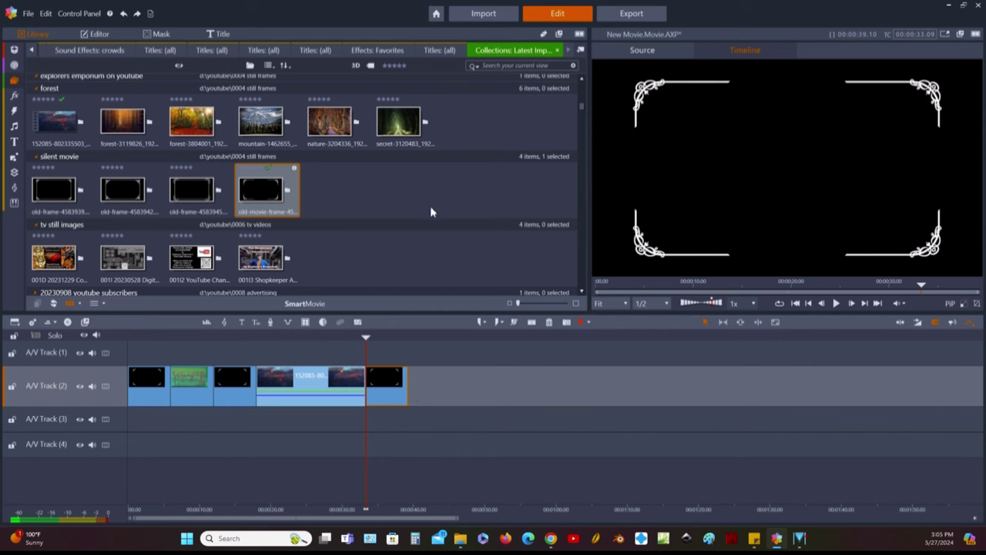
Step: Place the library's Shopkeeper Up Close 01 R to L.mp4 clip directly after the last frame clip on A/V Track (2)
scroll(444, 210, "down", 5)
scroll(444, 210, "down", 8)
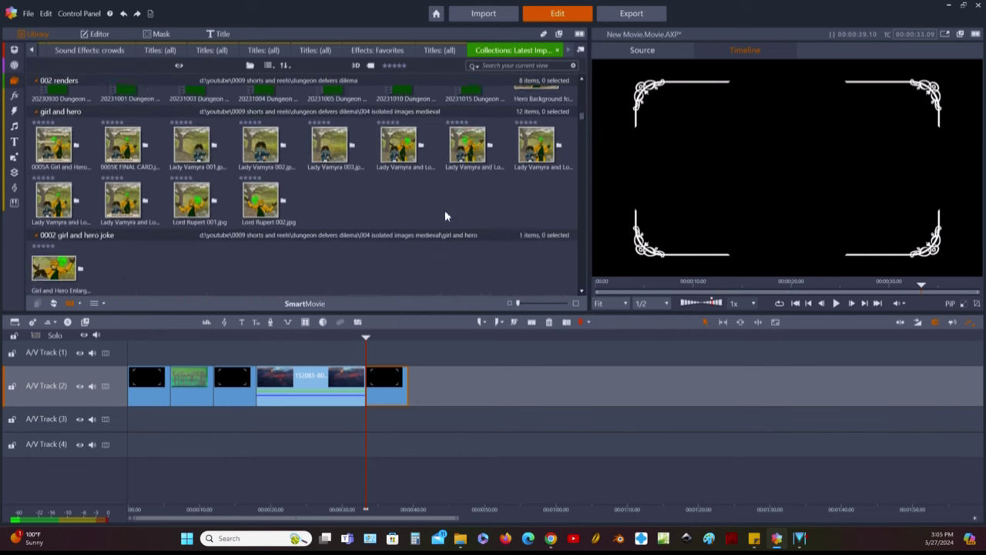
scroll(444, 218, "down", 10)
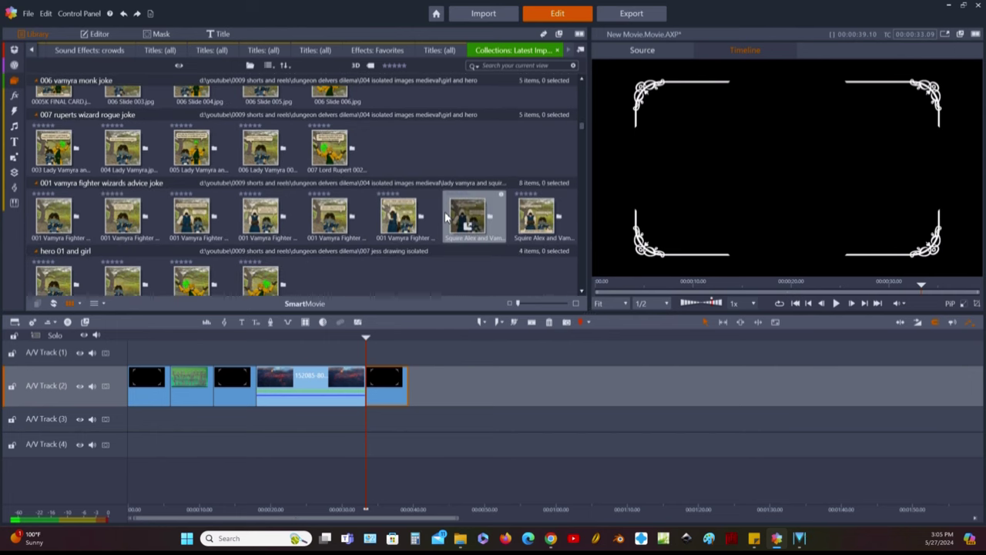
scroll(444, 211, "down", 10)
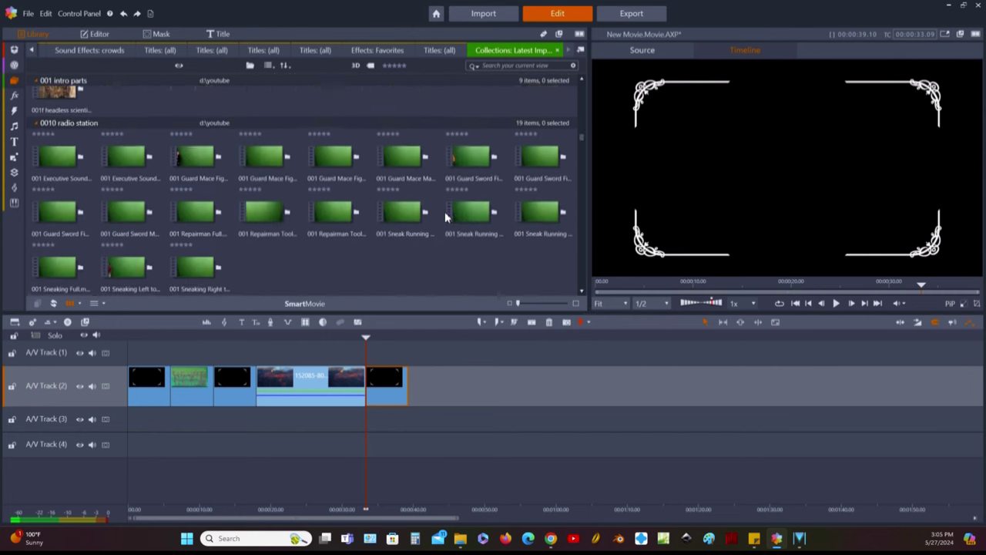
scroll(412, 223, "down", 10)
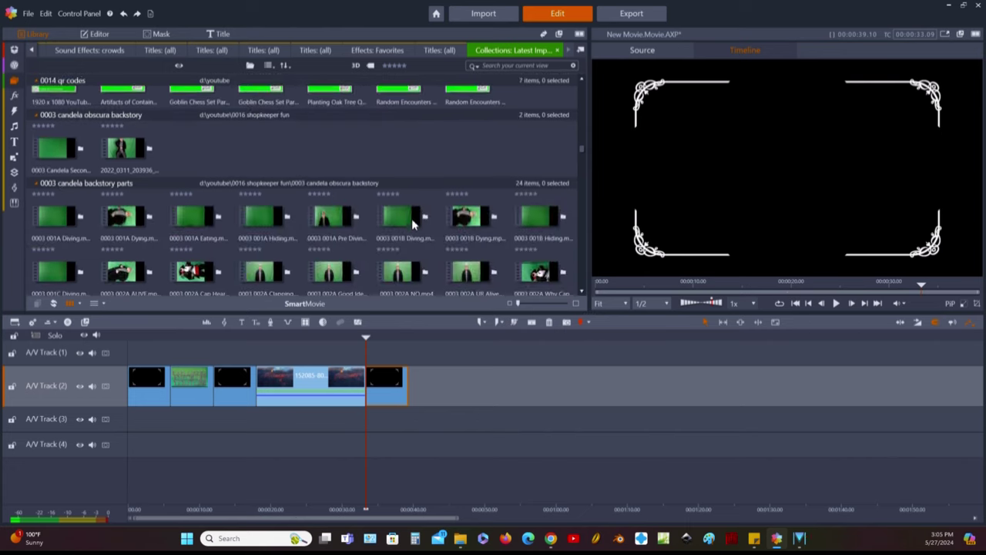
scroll(412, 223, "down", 10)
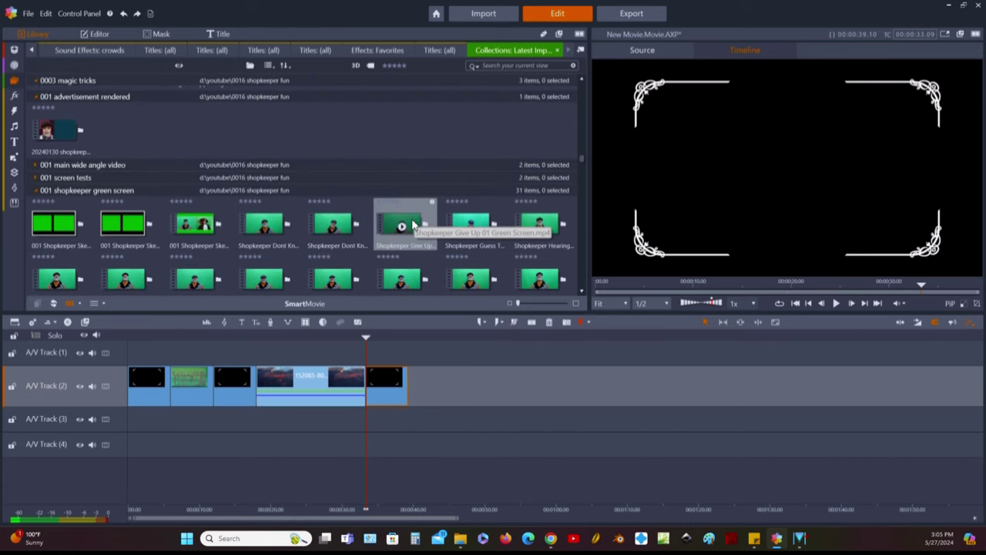
scroll(411, 223, "down", 10)
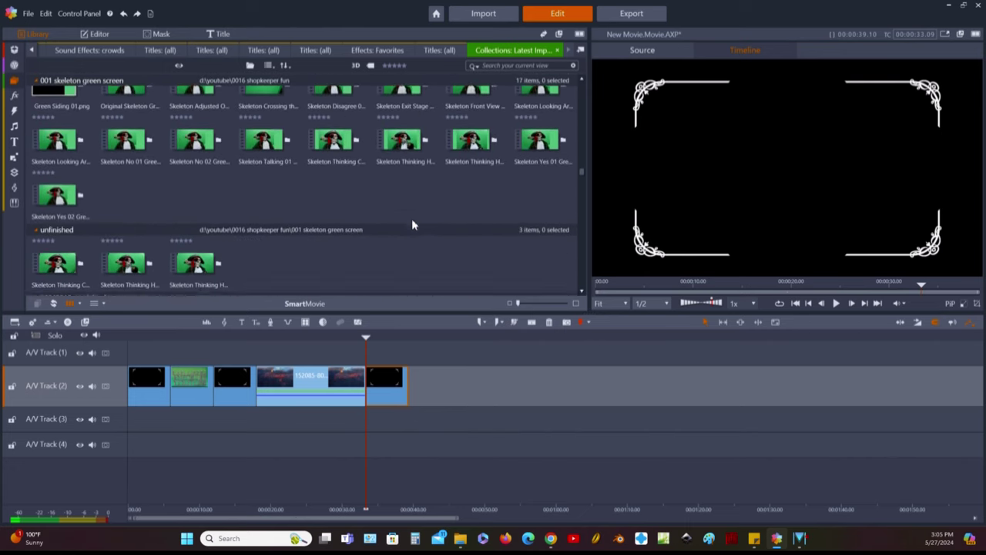
scroll(412, 223, "down", 10)
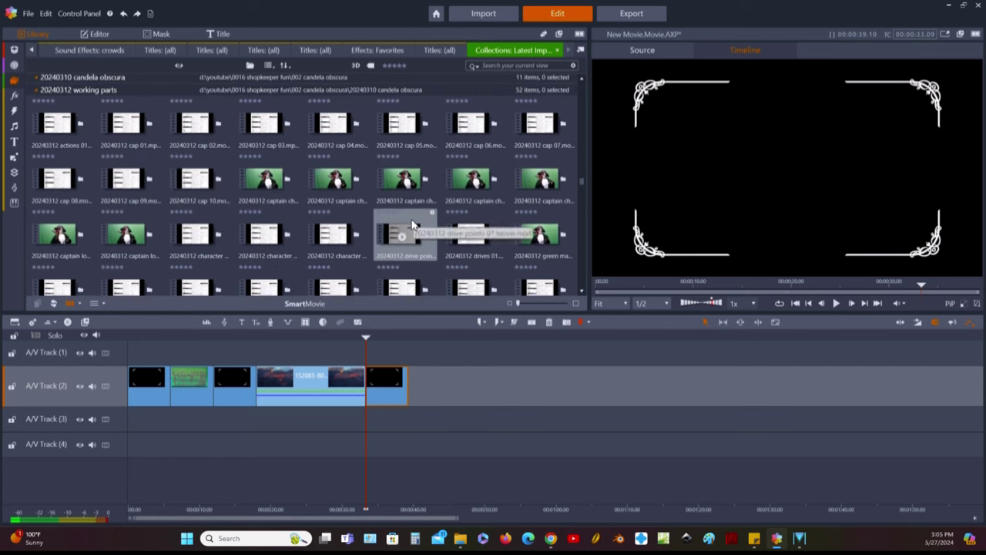
scroll(403, 224, "down", 10)
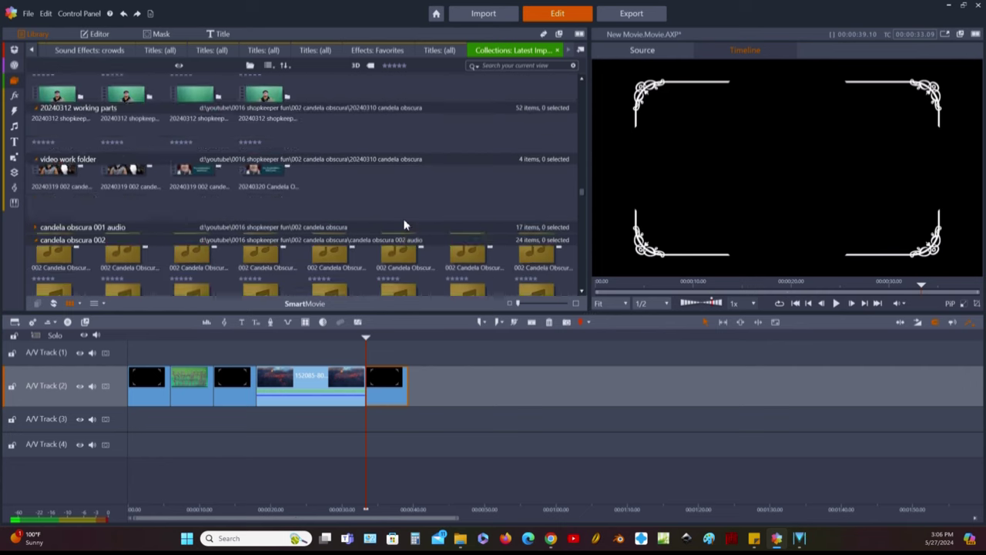
scroll(404, 224, "down", 10)
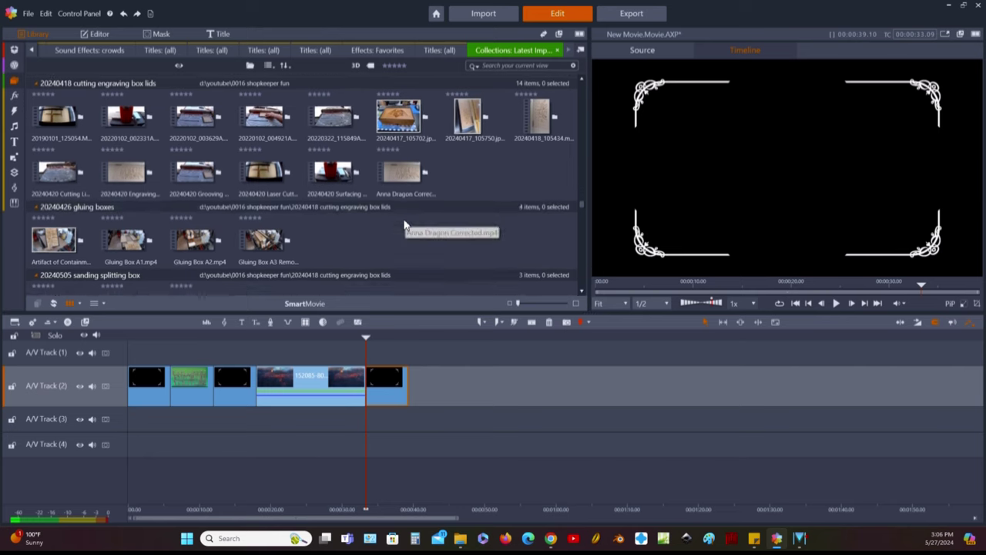
scroll(403, 223, "down", 4)
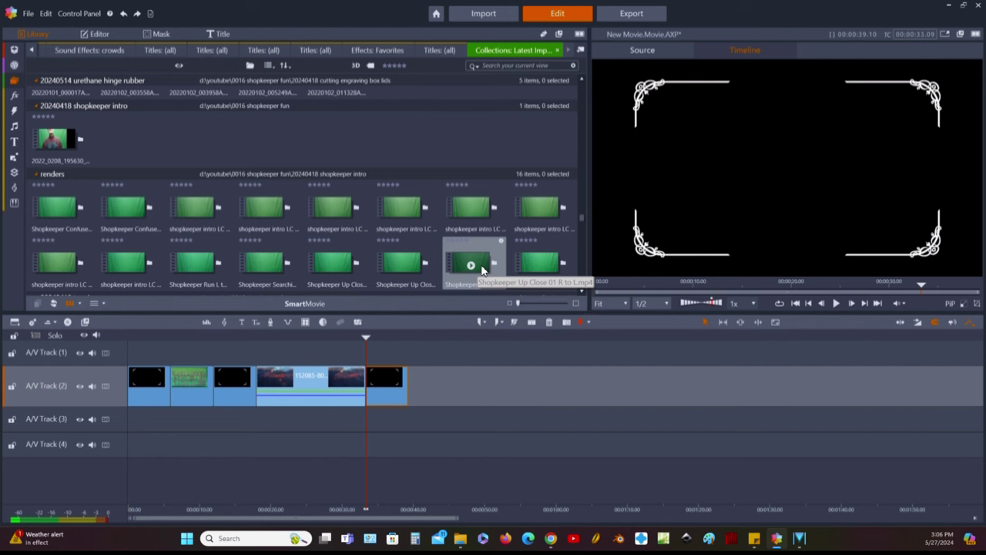
left_click(481, 266)
left_click_drag(480, 264, 420, 390)
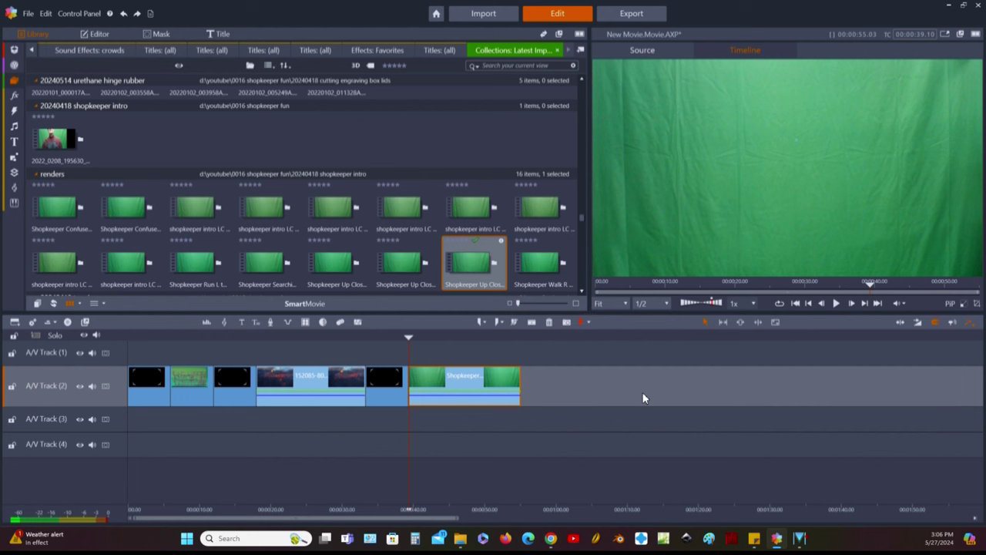
Step: Copy the frame clip before the shopkeeper clip with all its properties and paste it at the shopkeeper clip's end, at about 55 seconds
left_click(620, 389)
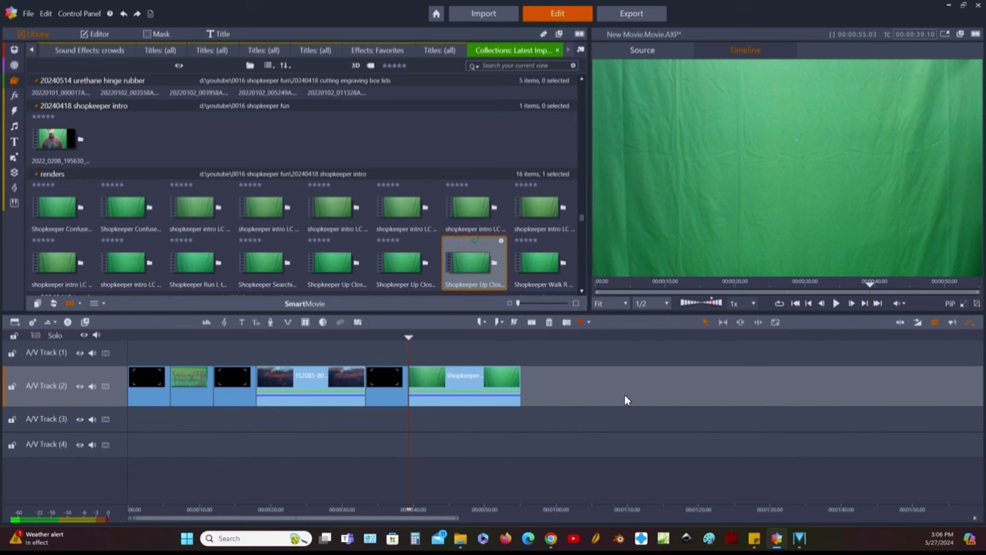
right_click(380, 390)
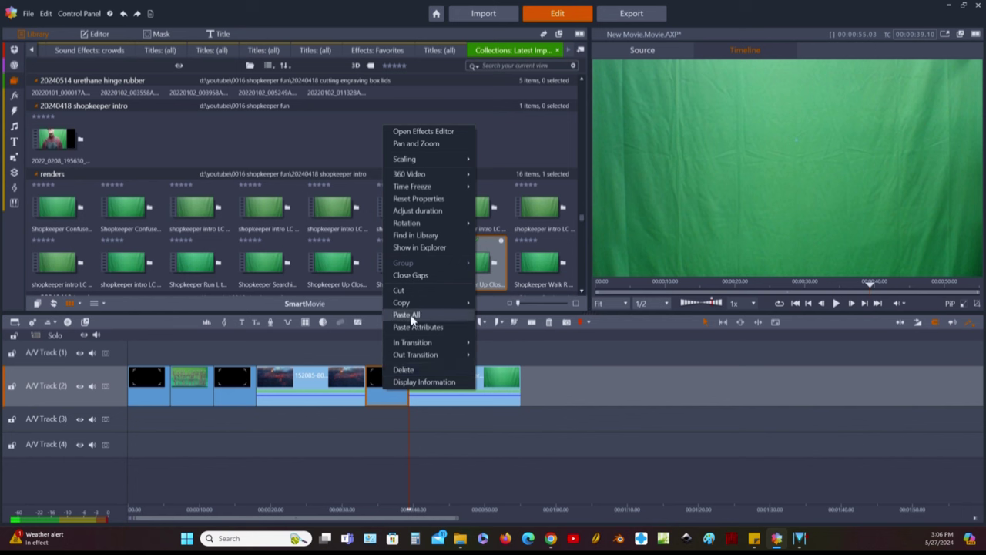
mouse_move(447, 306)
left_click(496, 302)
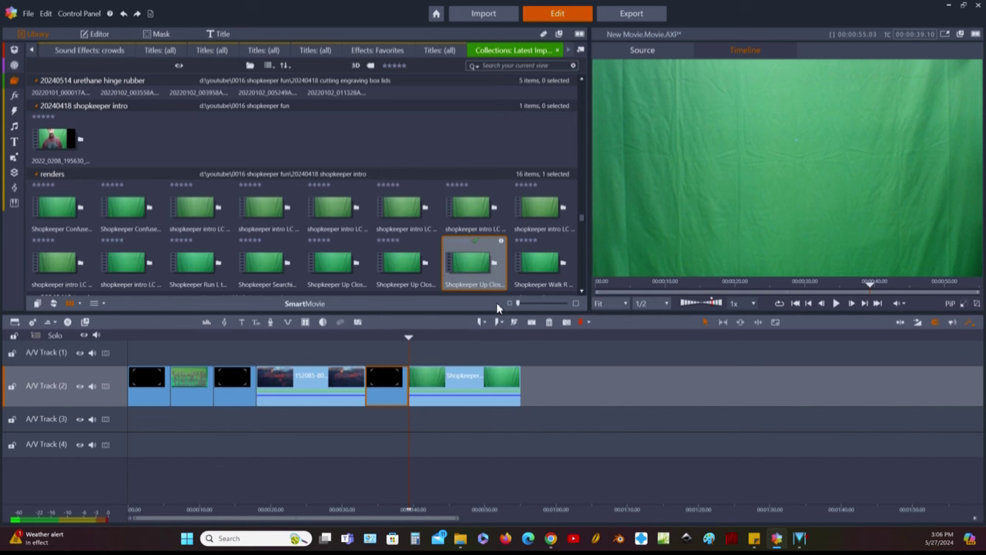
left_click(864, 303)
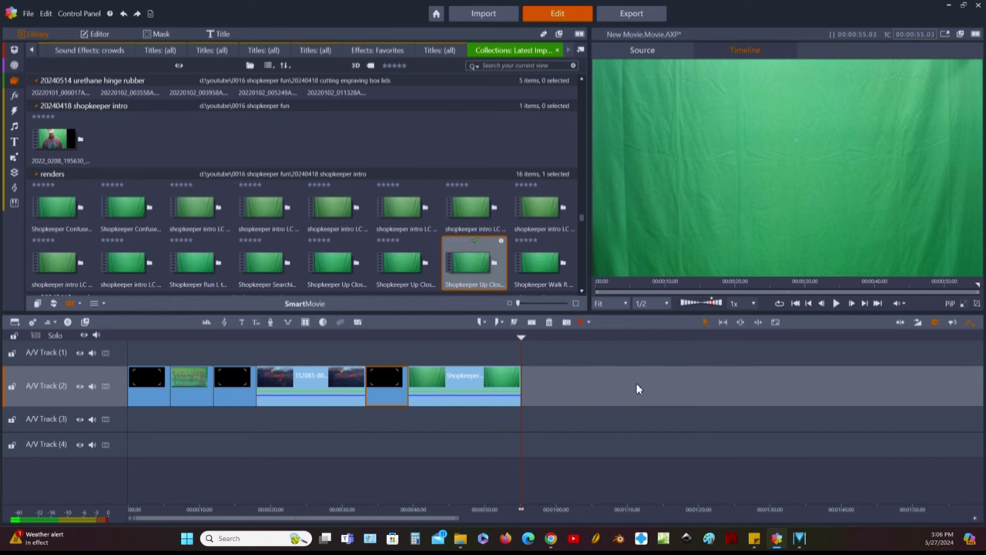
key("ctrl+v")
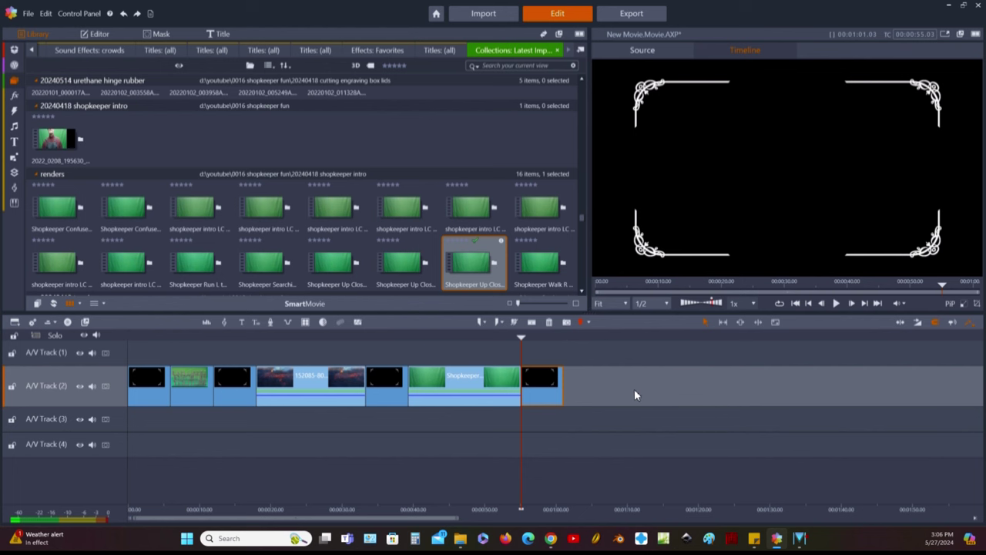
Step: Copy the DSC00078.JPG still with all its properties and paste it after the last frame clip, at about 1:01
left_click(194, 397)
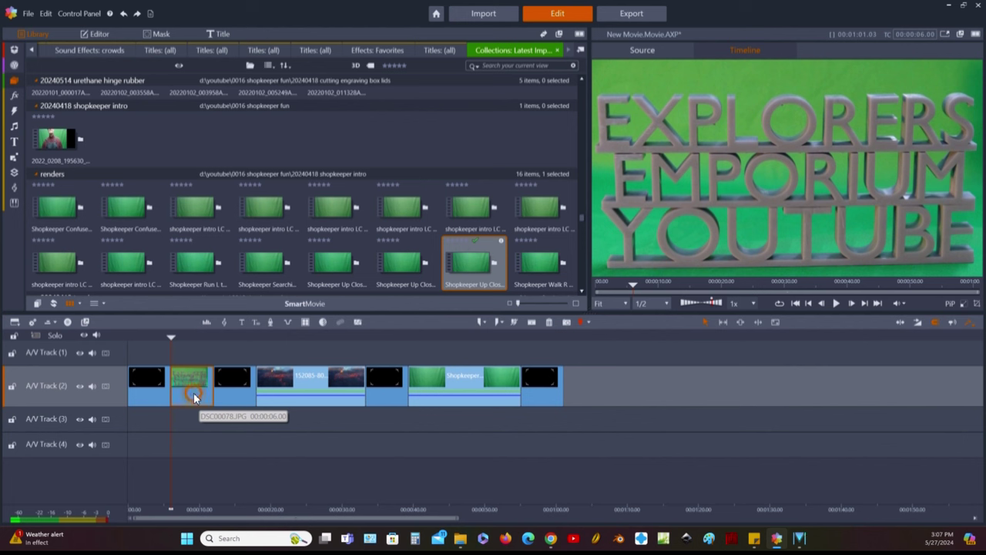
right_click(193, 393)
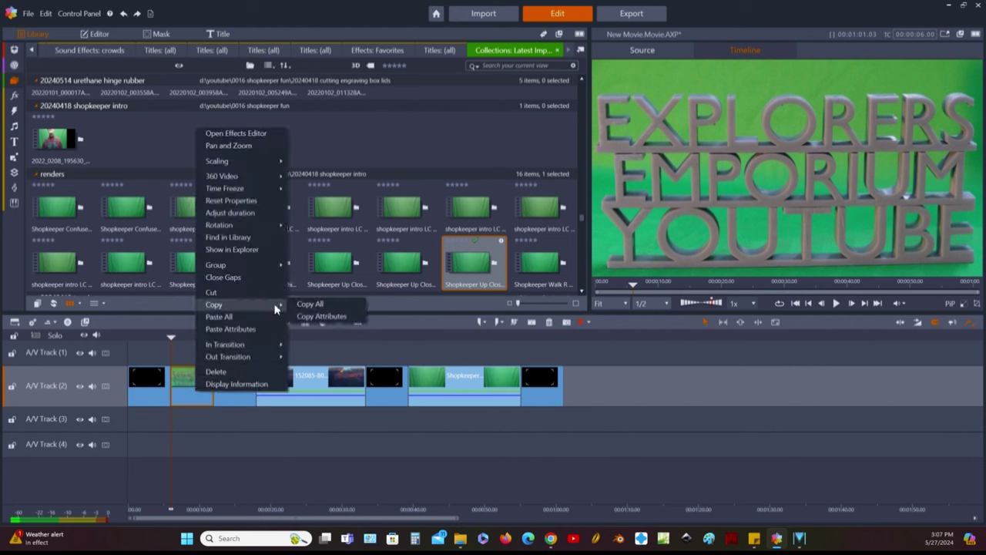
left_click(316, 306)
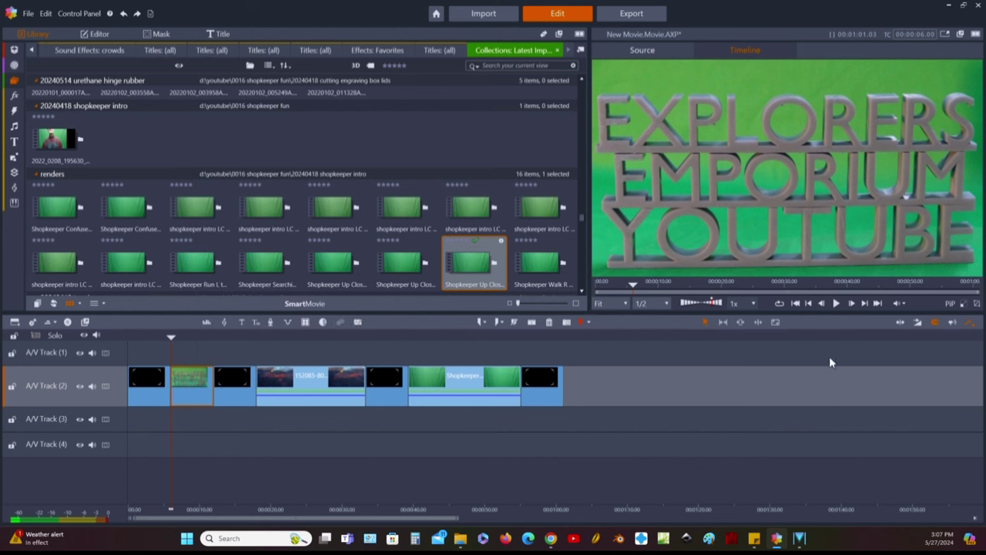
left_click(877, 302)
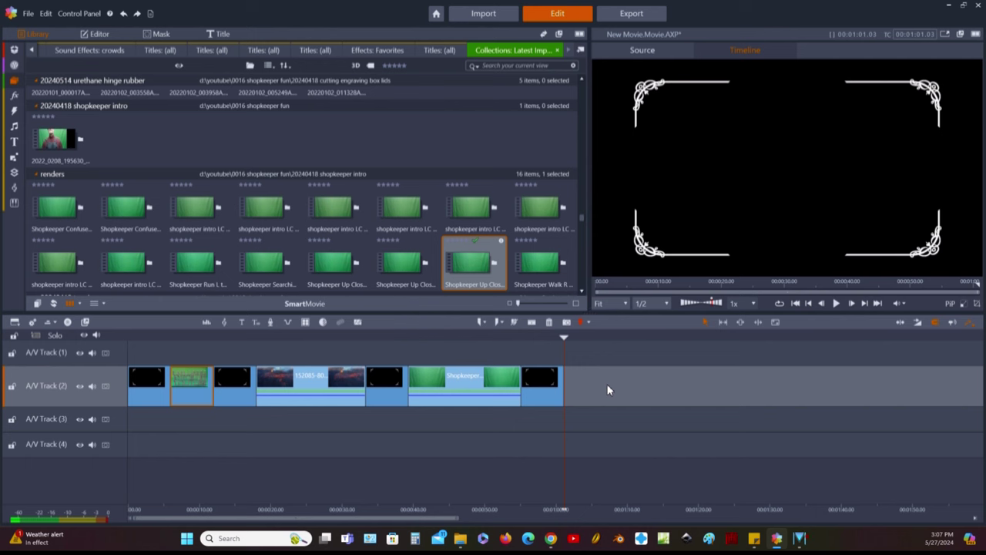
key("ctrl+v")
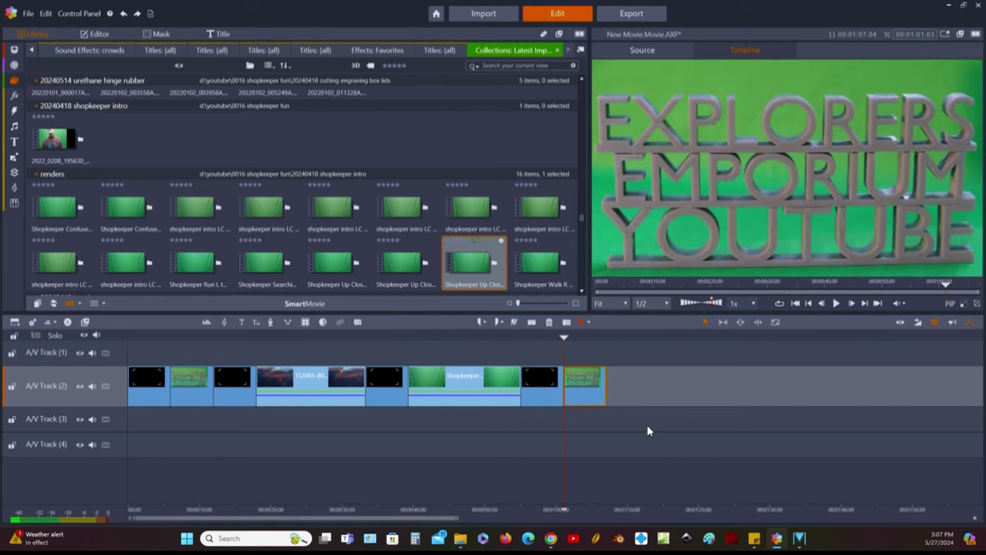
Step: Duplicate the lava clip and place the copy on A/V Track (4), starting in line with the second DSC00078.JPG still
right_click(314, 383)
mouse_move(368, 294)
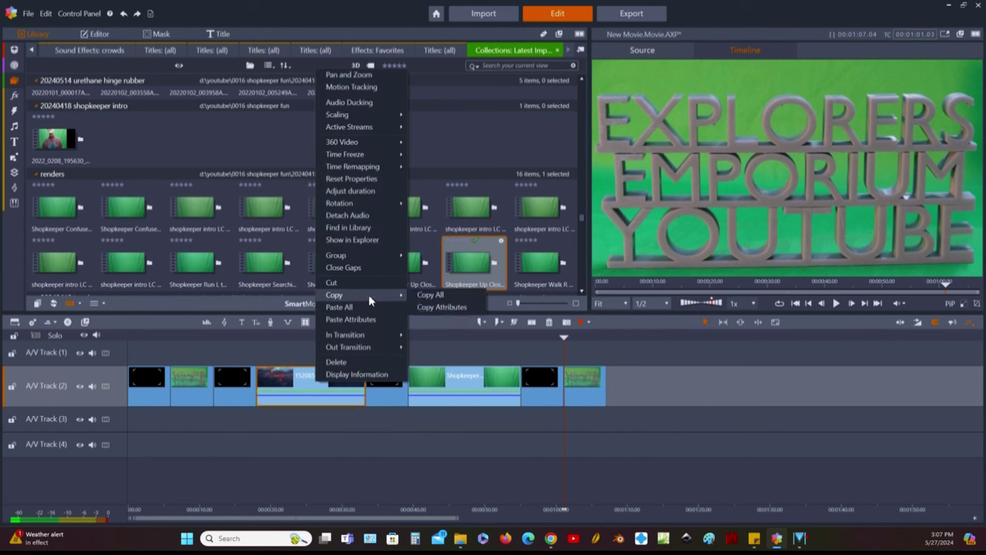
left_click(429, 294)
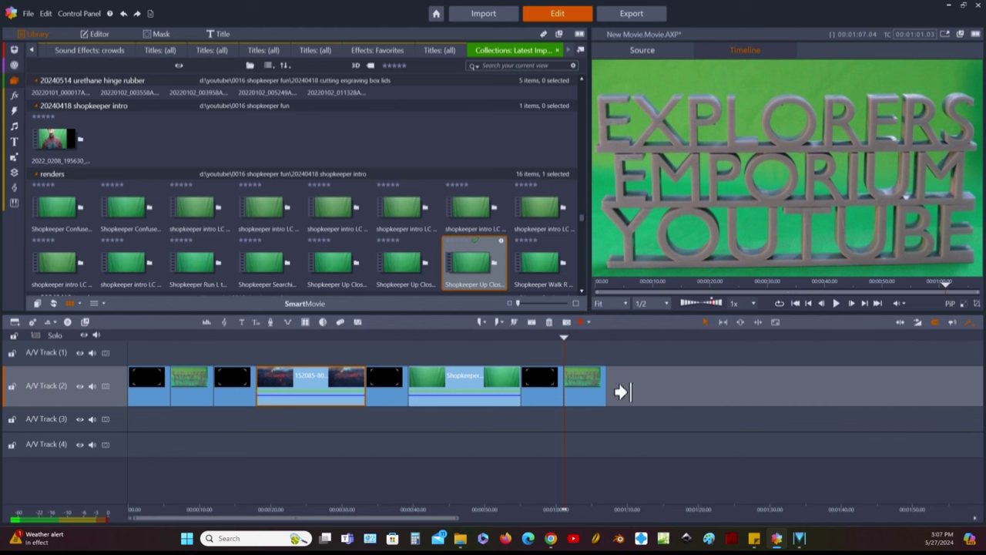
left_click(877, 302)
key("ctrl+v")
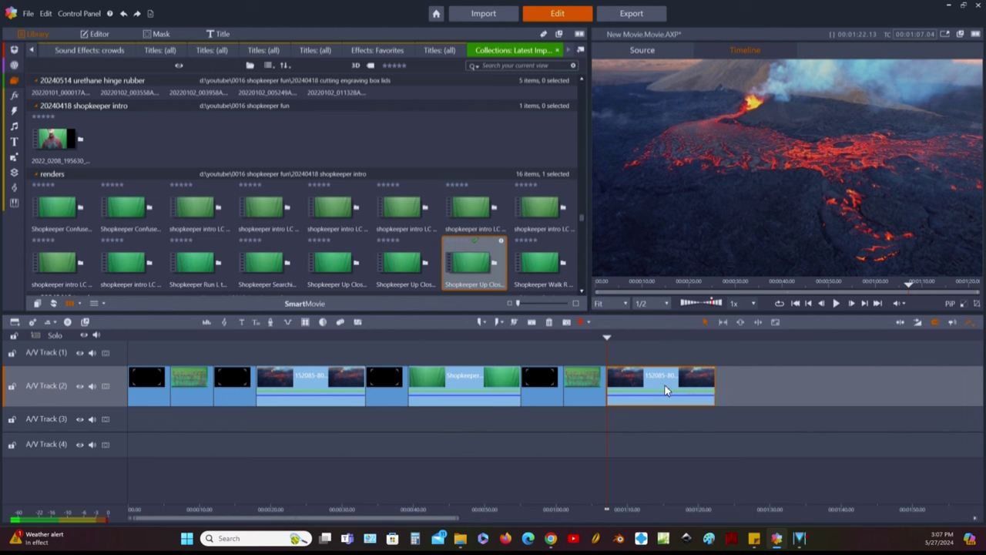
left_click_drag(666, 390, 636, 455)
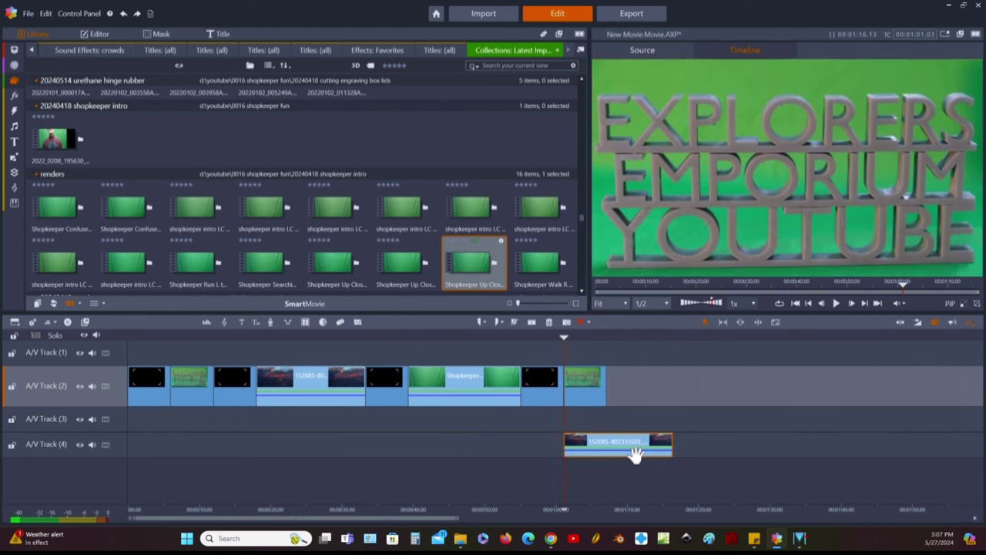
Step: Duplicate the shopkeeper clip and place the copy on A/V Track (3), starting in line with the lava clip below it
right_click(467, 388)
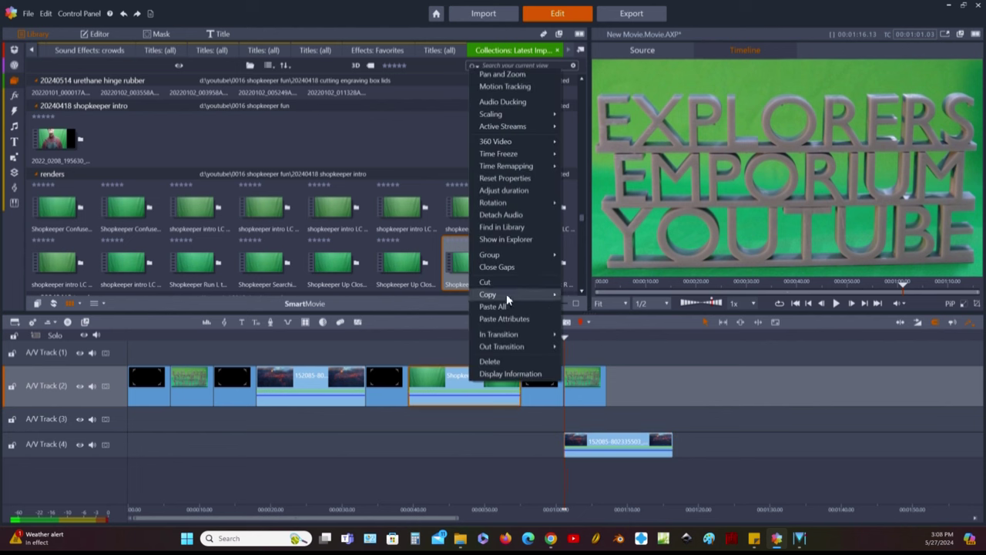
left_click(587, 293)
left_click(651, 389)
left_click(876, 303)
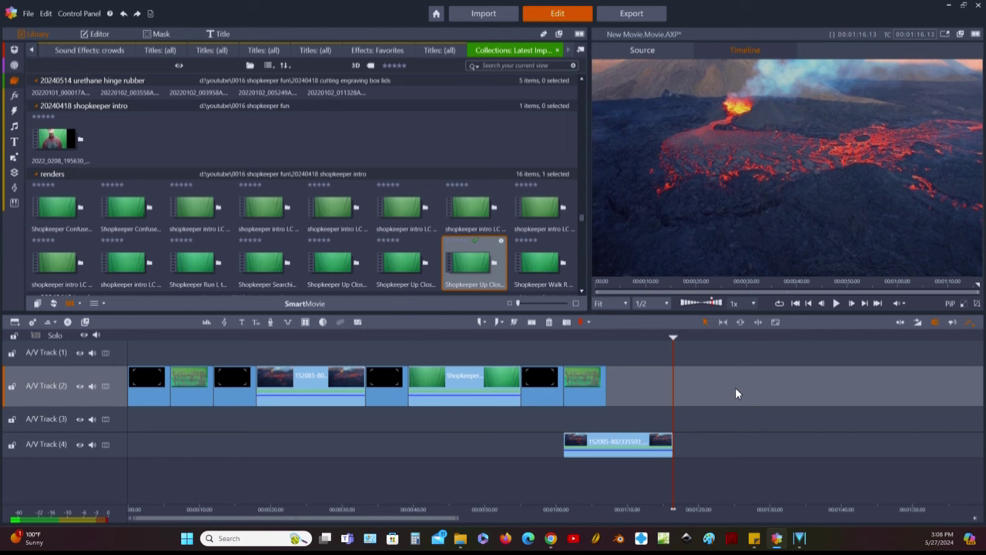
key("ctrl+v")
left_click_drag(720, 400, 647, 428)
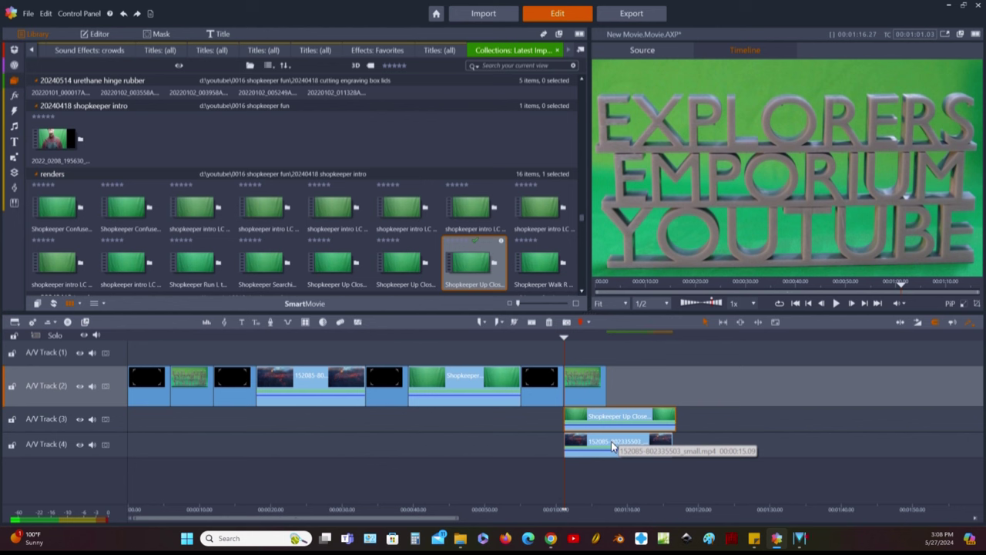
Step: Apply time remapping in Stretch mode with Smooth Motion to the lava clip on A/V Track (4)
right_click(611, 441)
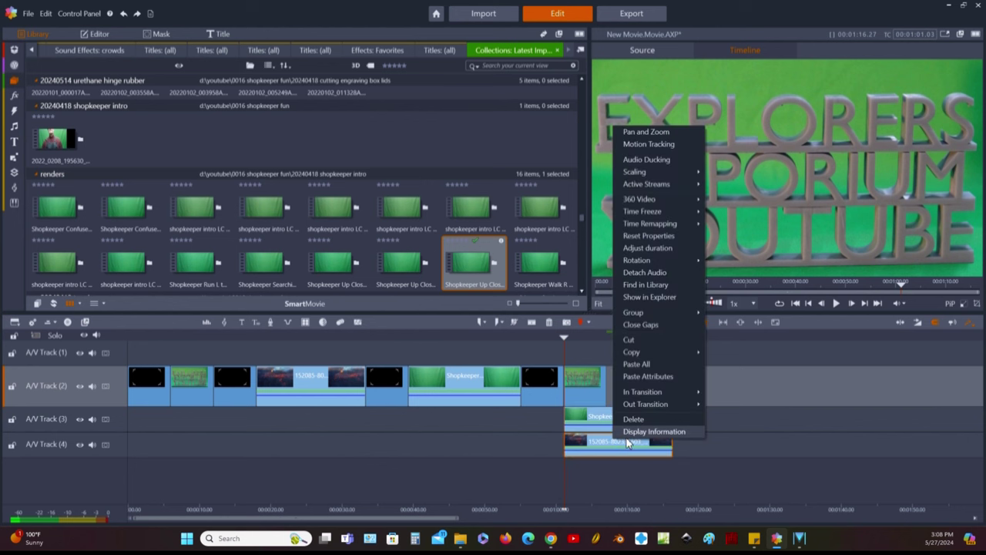
mouse_move(655, 261)
mouse_move(661, 223)
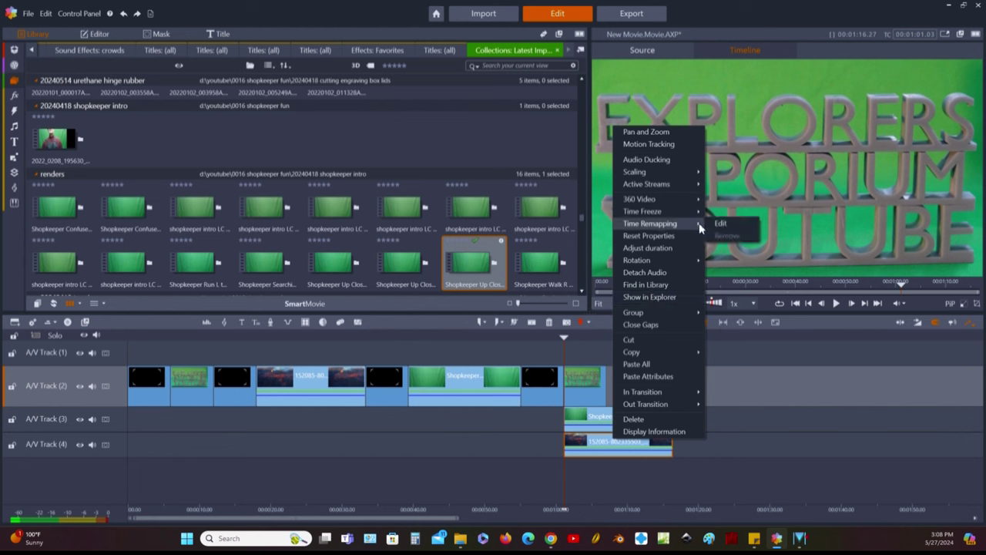
left_click(721, 224)
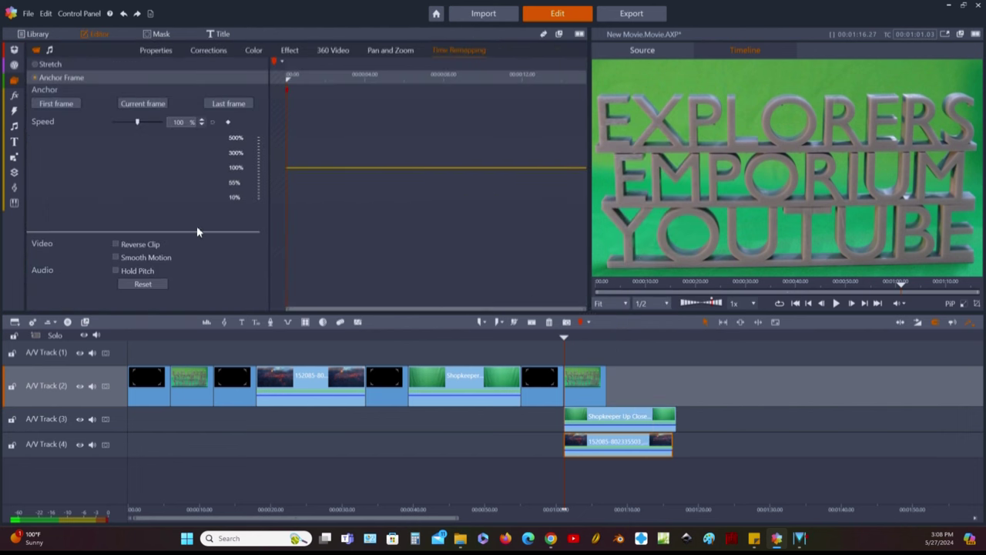
left_click(41, 66)
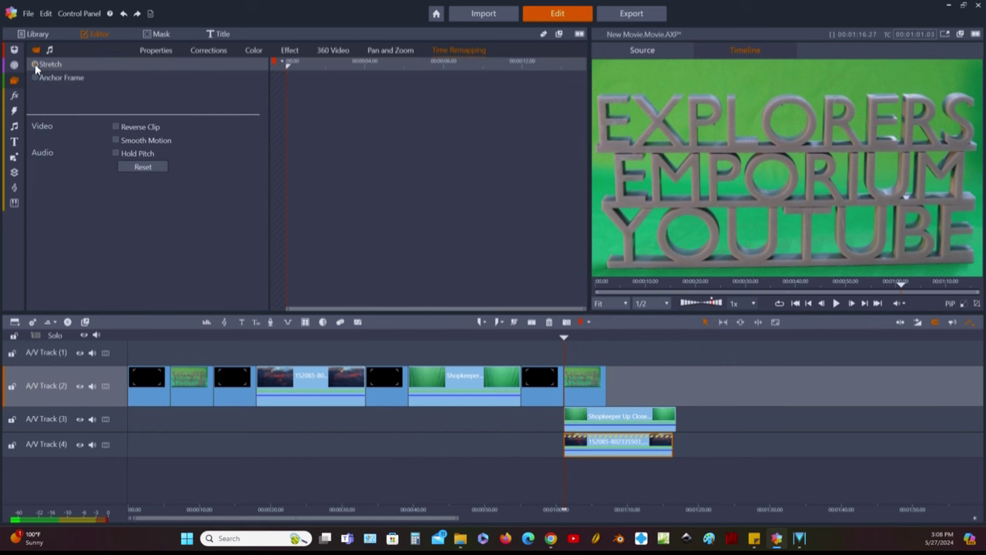
left_click(116, 141)
Step: Set the duration of the lava clip on A/V Track (4) to 00:00:15.23
right_click(609, 445)
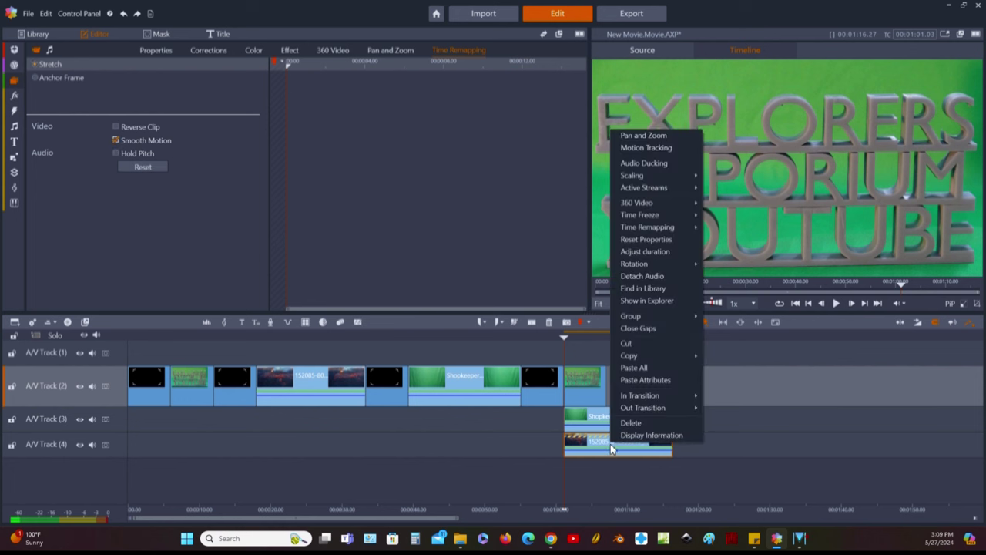
left_click(646, 252)
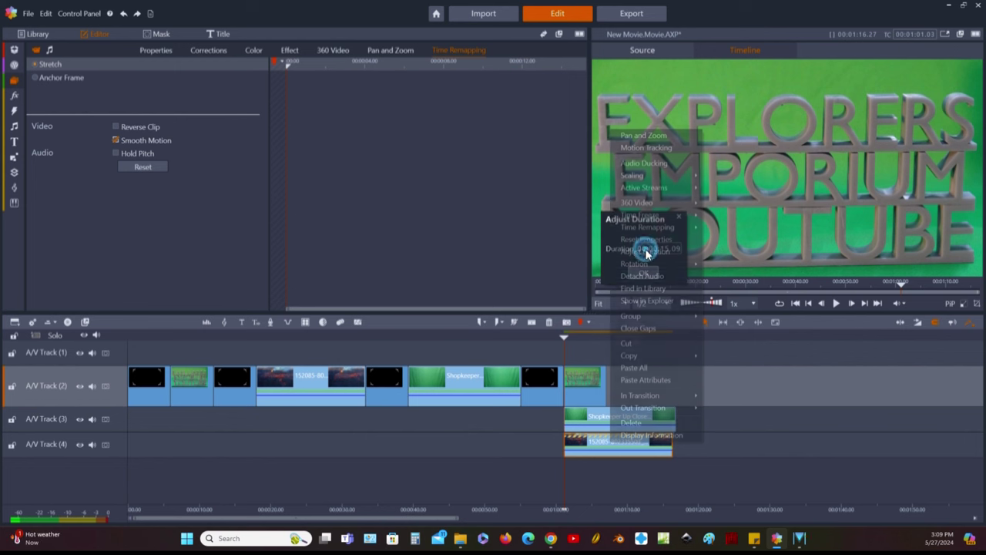
type("23")
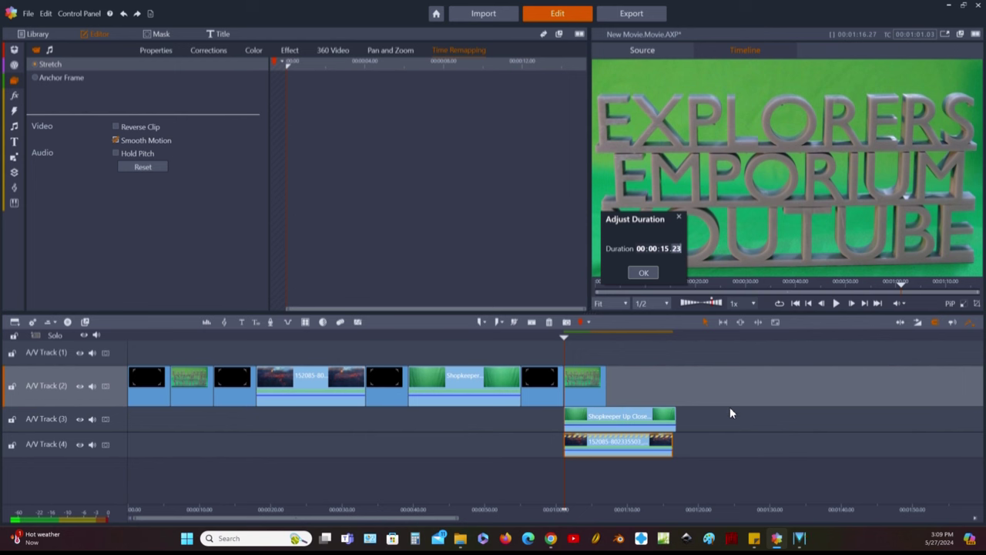
left_click(645, 273)
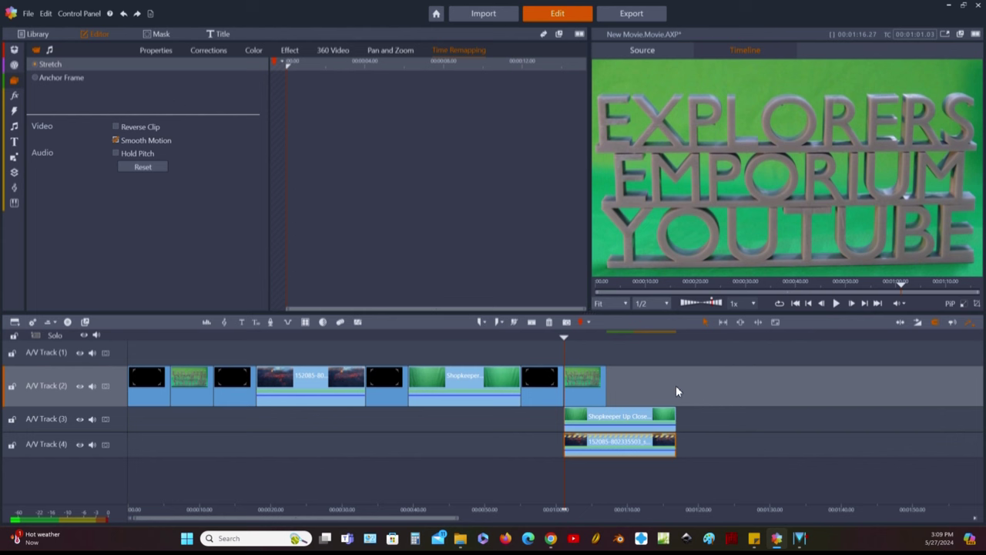
Step: Set the duration of the second DSC00078.JPG still on A/V Track (2) to 00:00:15.23
right_click(587, 391)
left_click(639, 204)
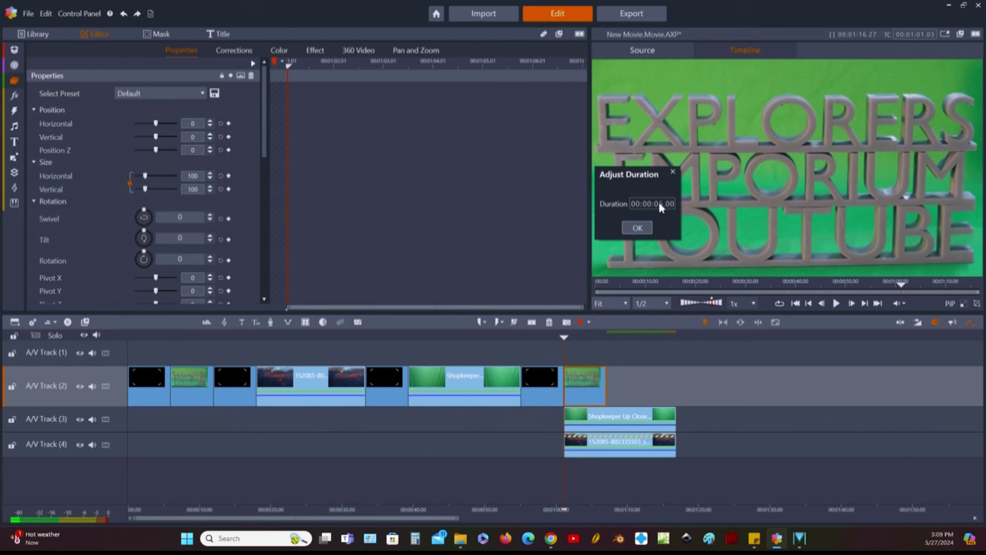
left_click(658, 203)
type("1523")
left_click(637, 228)
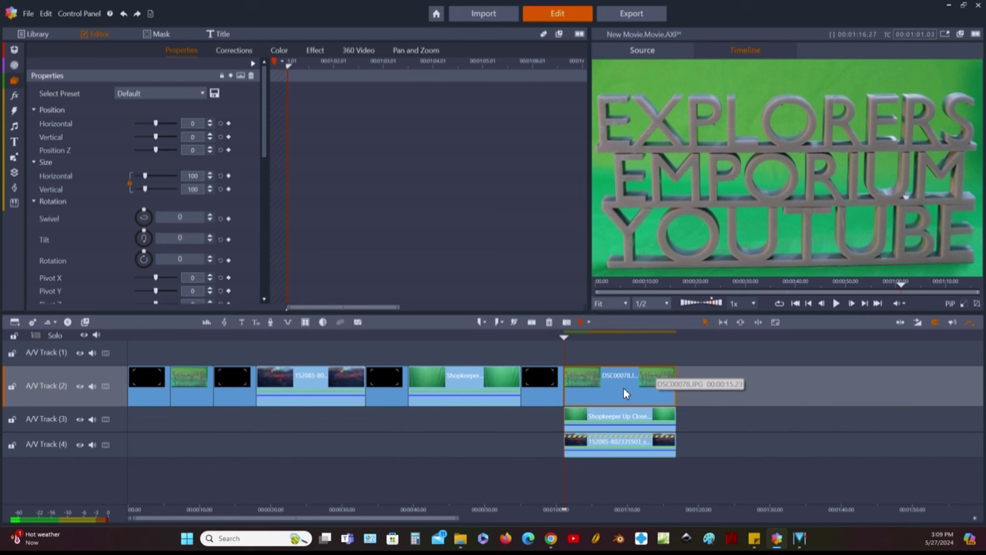
Step: Apply the StudioChromaKeyer effect to the second DSC00078.JPG still with Color Tolerance 91 and Softness 10
left_click(316, 51)
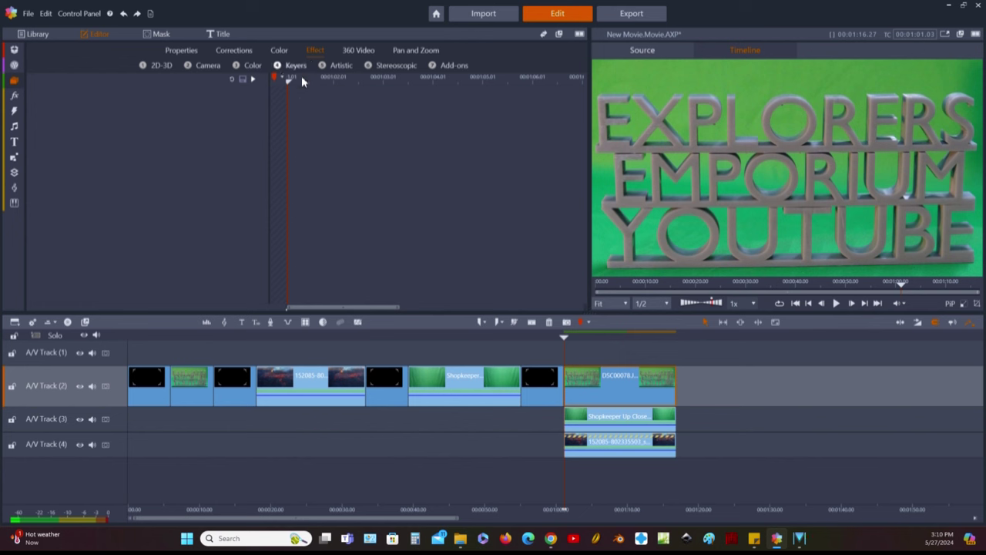
left_click(296, 65)
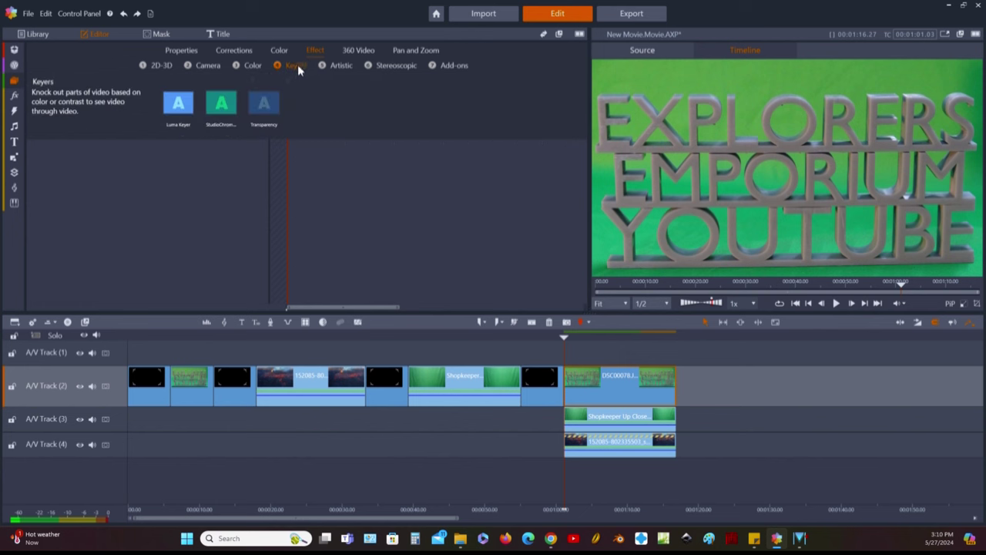
double_click(266, 101)
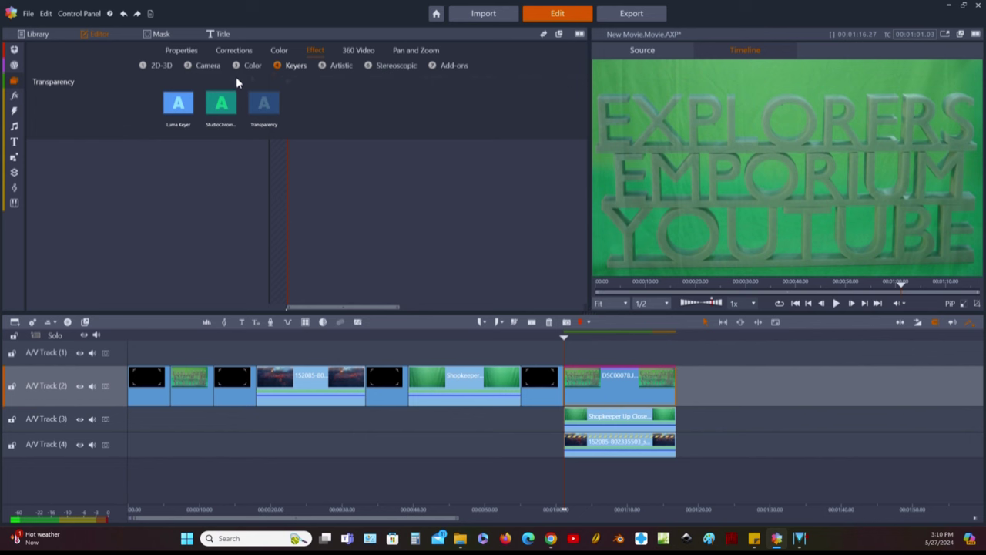
double_click(222, 104)
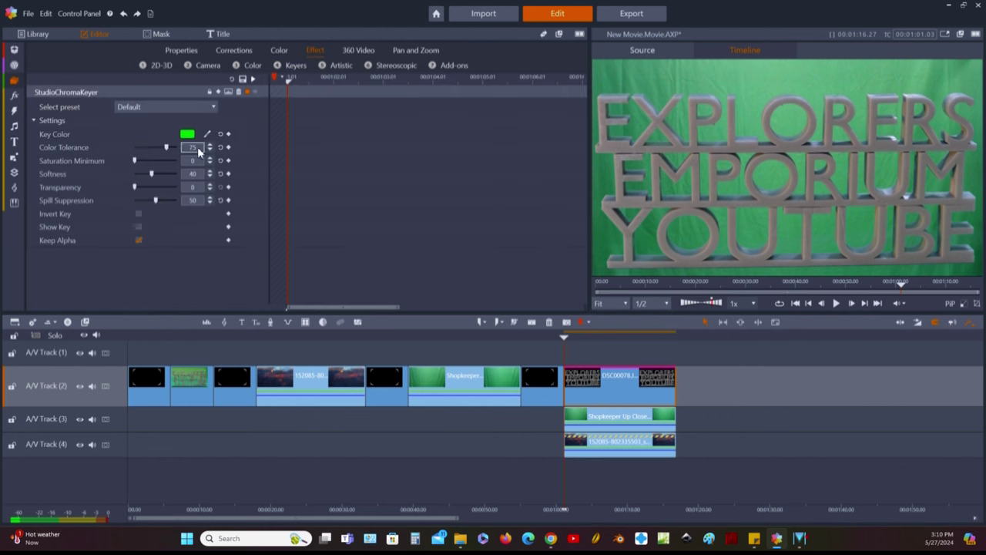
type("91")
left_click(196, 175)
type("10")
key("Return")
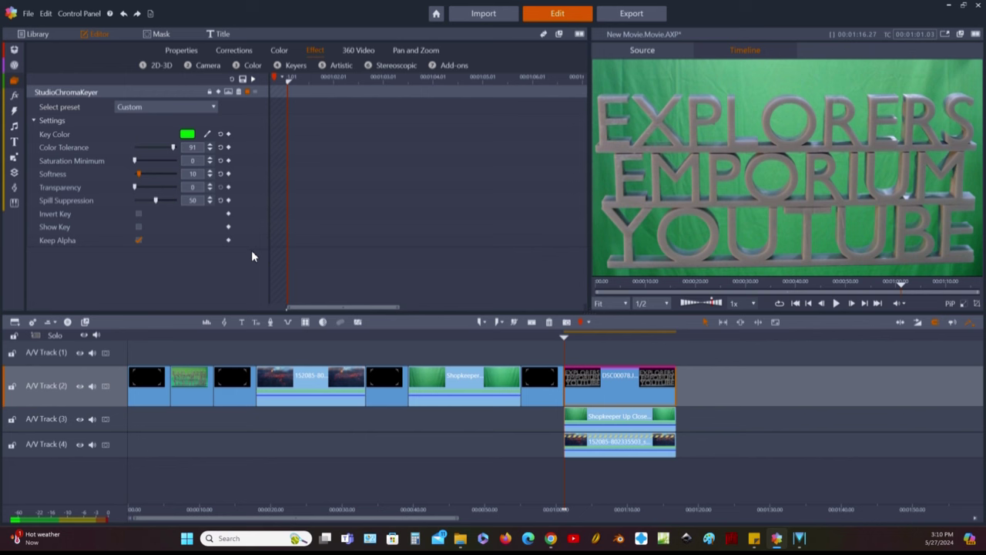
Step: Apply the StudioChromaKeyer effect to the shopkeeper clip on A/V Track (3) with Color Tolerance 91 and Softness 10
left_click(625, 424)
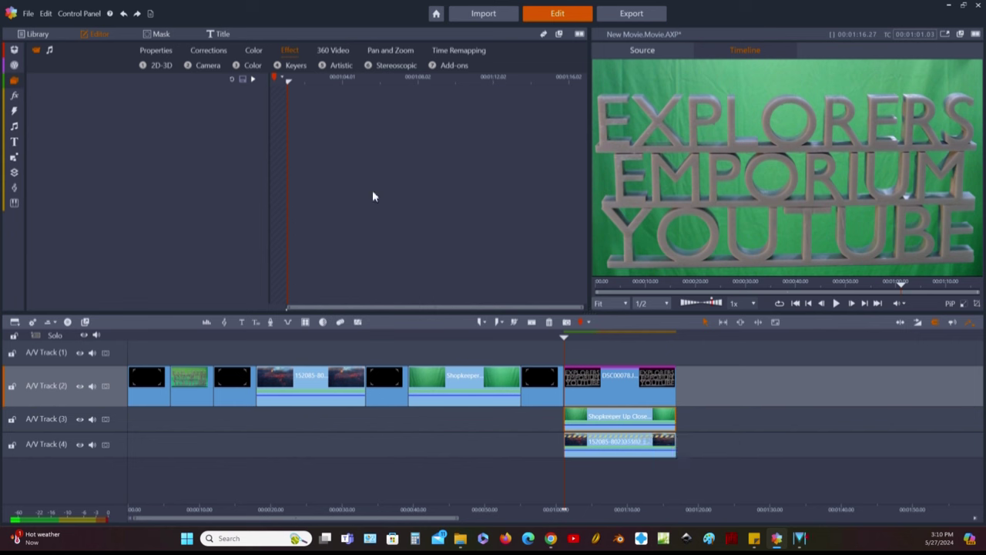
left_click(297, 64)
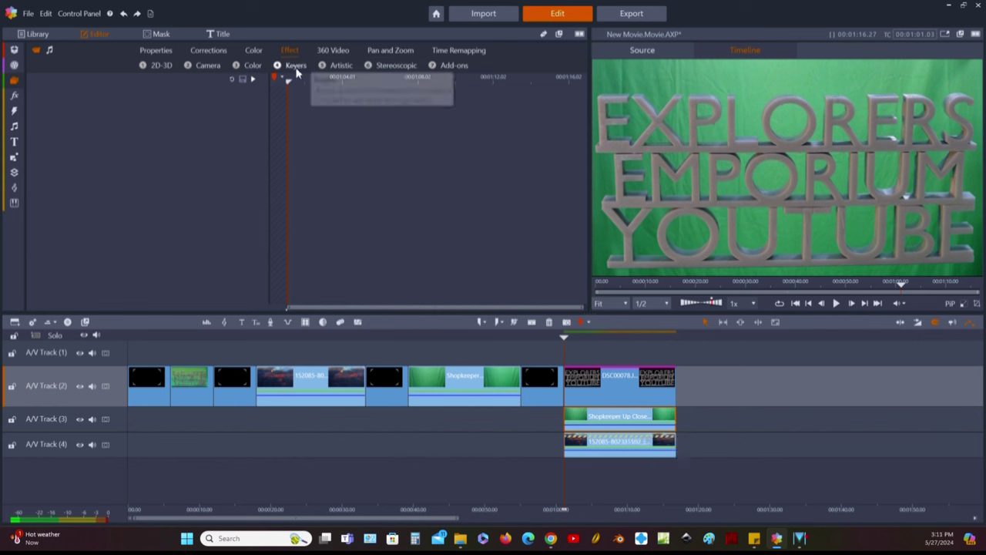
mouse_move(221, 112)
double_click(220, 108)
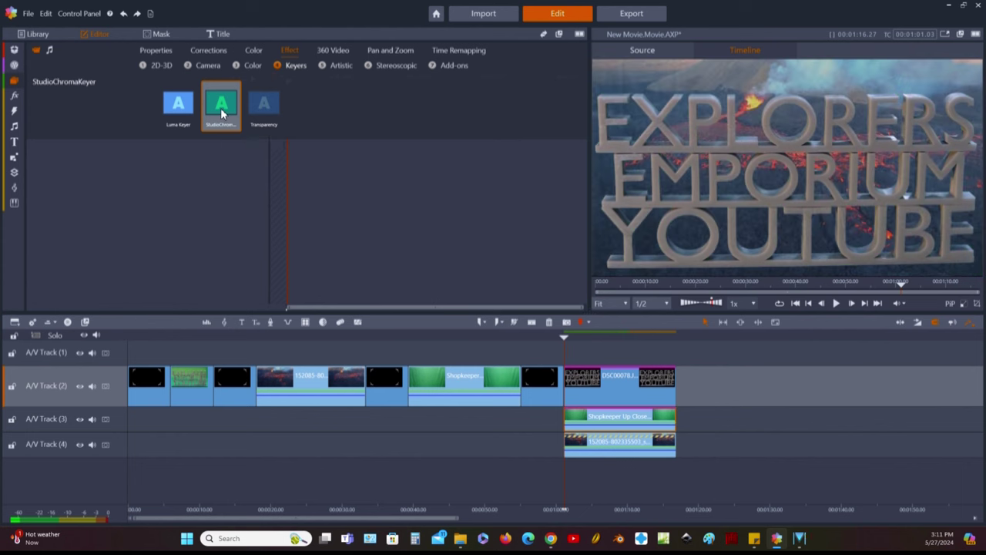
left_click(622, 337)
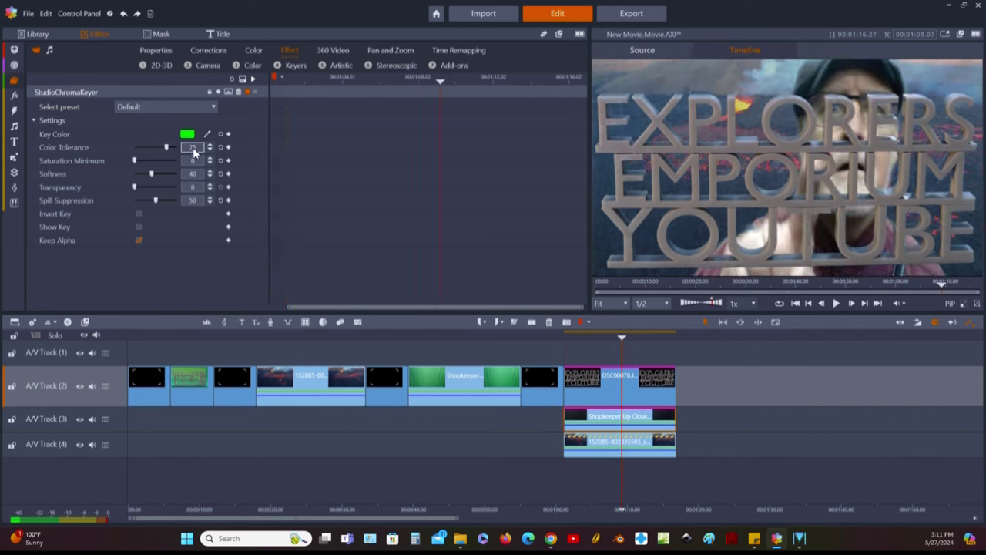
type("91")
left_click(192, 173)
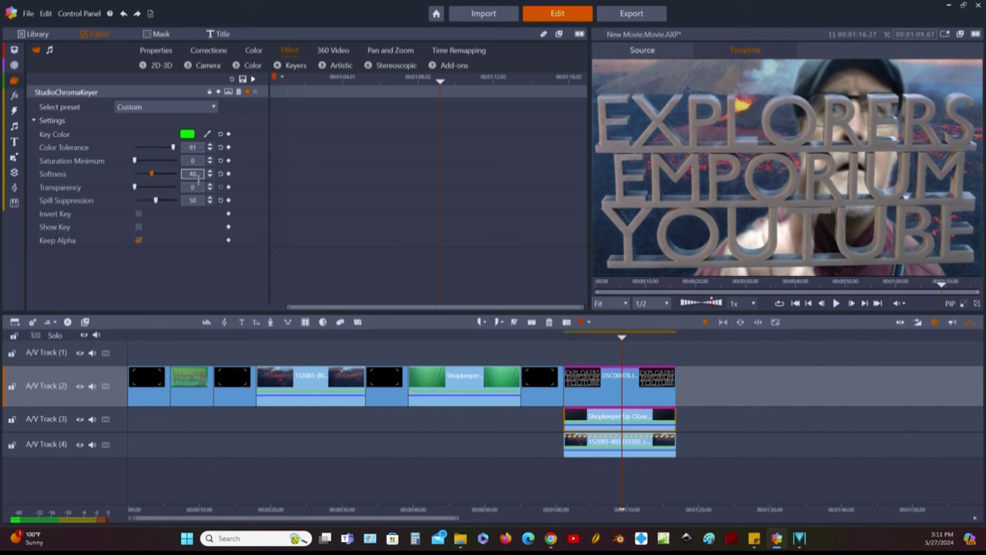
type("10")
key("Return")
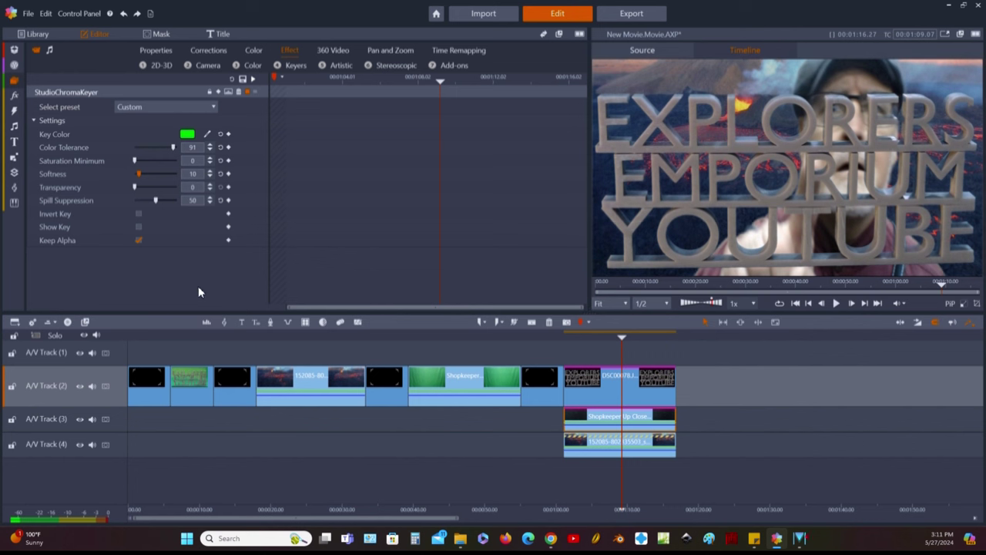
Step: Set the StudioChromaKeyer Softness of the second DSC00078.JPG still to 0
left_click(614, 395)
left_click(200, 174)
type("0")
left_click(247, 275)
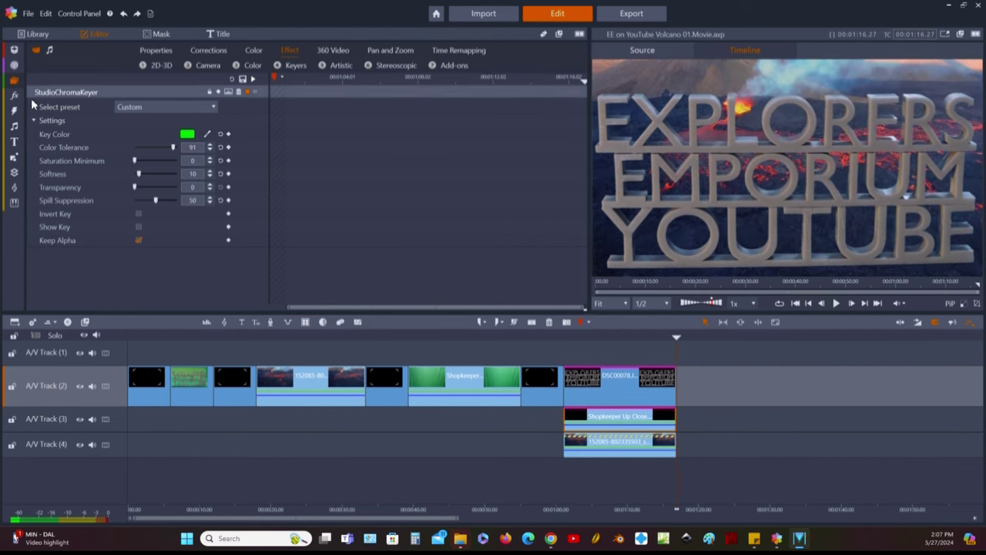
Step: Add the BlankTitle from the title favorites to the start of A/V Track (1), above the first ornate frame clip
left_click(13, 142)
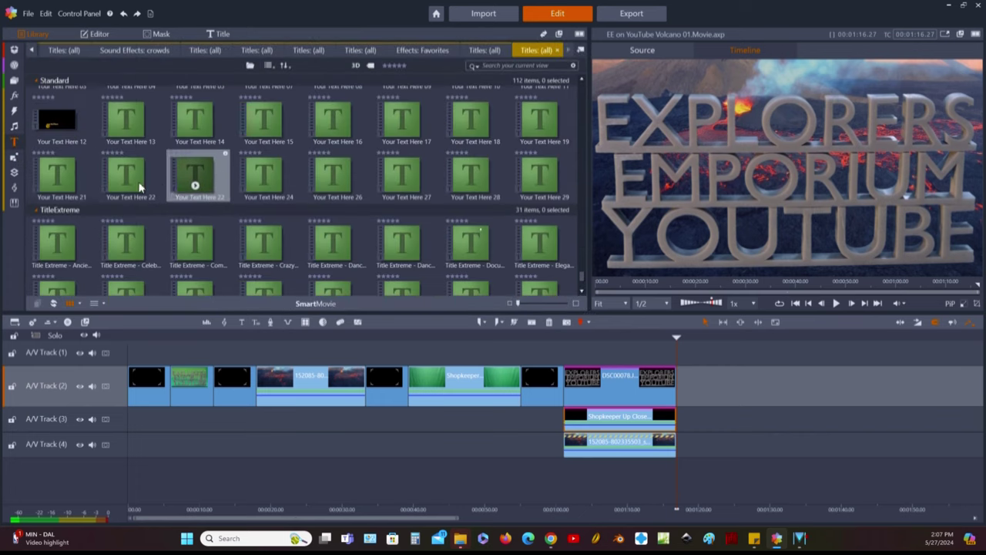
scroll(107, 187, "up", 5)
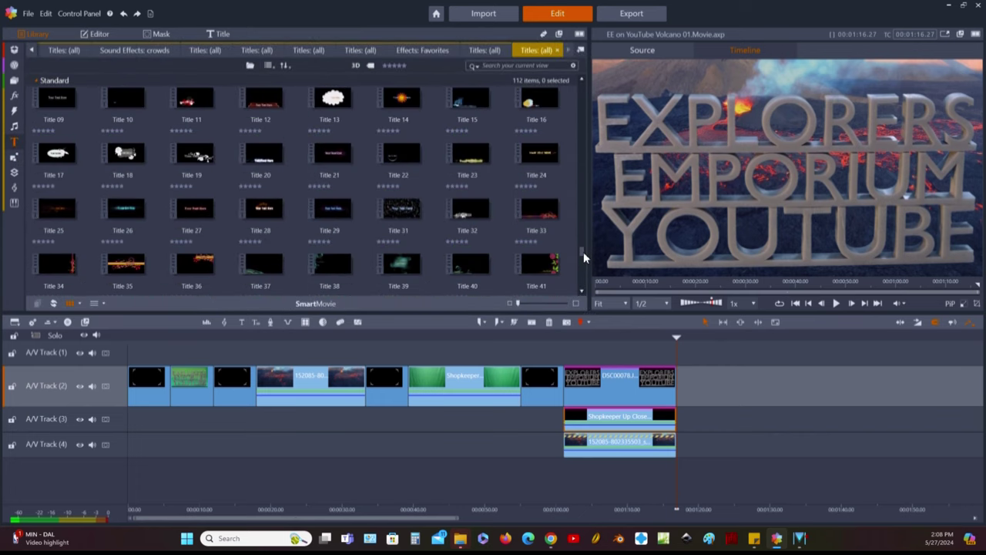
left_click_drag(582, 253, 585, 84)
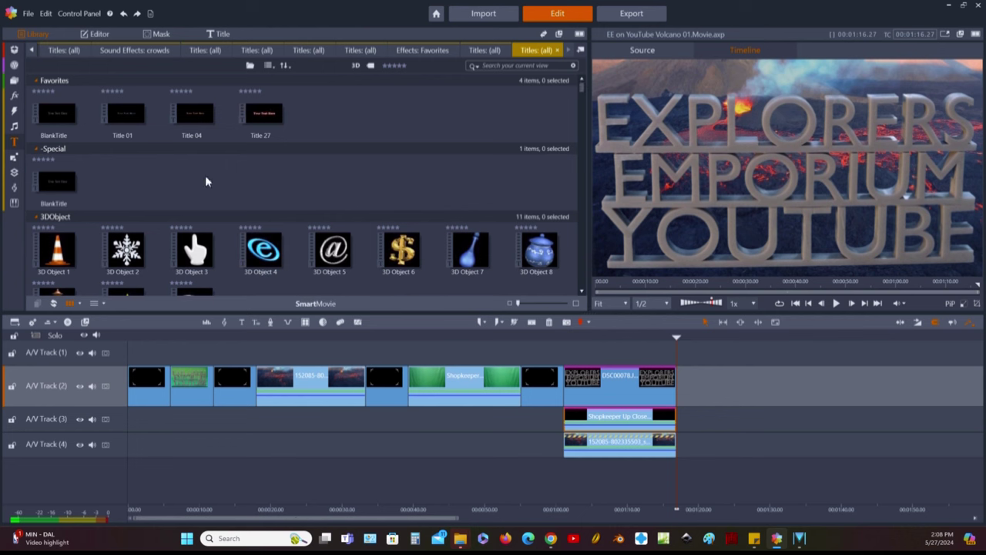
left_click_drag(62, 116, 133, 349)
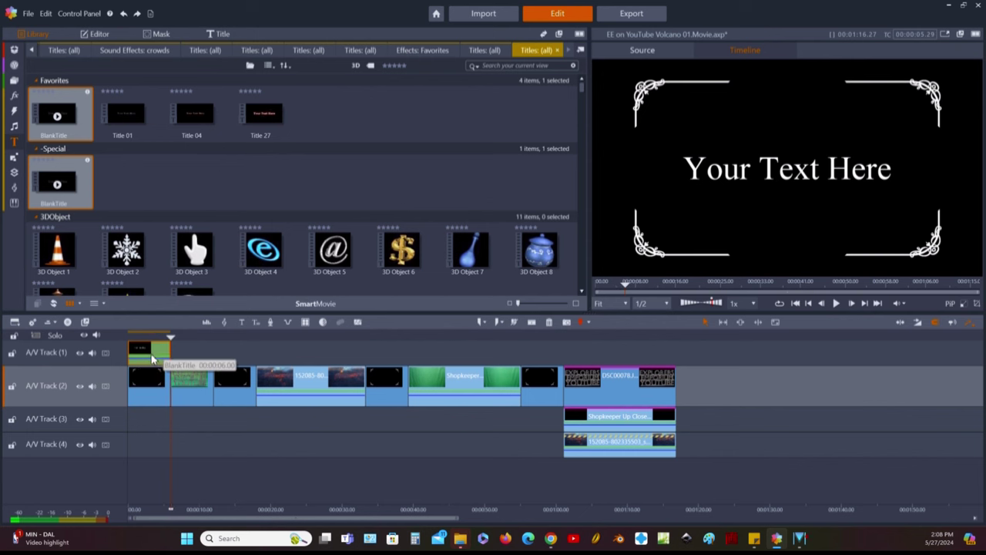
Step: Open the blank title for editing and set the font of its placeholder text to Arial
double_click(152, 354)
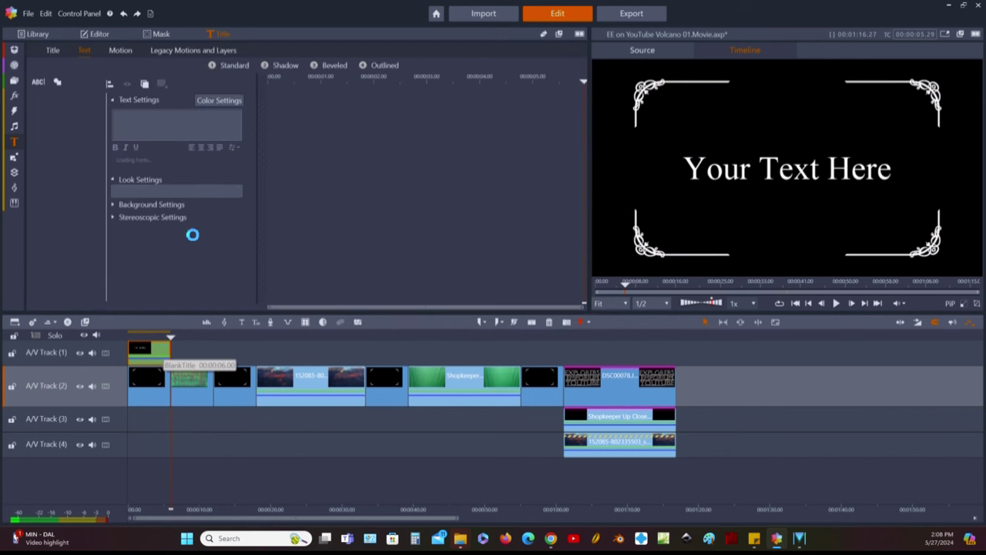
left_click(170, 121)
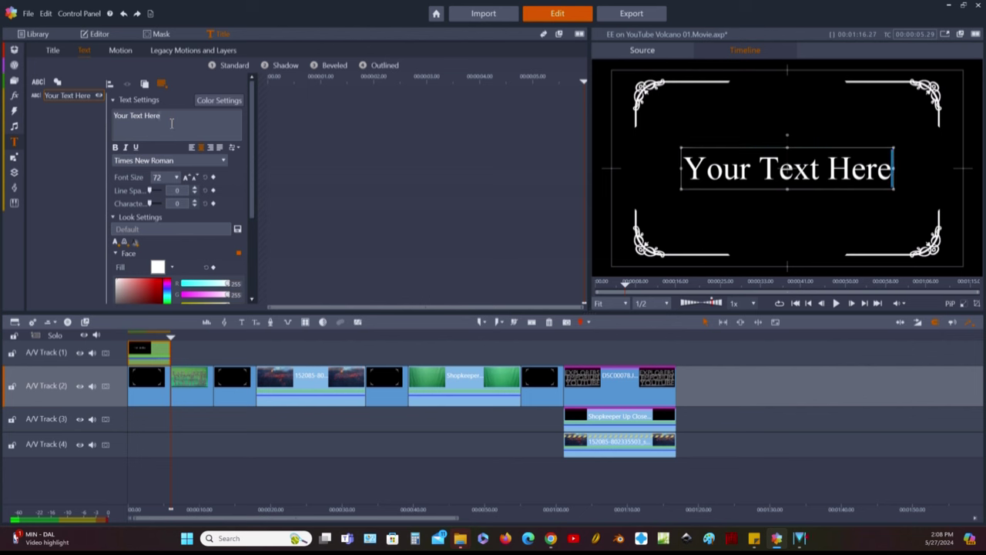
left_click_drag(161, 117, 112, 120)
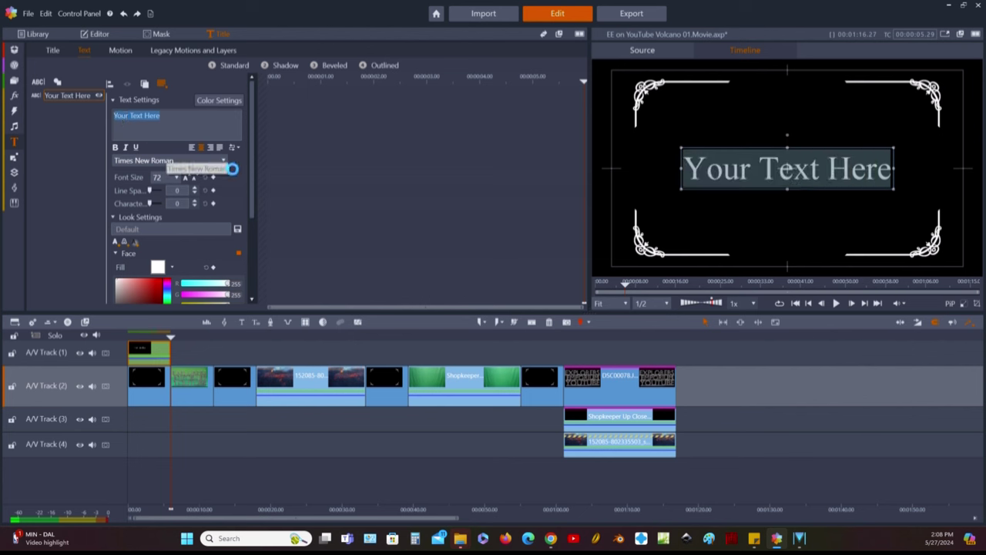
left_click(228, 164)
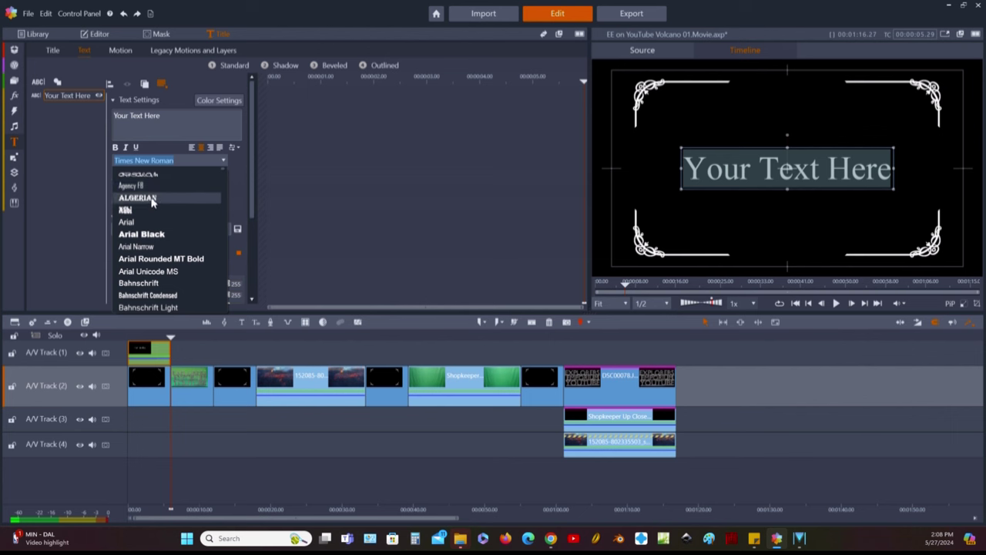
left_click(127, 222)
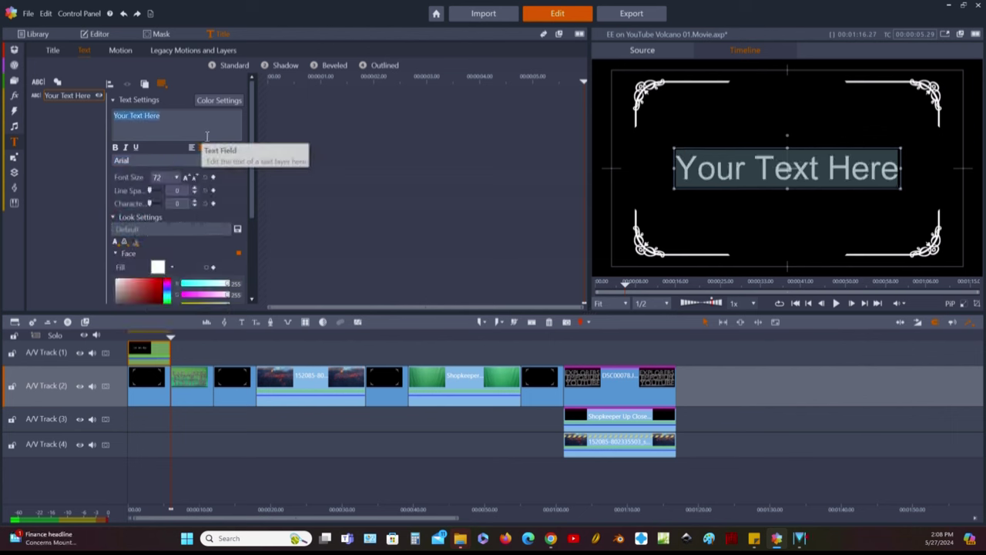
Step: Replace the placeholder title text with "First, we shall / add our 3D Printed / Explorers Emporium / on YOUTUBE", split over four lines
type("Fir")
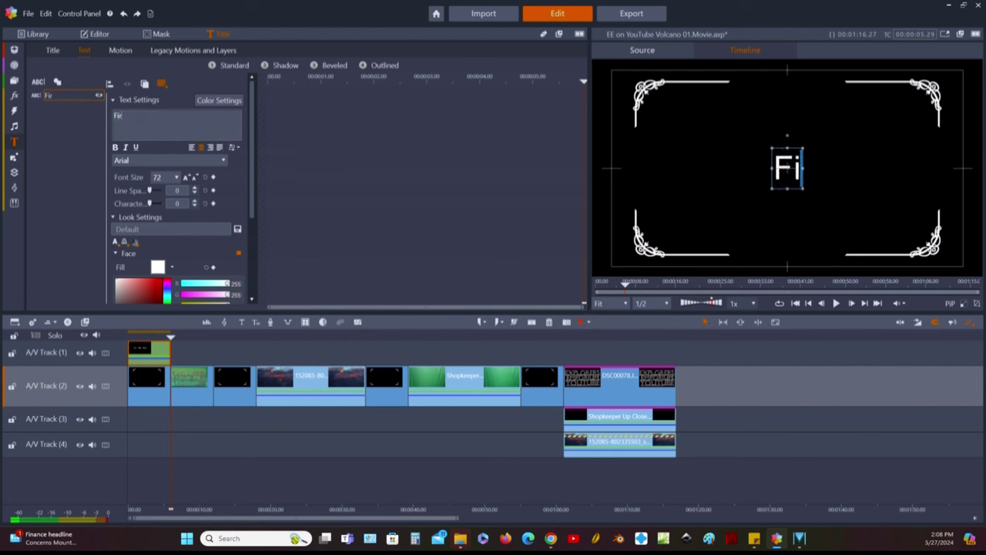
type("st, we shall")
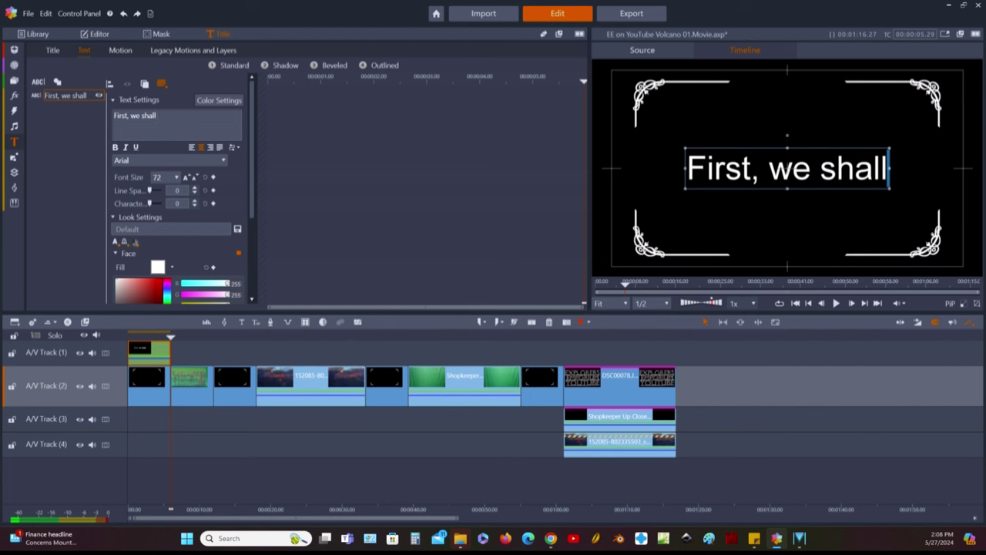
key("Return")
type("add our")
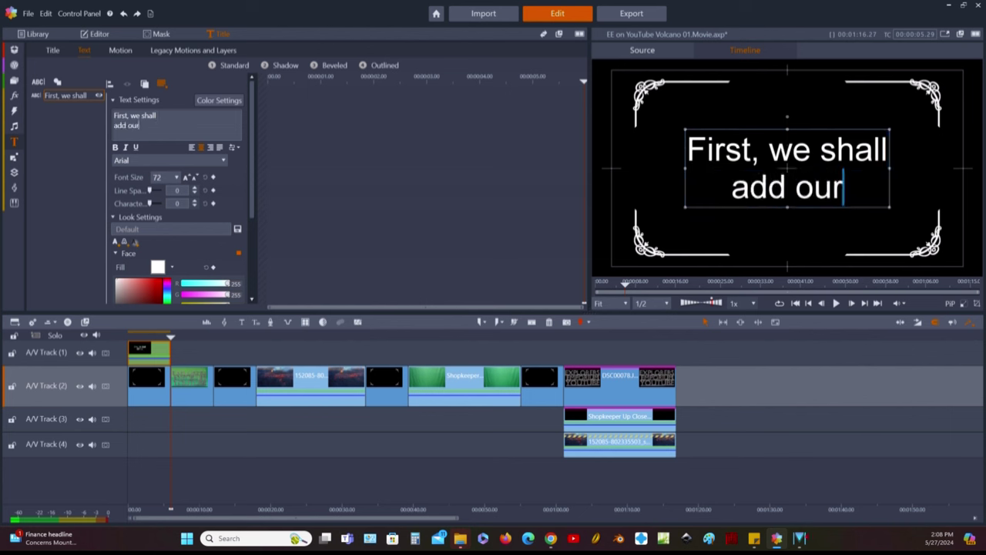
type(" 3D")
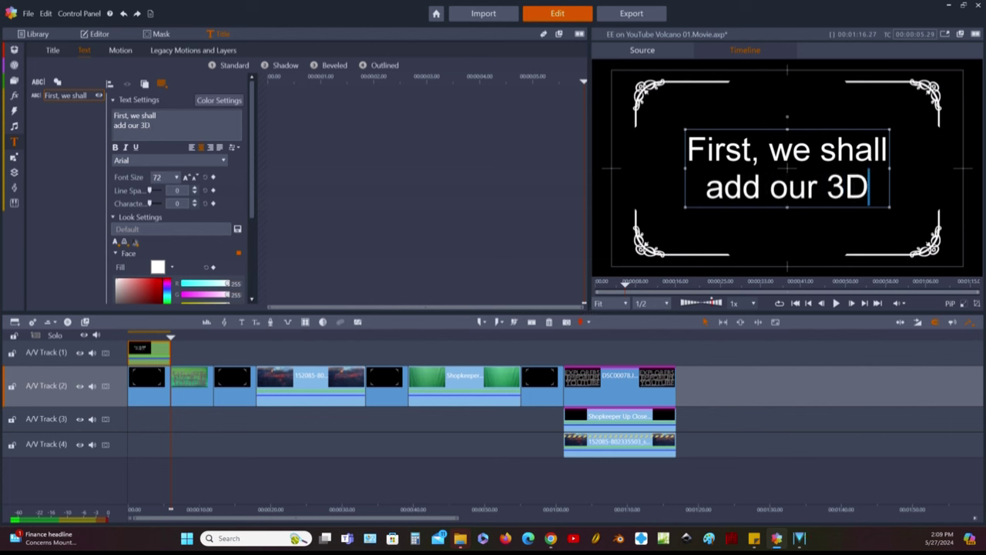
type(" Printed")
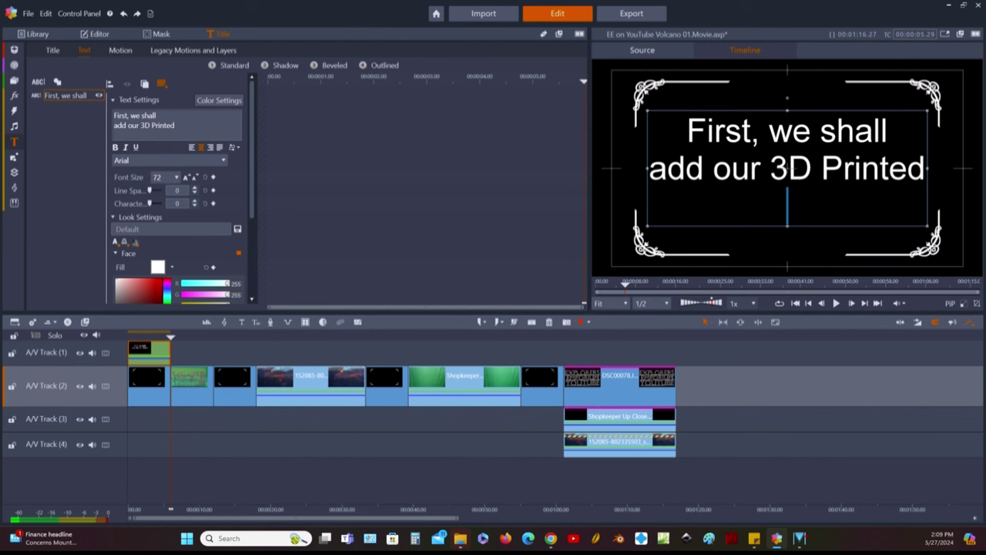
type("Explorers ")
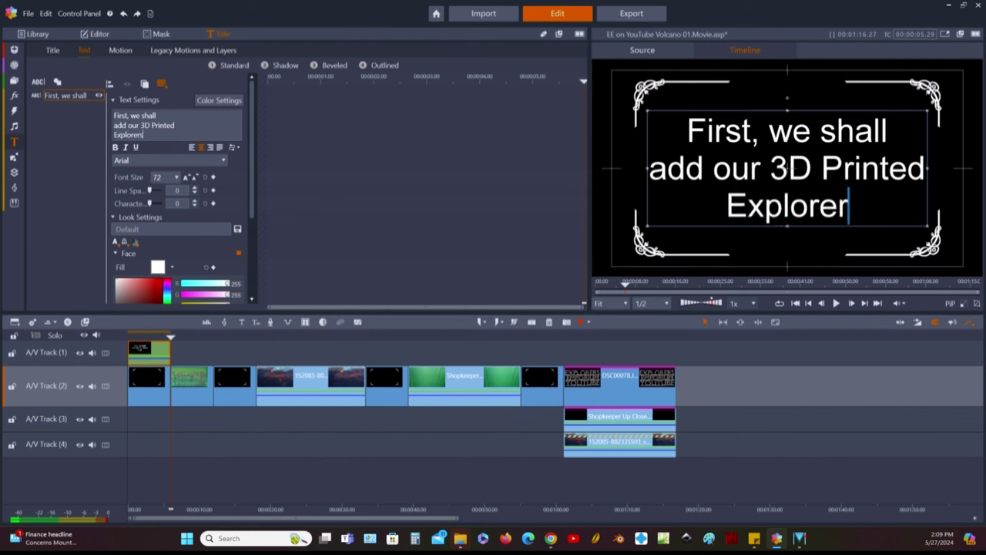
type("E")
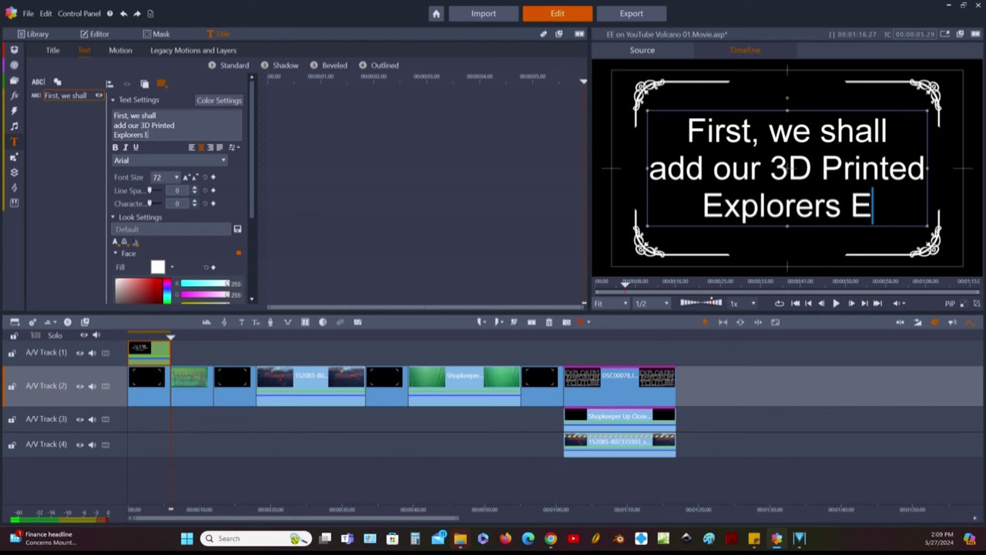
type("mporium")
key("Return")
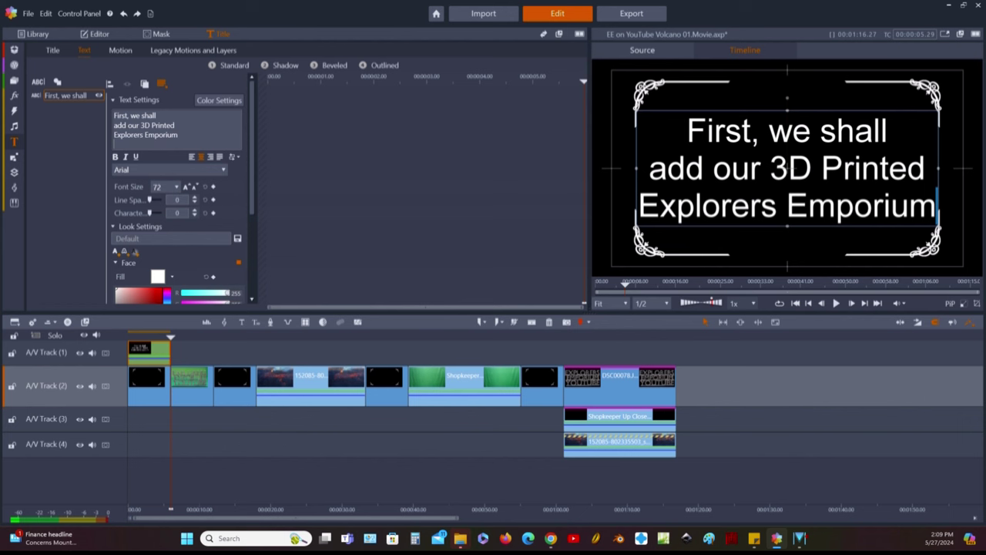
type("on ")
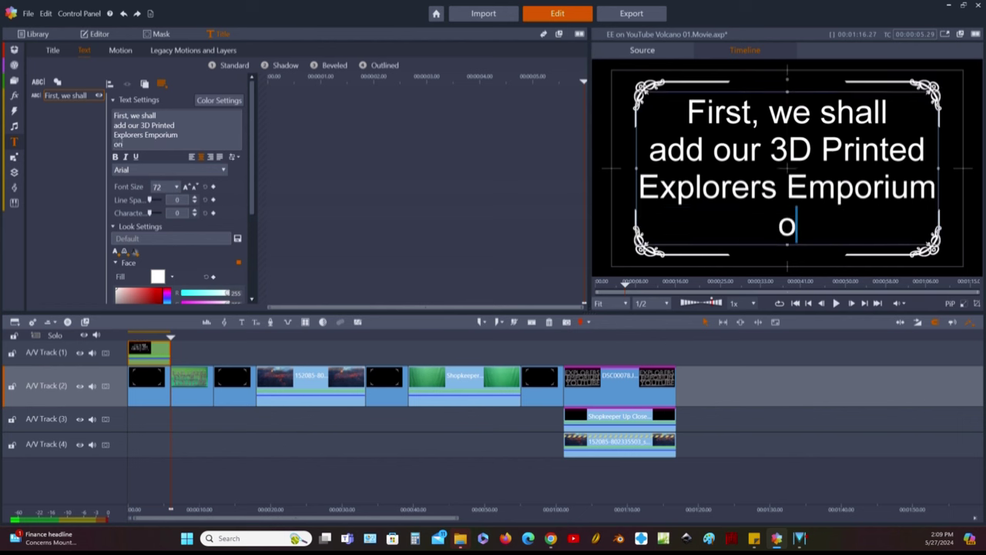
type("Y")
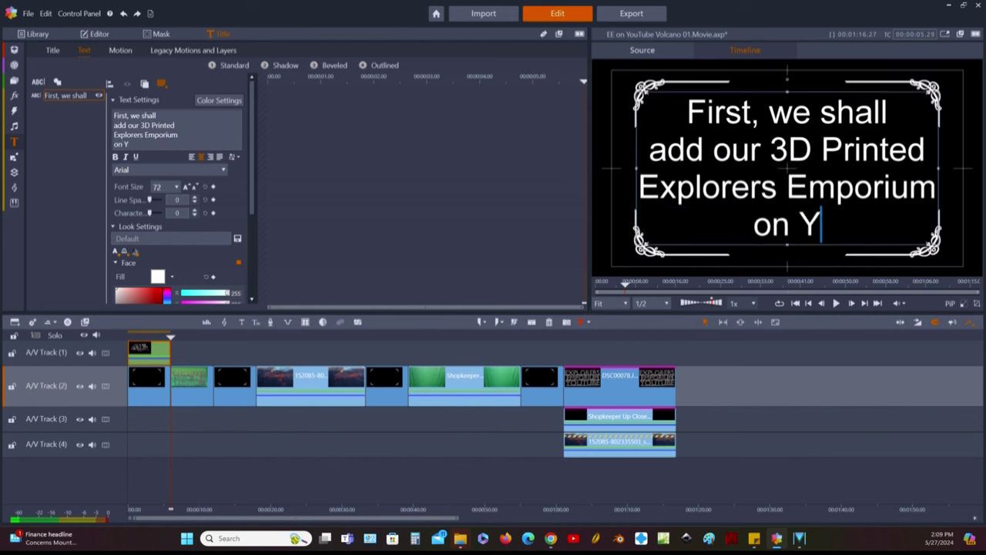
type("OUTUBE")
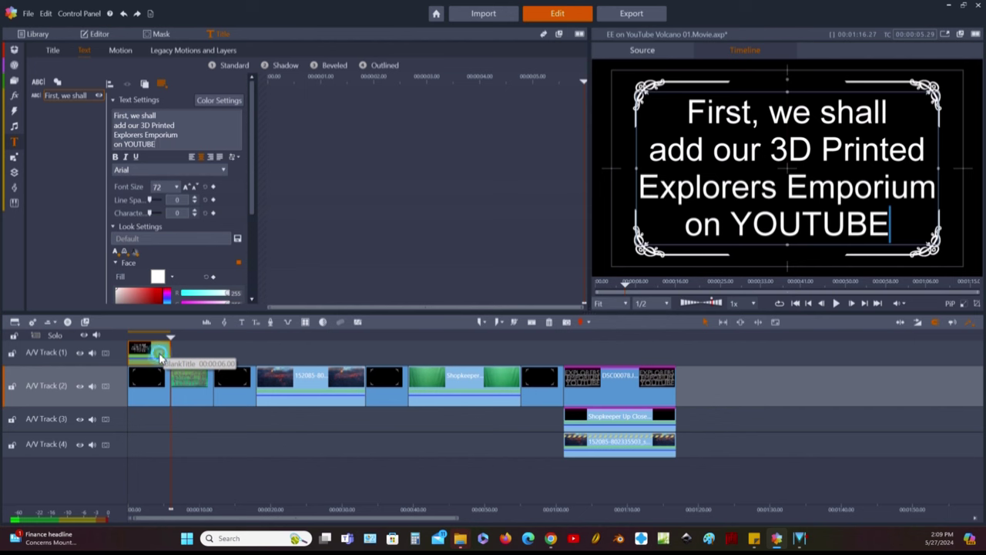
Step: Copy the first title and paste it on A/V Track (1) at 00:00:12.00, above the second ornate frame clip
right_click(158, 348)
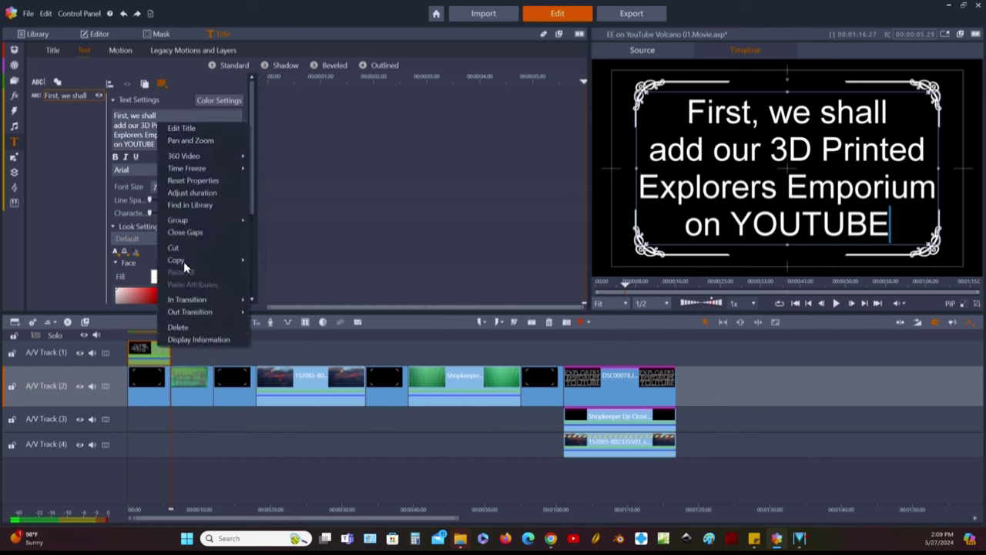
mouse_move(197, 263)
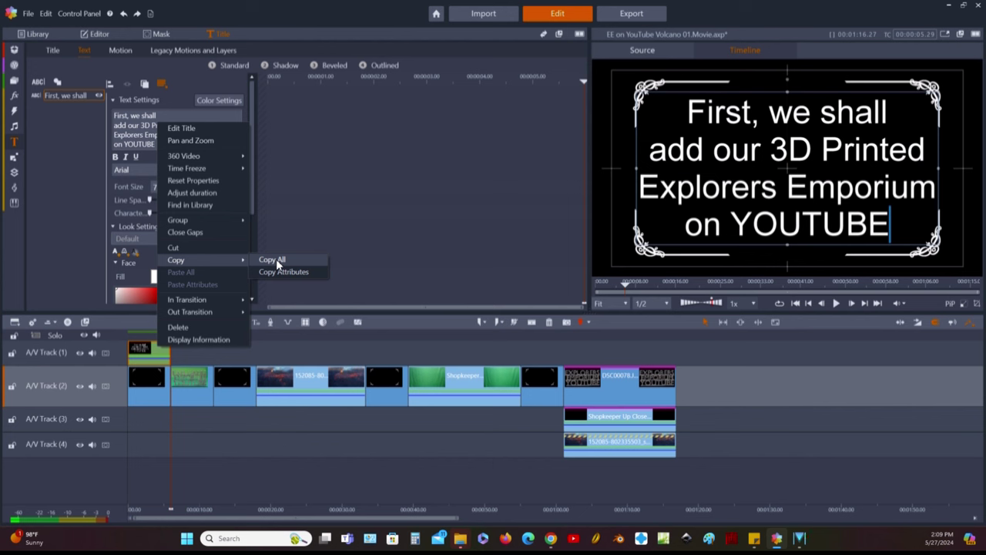
left_click(276, 261)
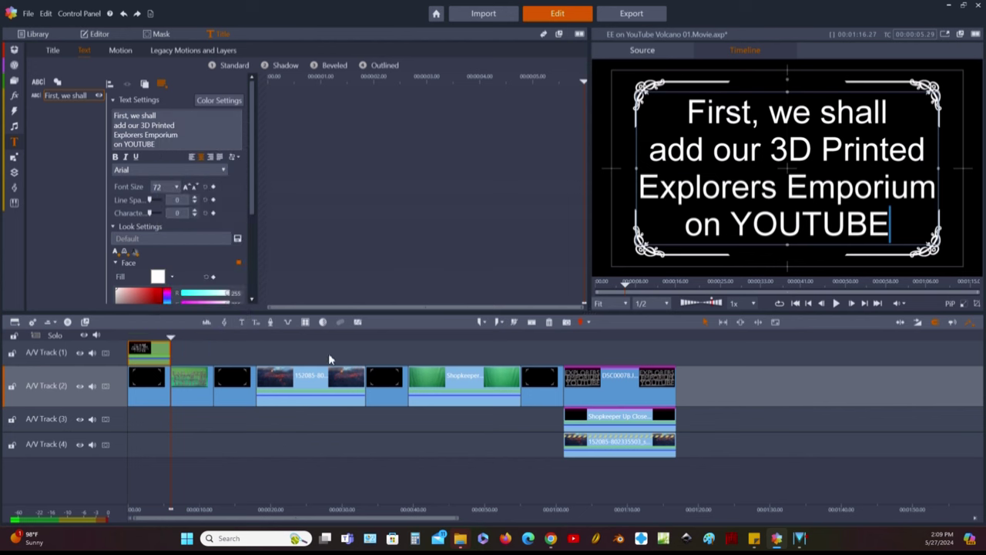
left_click(851, 303)
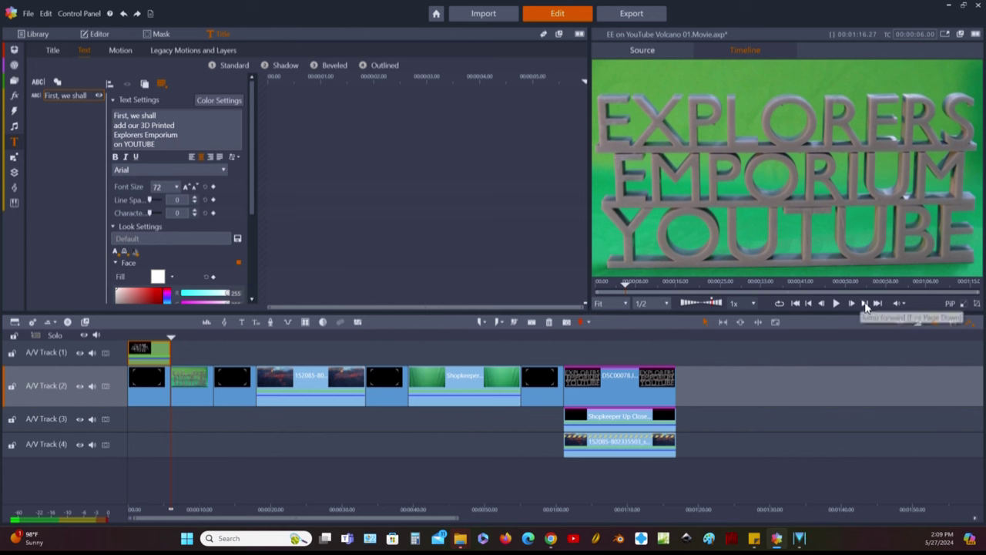
left_click(863, 303)
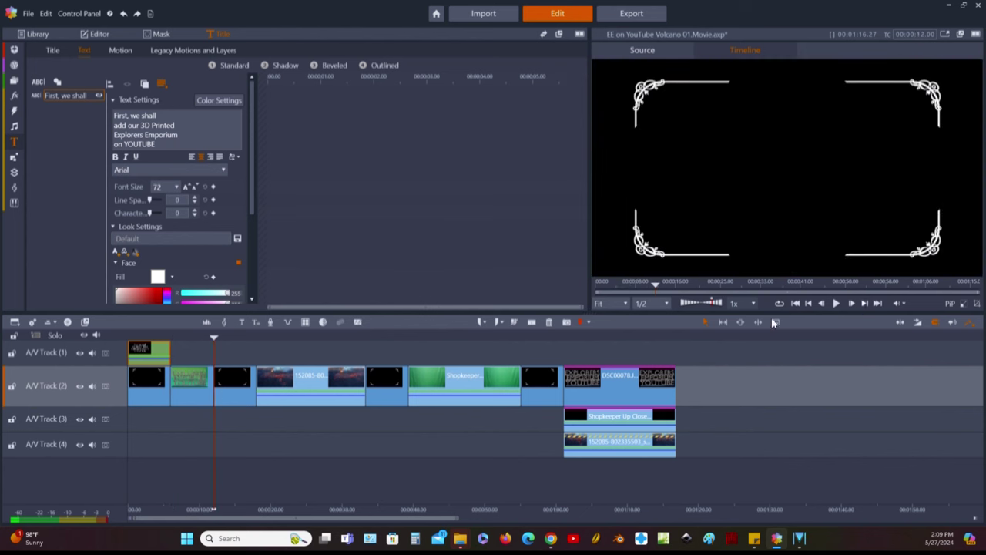
left_click(235, 353)
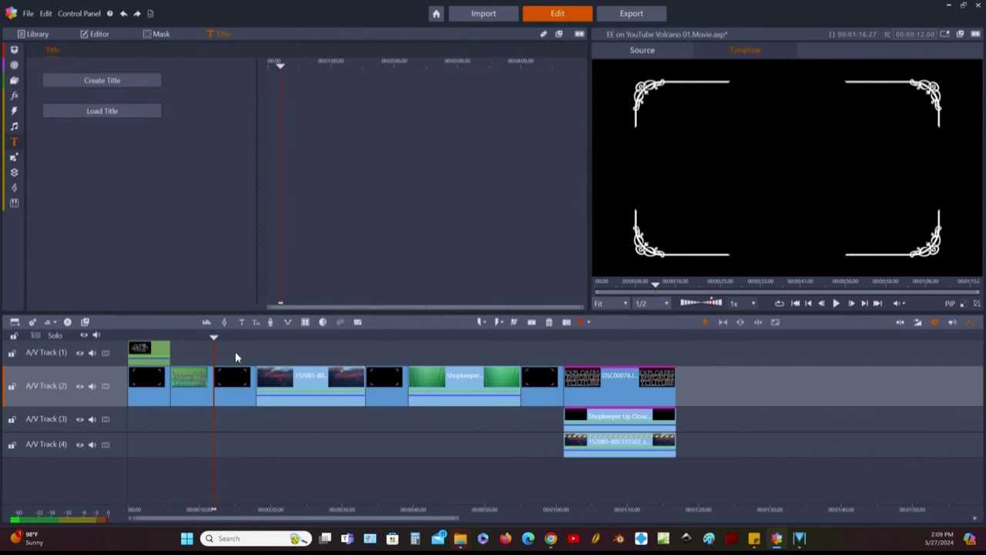
double_click(235, 354)
key("ctrl+v")
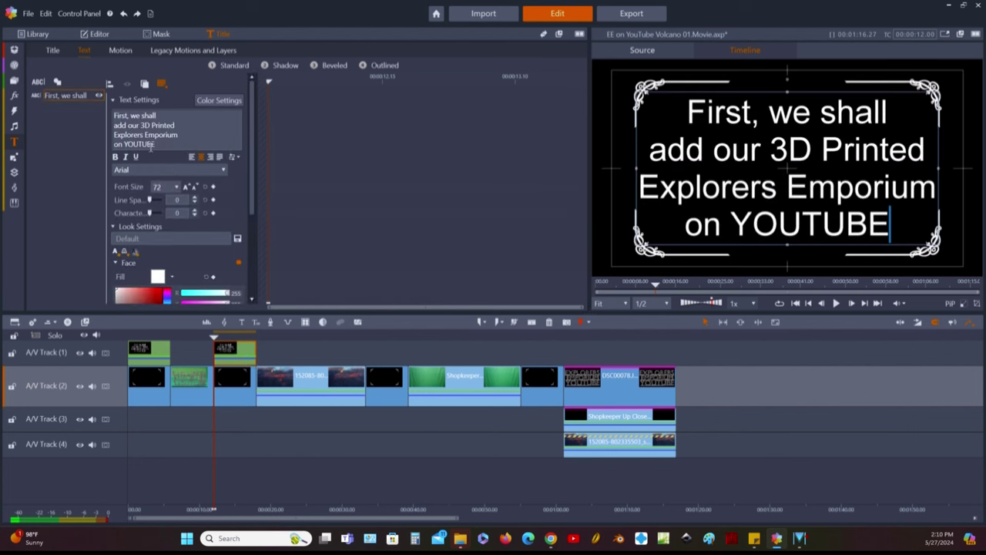
Step: Replace the second title's text with "Then, we locate a / volcano video / on Pixabay.", split over three lines
key("ctrl+a")
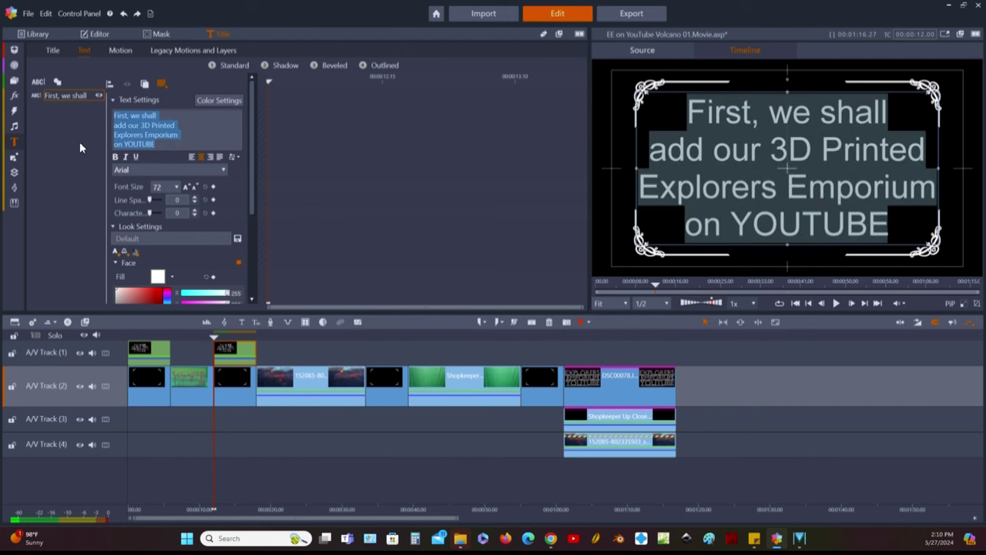
type("Then,")
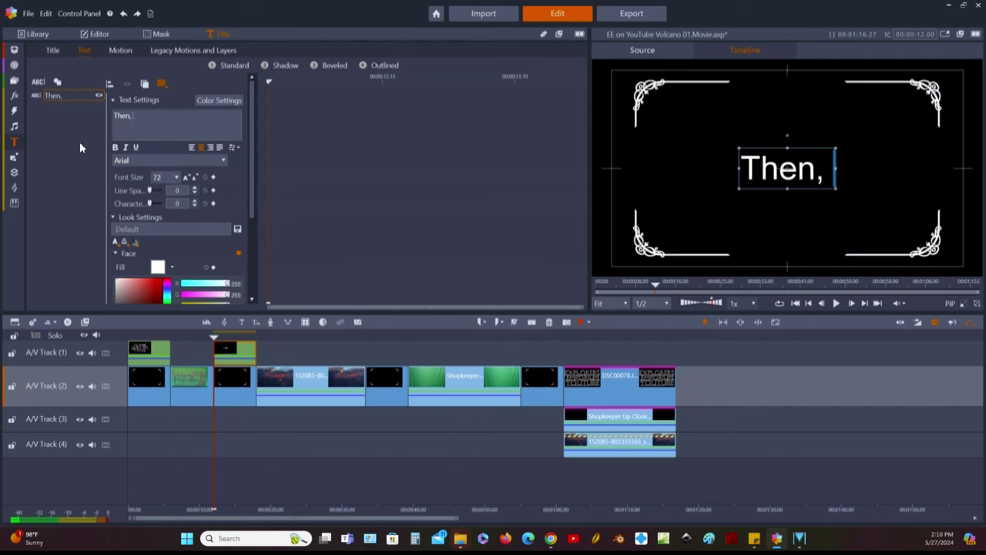
type(" we")
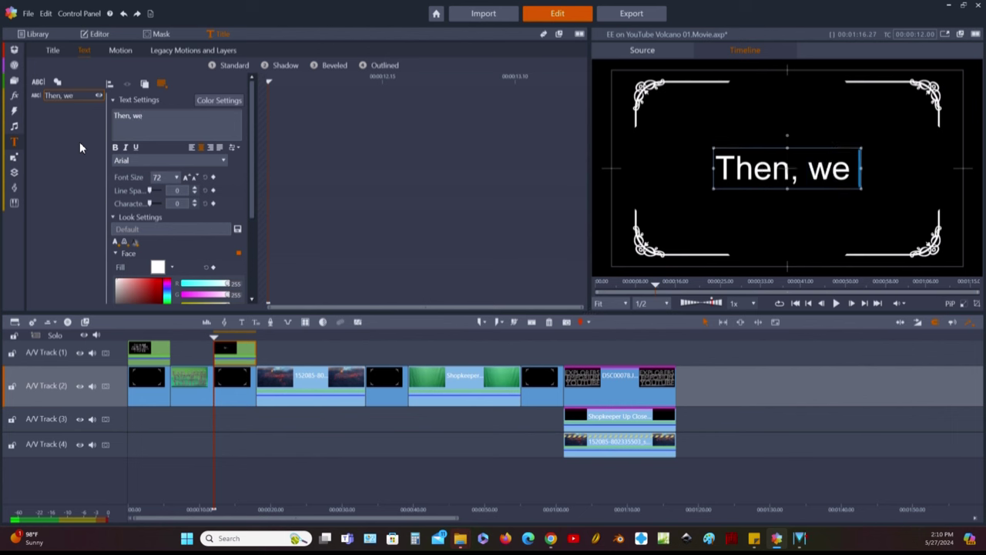
type(" locate a")
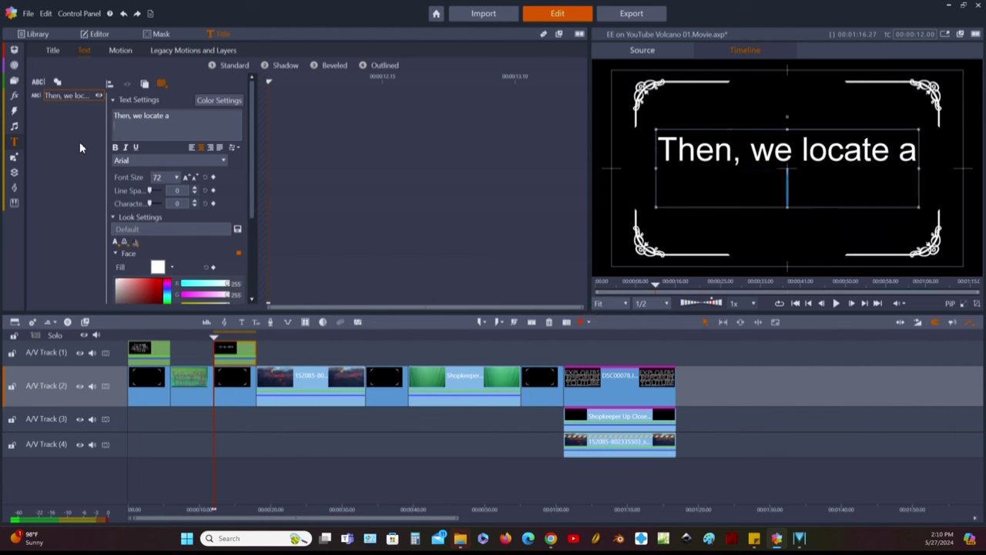
type("vol")
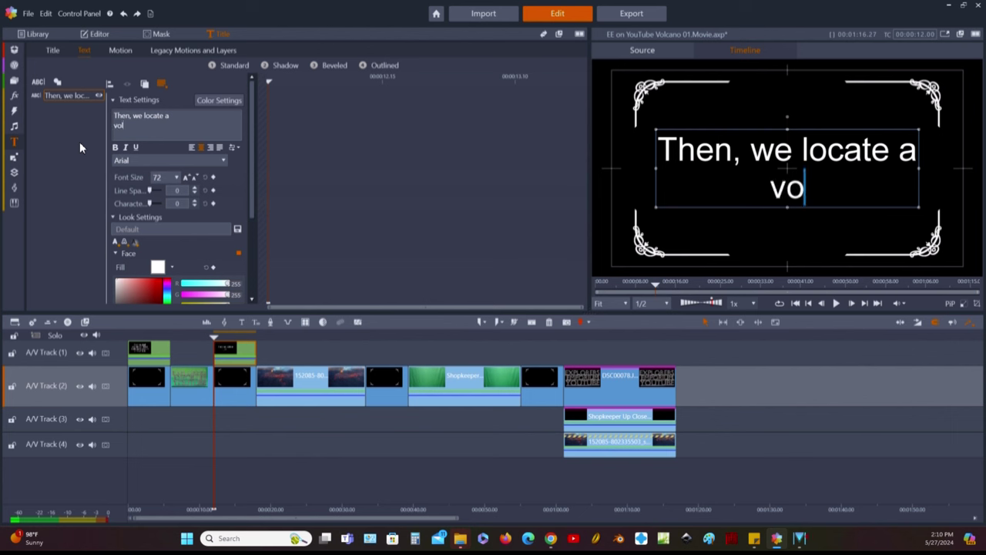
type("cano video")
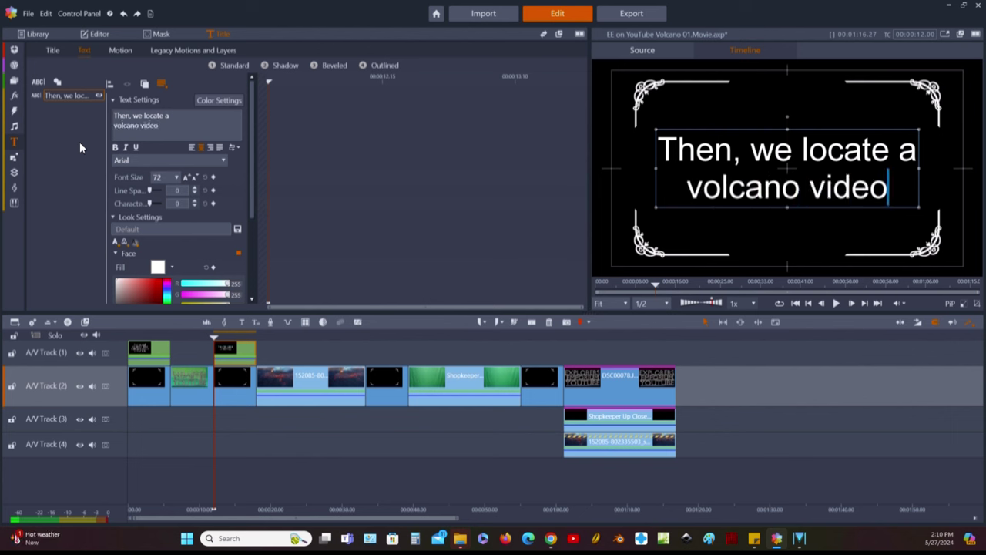
key("Return")
type("on ")
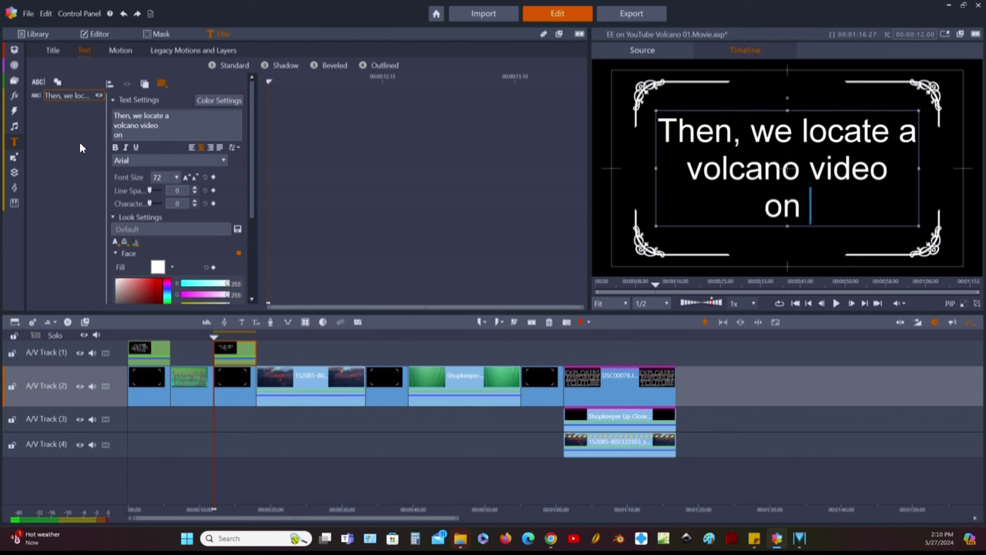
type("Pixabay")
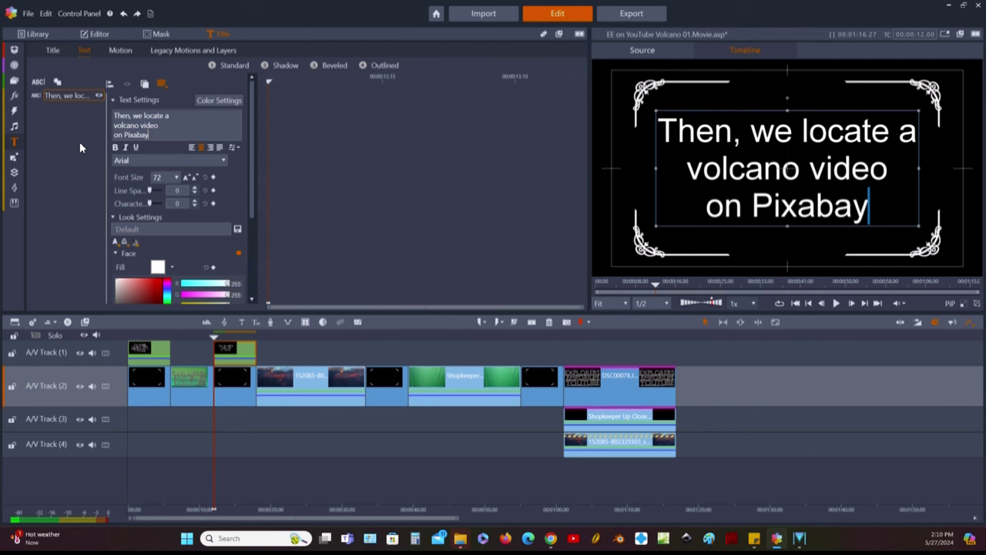
type(".")
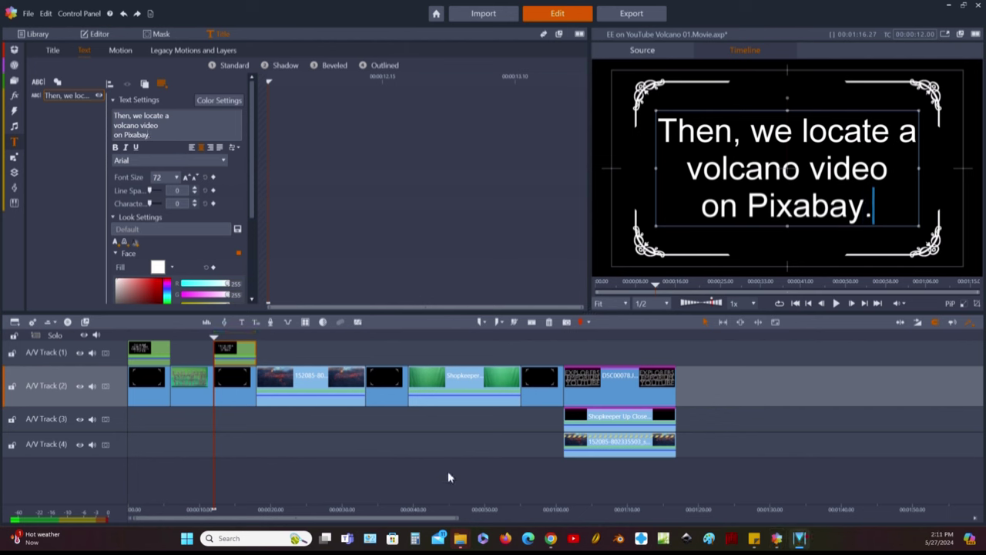
Step: Copy the volcano video title and paste it on A/V Track (1) at 00:00:33.09, above the third ornate frame clip
right_click(245, 351)
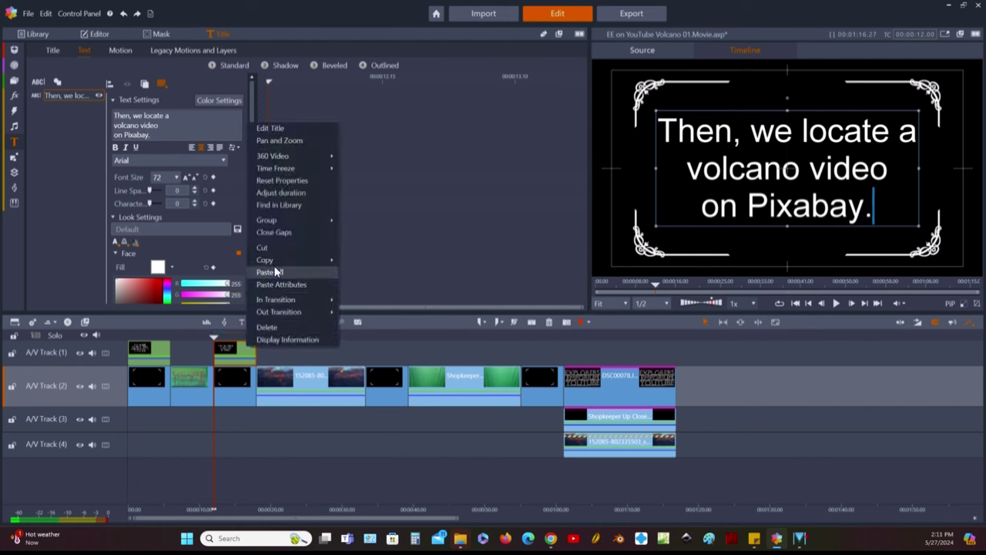
mouse_move(284, 264)
left_click(360, 262)
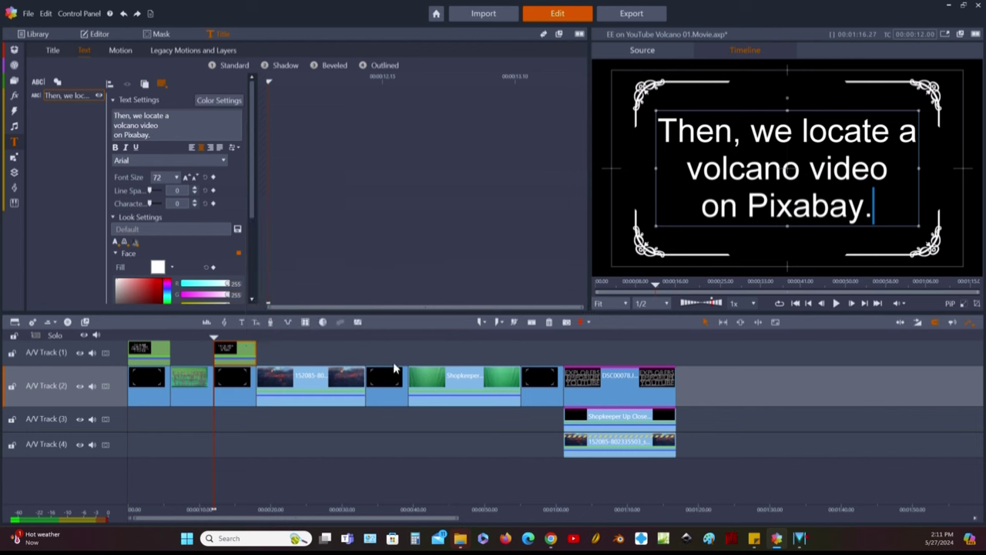
left_click(865, 304)
left_click(864, 305)
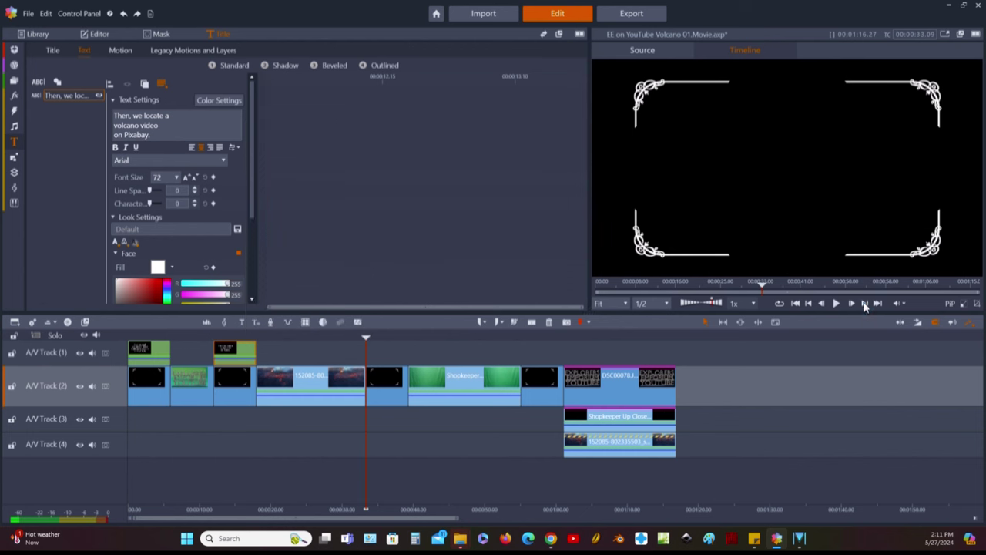
left_click(389, 354)
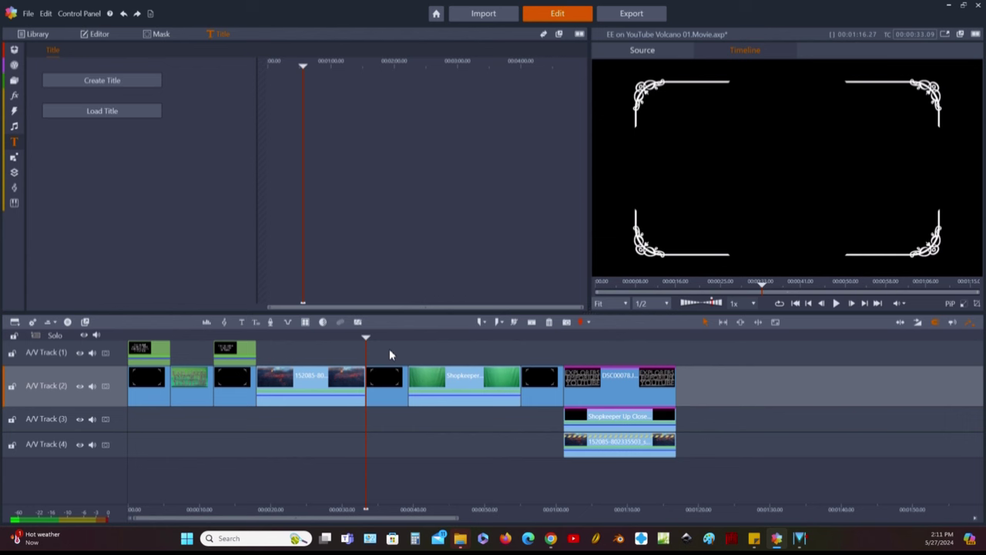
key("ctrl+v")
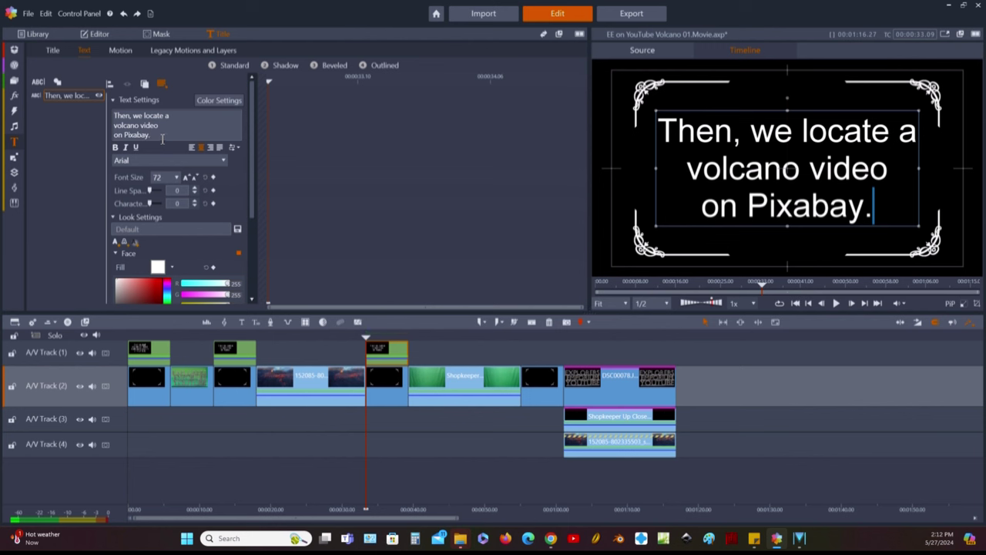
Step: Replace the third title's text with 'We shoot a silly / video using the / "Shopkeeper"', split over three lines
left_click_drag(151, 136, 121, 121)
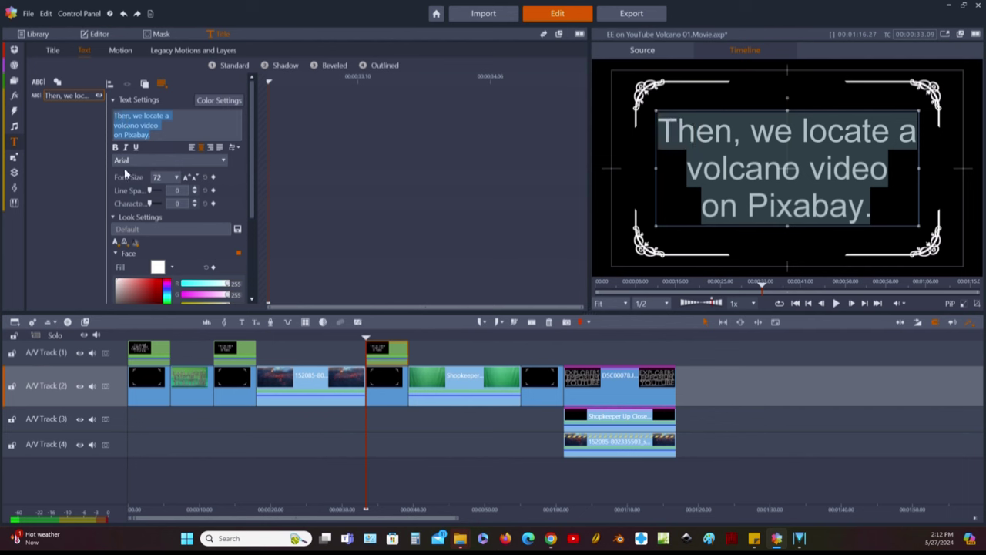
type("We shoot")
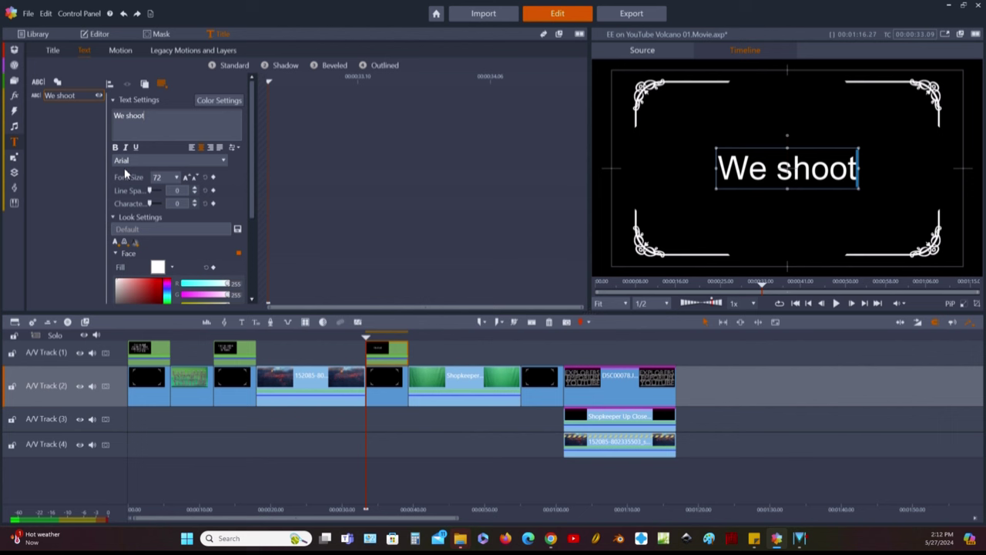
type(" a silly")
key("Return")
type("video using the")
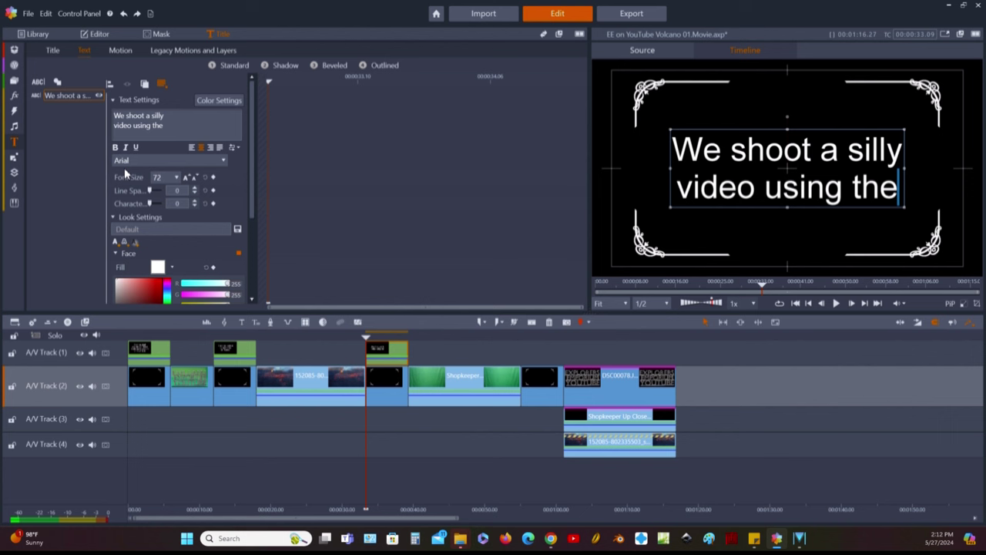
key("Return")
type("\"Shopkee")
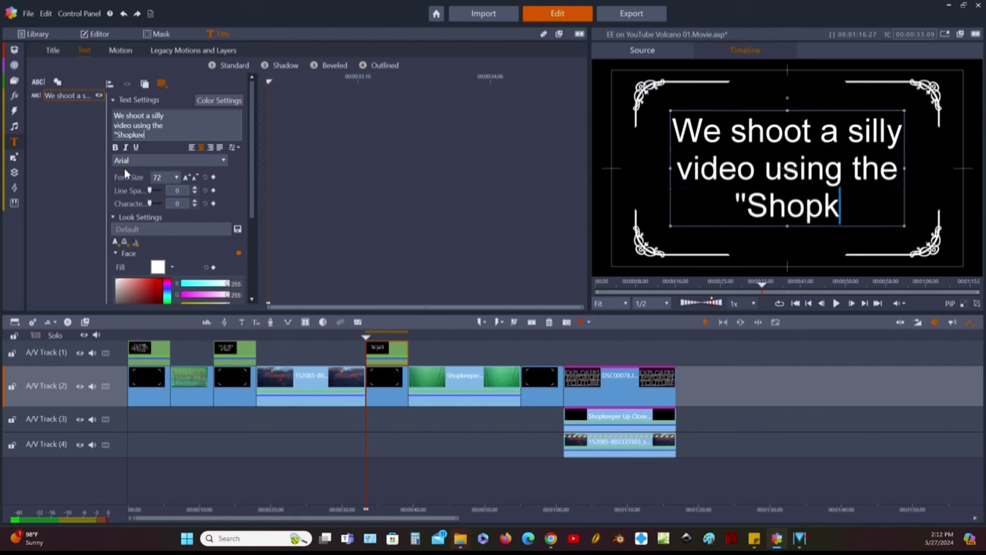
type("per")
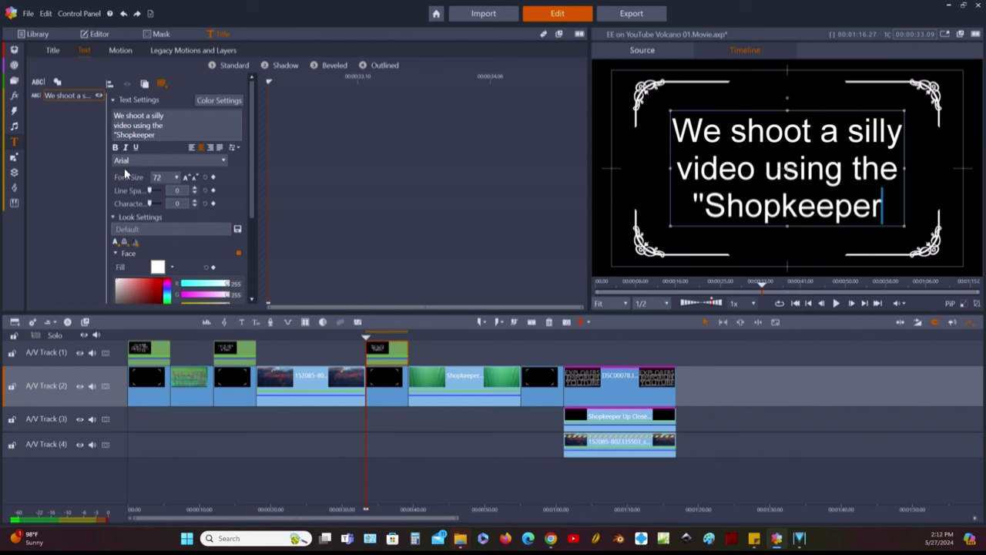
type("\"")
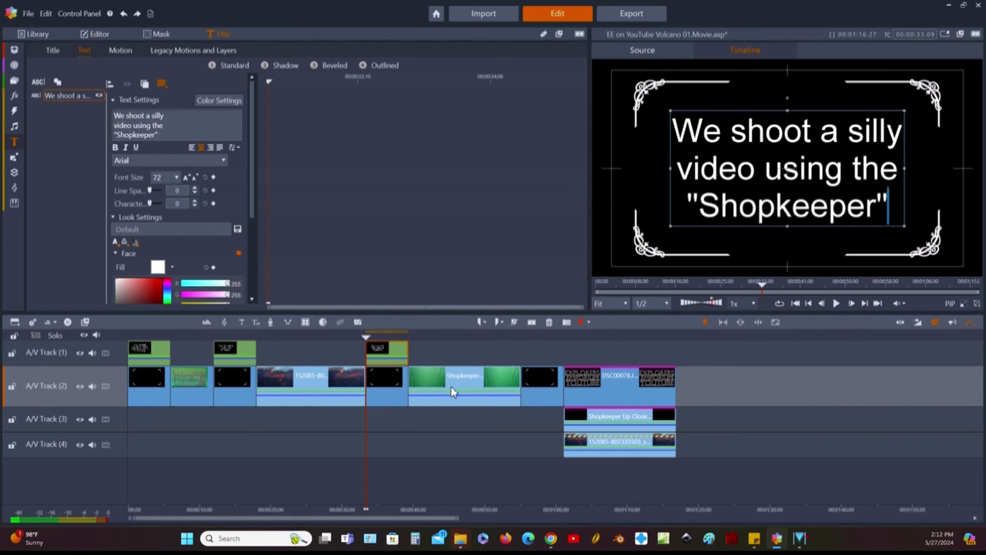
Step: Paste the copied volcano video title on A/V Track (1) at 00:00:55.03, above the fourth ornate frame clip
left_click(864, 305)
left_click(865, 305)
left_click(546, 350)
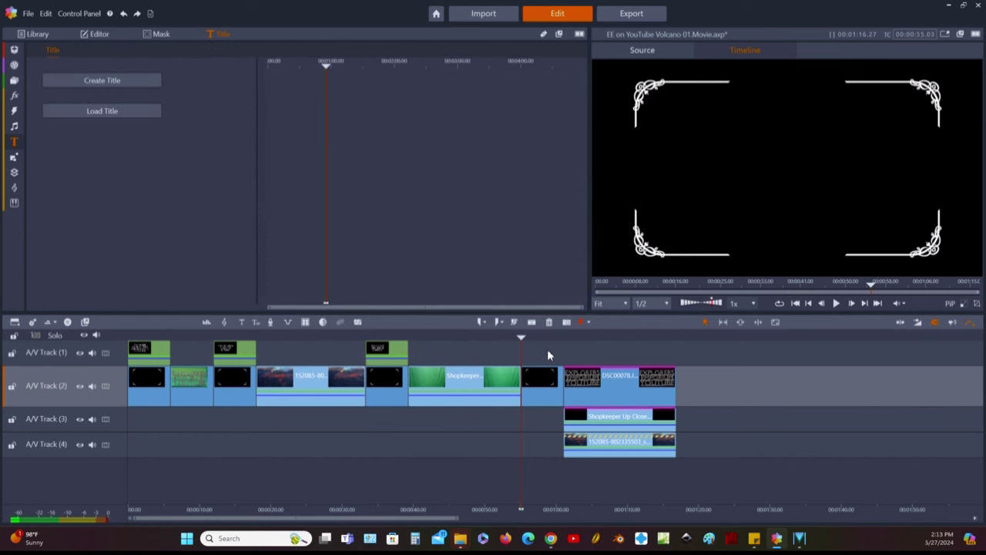
key("ctrl+v")
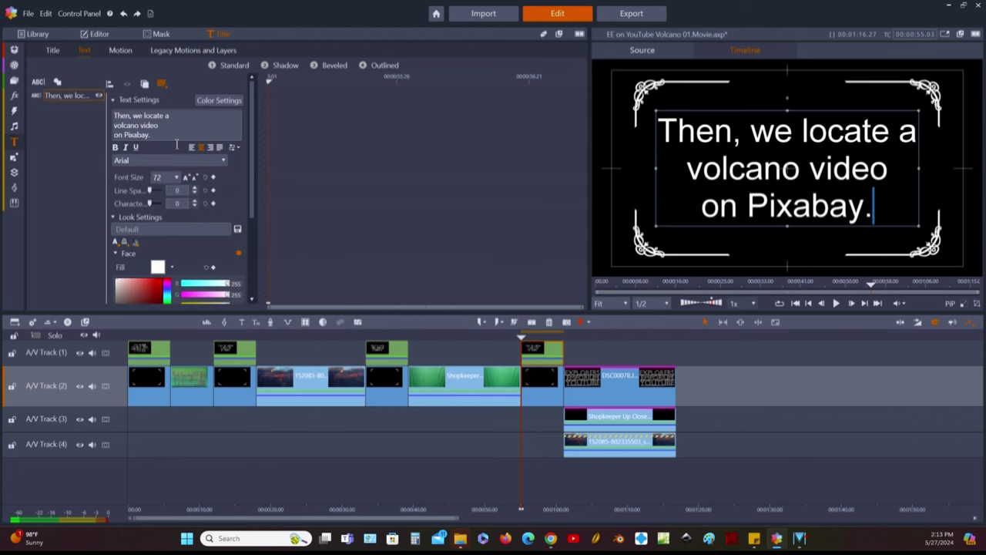
Step: Replace the fourth title's text with "Finally, we join the images"
left_click(158, 134)
key("shift+Left")
key("shift+Left")
key("shift+Left")
key("shift+Left")
key("shift+Left")
key("shift+Left")
key("shift+Left")
key("shift+Left")
key("shift+Left")
key("shift+Left")
key("shift+Left")
key("shift+Left")
key("shift+Left")
key("shift+Left")
key("shift+Left")
key("shift+Left")
key("shift+Left")
key("shift+Left")
key("shift+Left")
key("shift+Left")
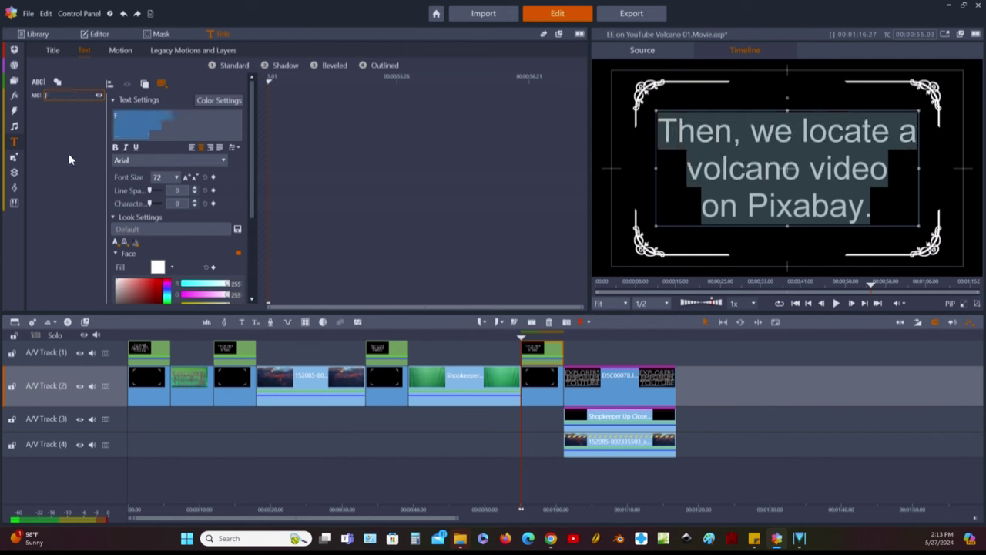
type("Finally, we join the images")
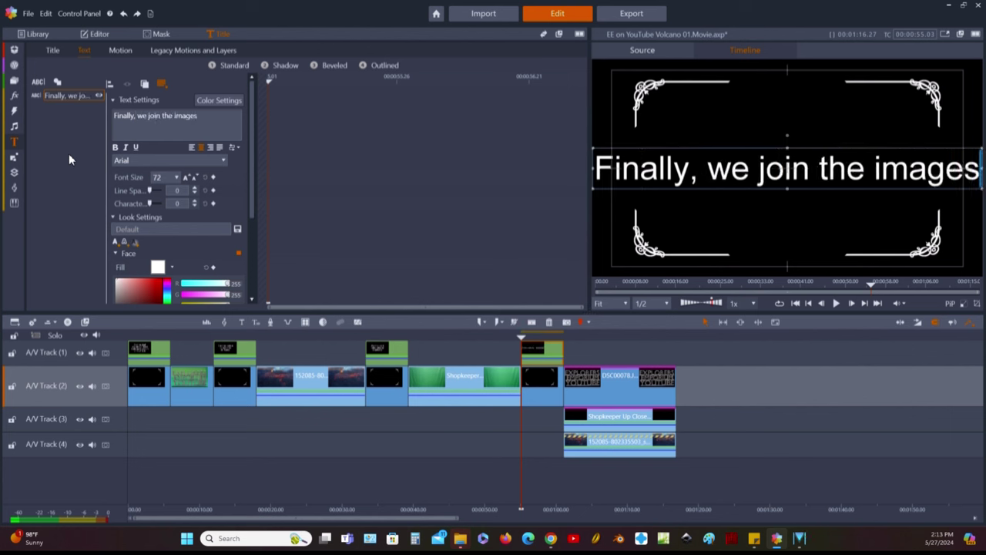
Step: Break the fourth title after "join" so that "the images" forms a second line without a leading space
key("Left")
key("Left")
key("Left")
key("Left")
key("Left")
key("Left")
key("Left")
key("Left")
key("Left")
key("Left")
key("Left")
key("Left")
key("Left")
key("Right")
key("Right")
key("Return")
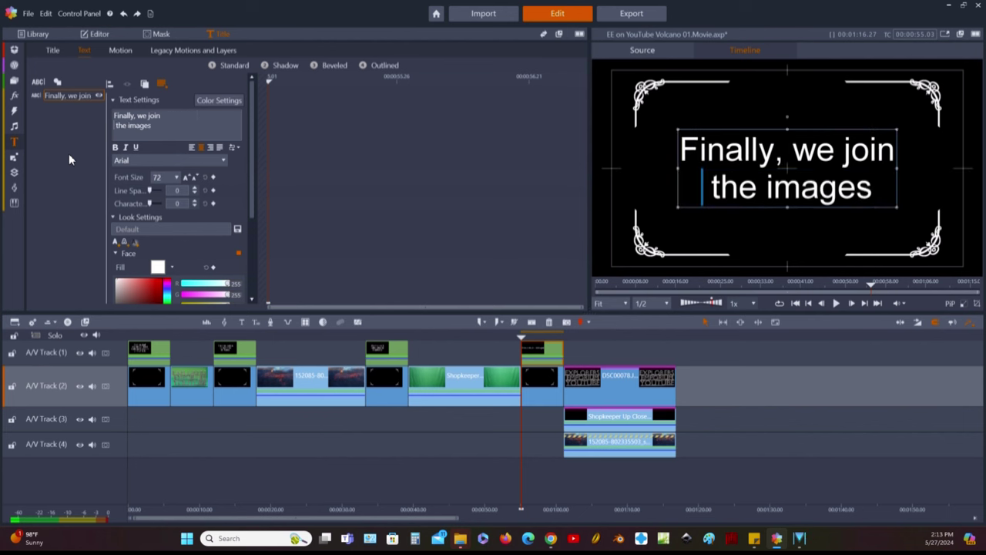
key("Delete")
Step: Extend the fourth title's second line with "all" and add a third line reading "together in layers."
key("Right")
key("Right")
key("Right")
key("Right")
key("Right")
key("Right")
key("Right")
key("Right")
key("Right")
key("Right")
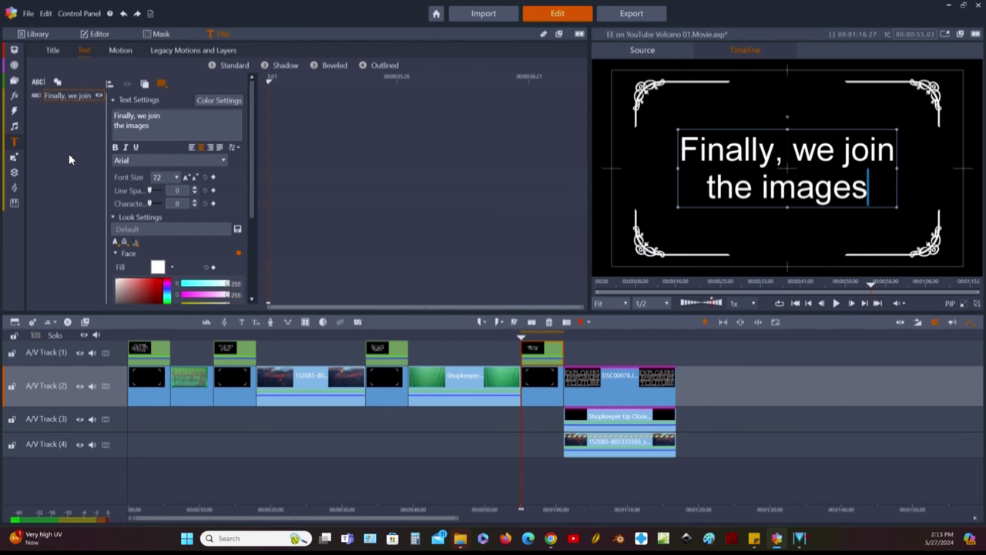
type("all")
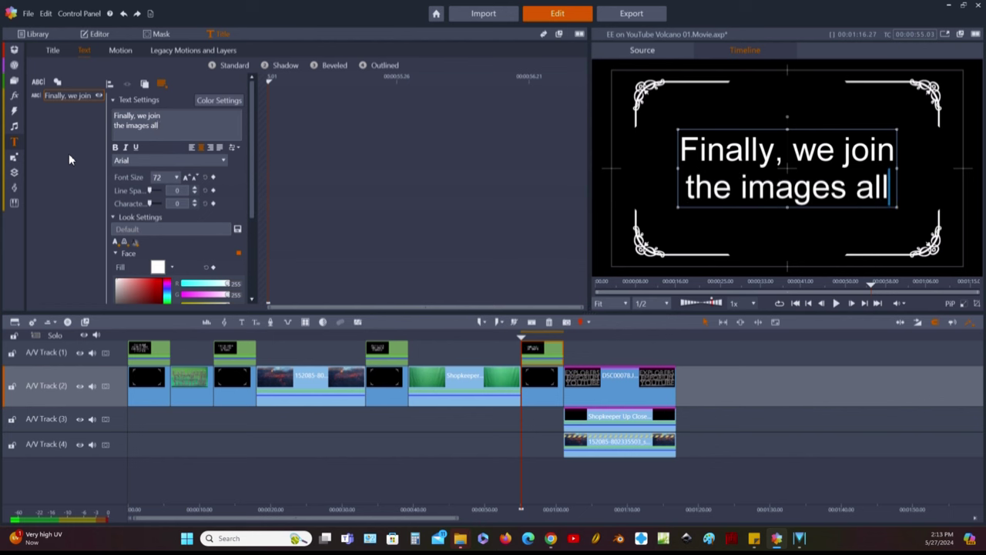
type(" toget")
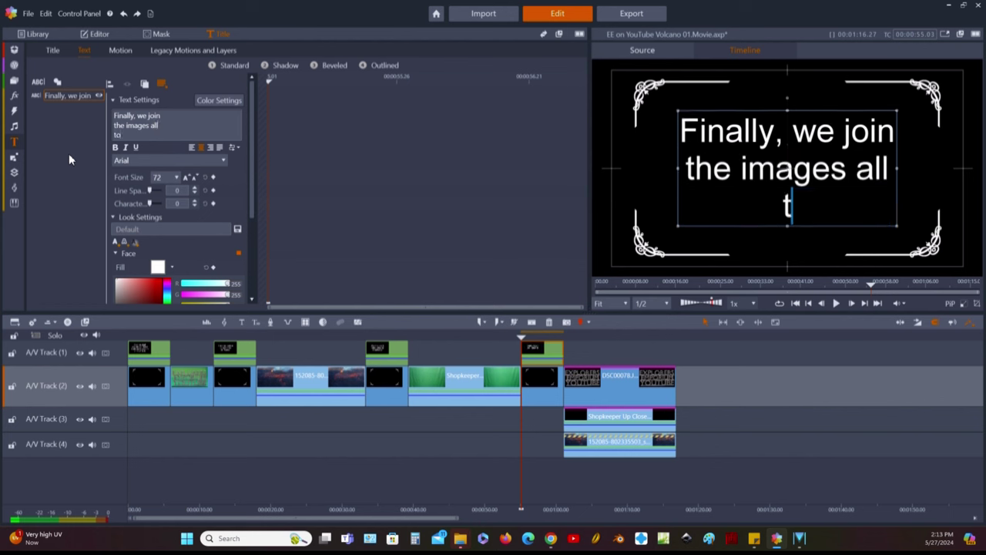
type("her")
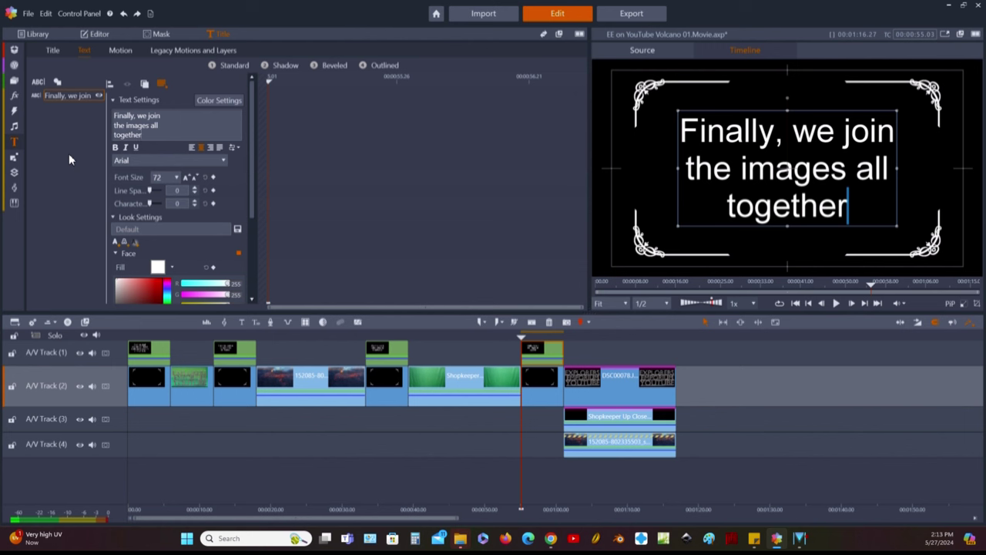
type(" i")
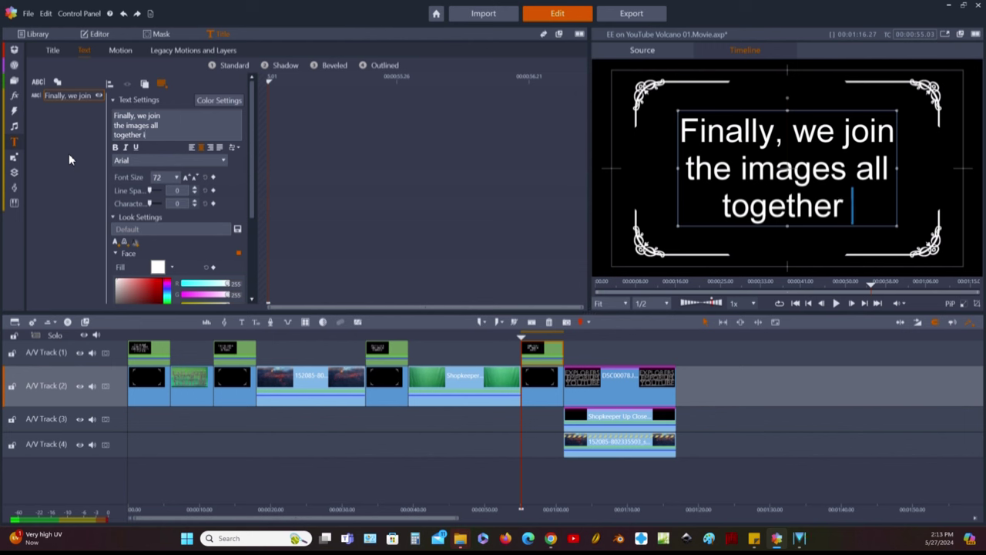
type("n lay")
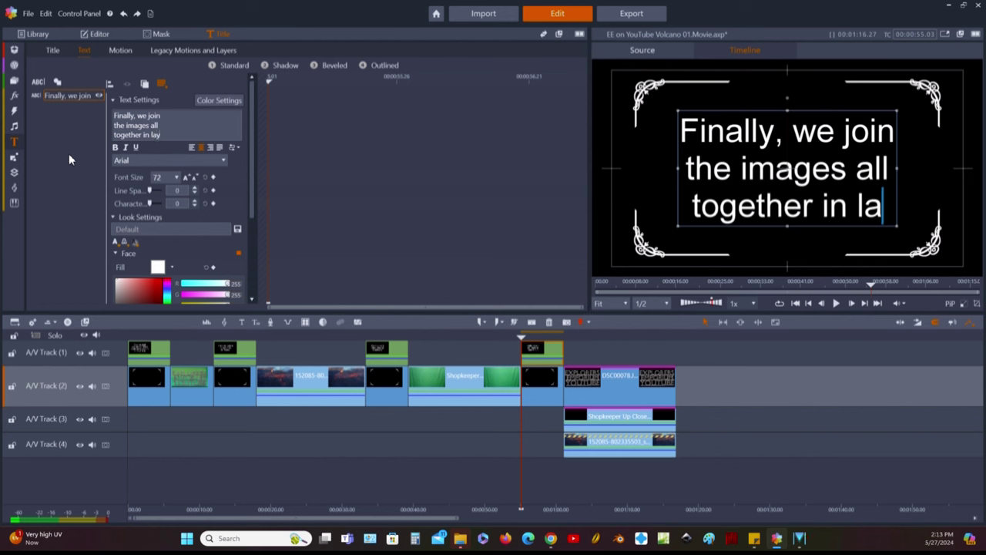
type("ers.")
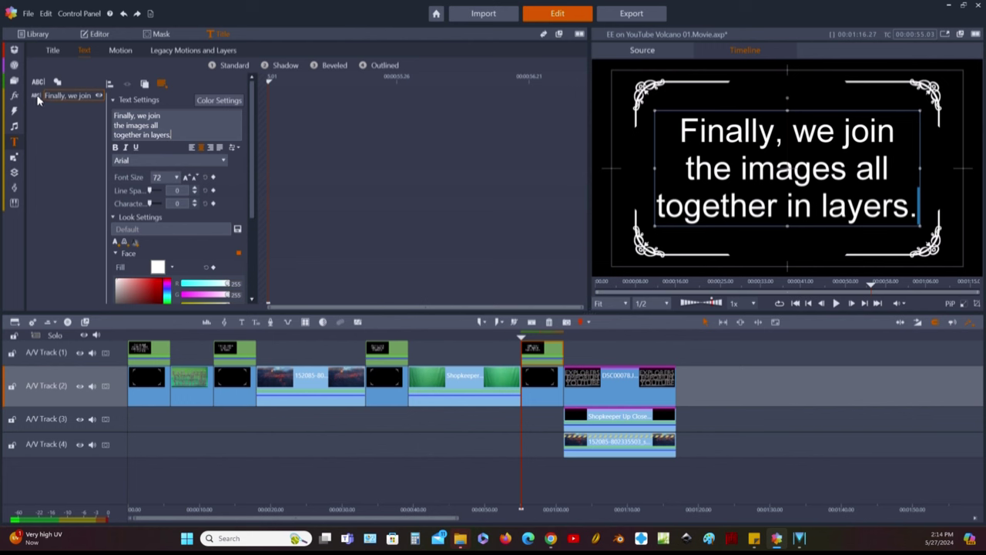
Step: Save the movie and play the whole sequence from the beginning
left_click(29, 14)
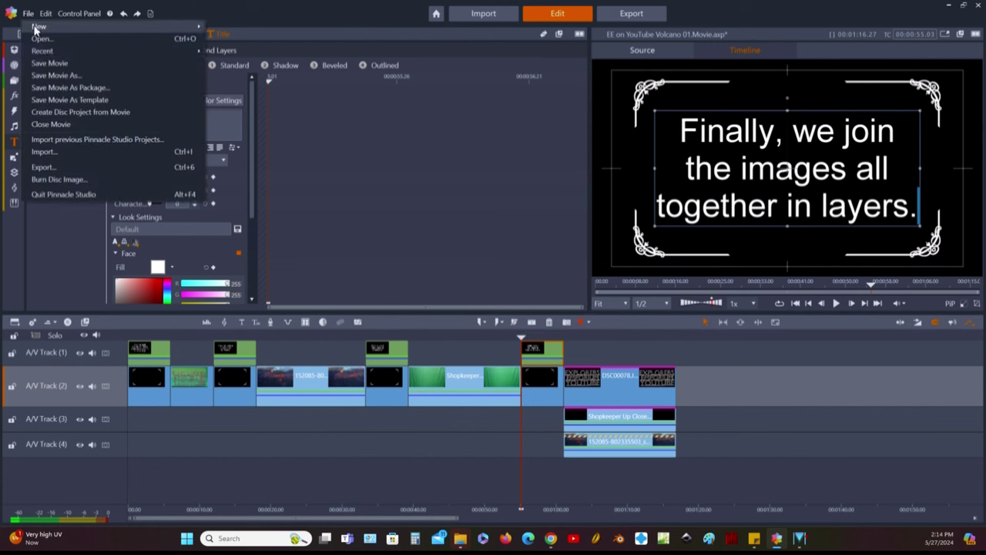
left_click(48, 64)
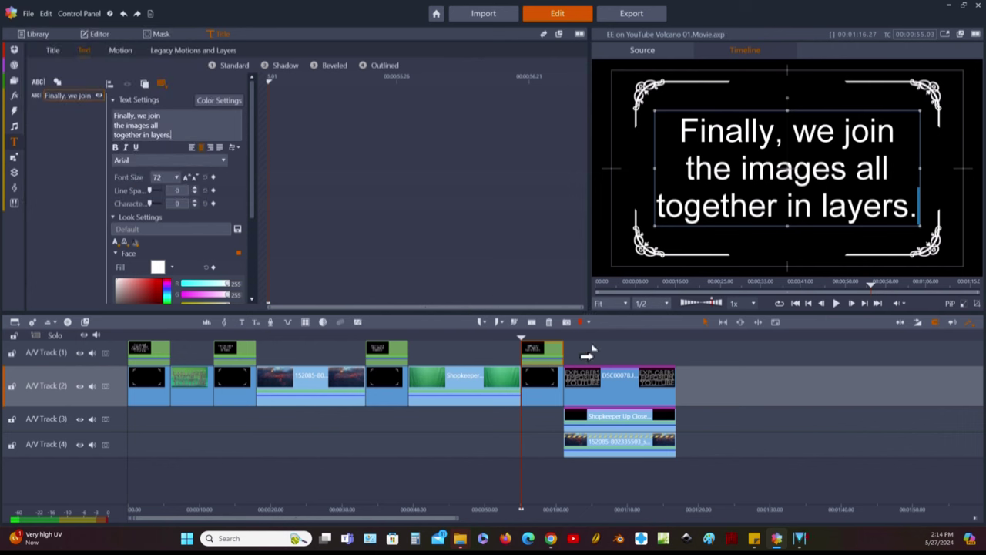
left_click(794, 303)
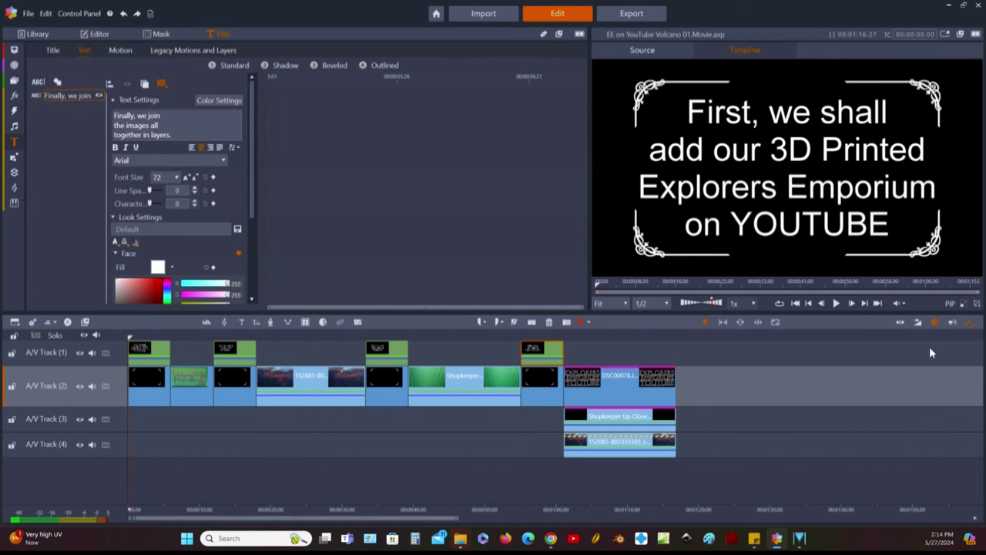
left_click(837, 304)
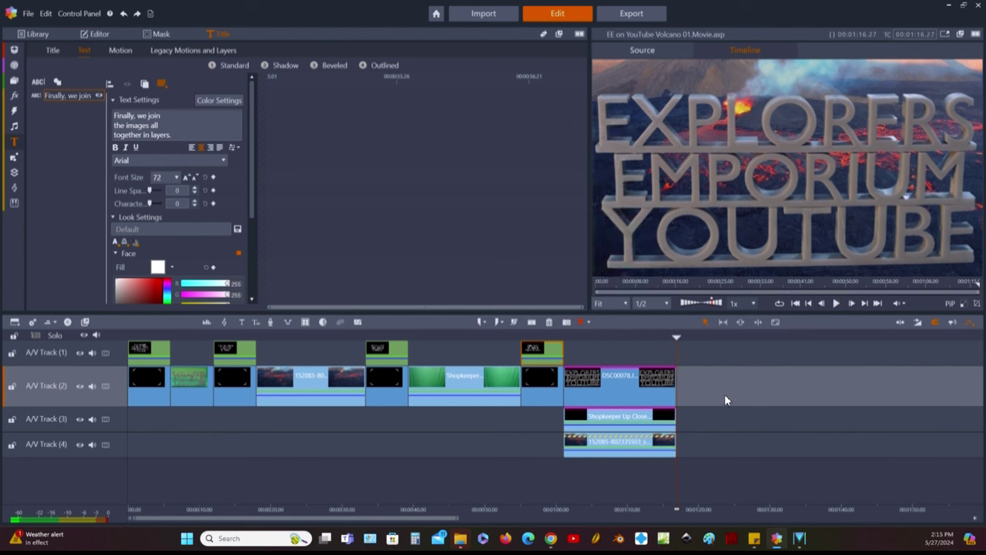
Step: Copy the fourth ornate frame clip and paste it on A/V Track (2) at 00:01:16.27, after the composite
left_click(542, 390)
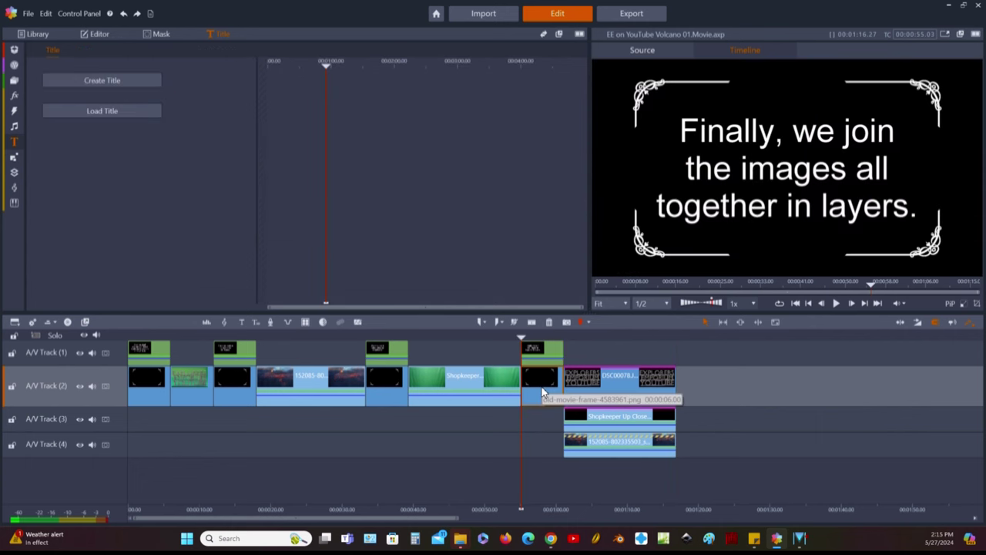
right_click(542, 393)
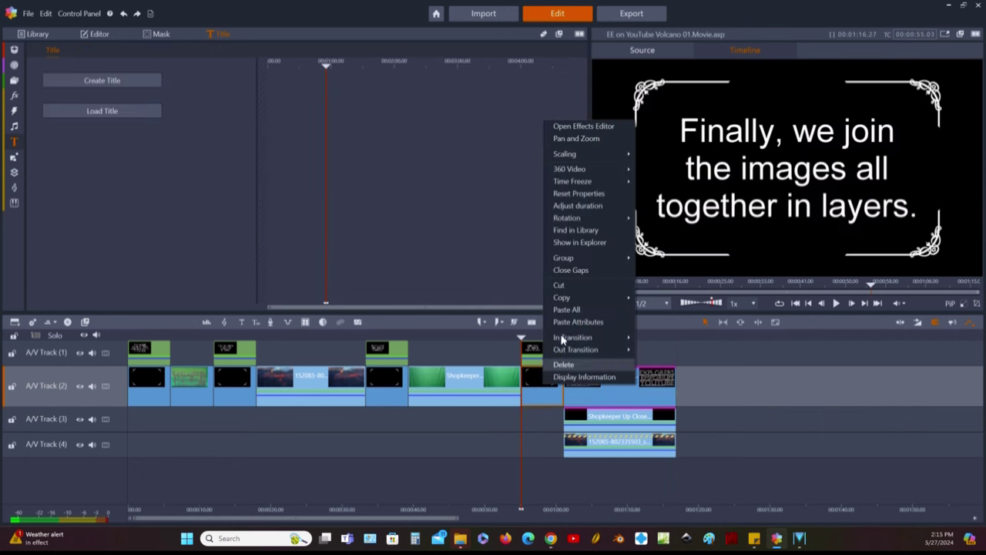
mouse_move(580, 297)
left_click(674, 297)
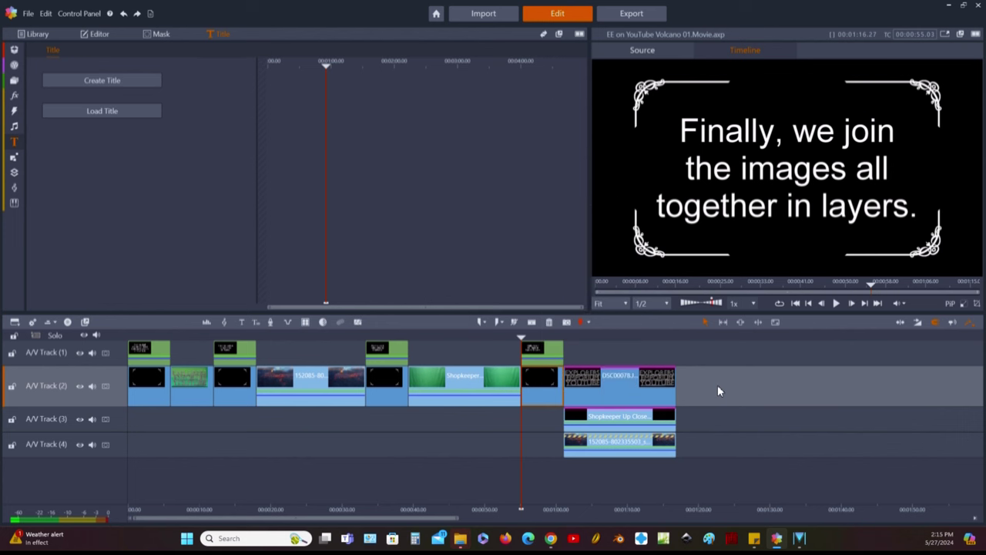
left_click(876, 303)
key("ctrl+v")
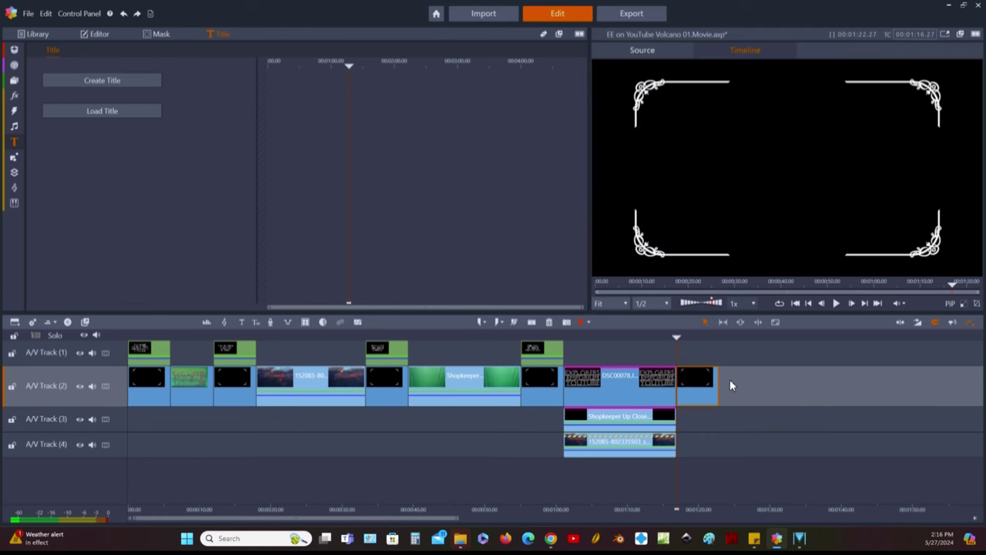
Step: Copy the fourth title and paste it on A/V Track (1) at 00:01:16.27, above the fifth ornate frame clip
double_click(558, 362)
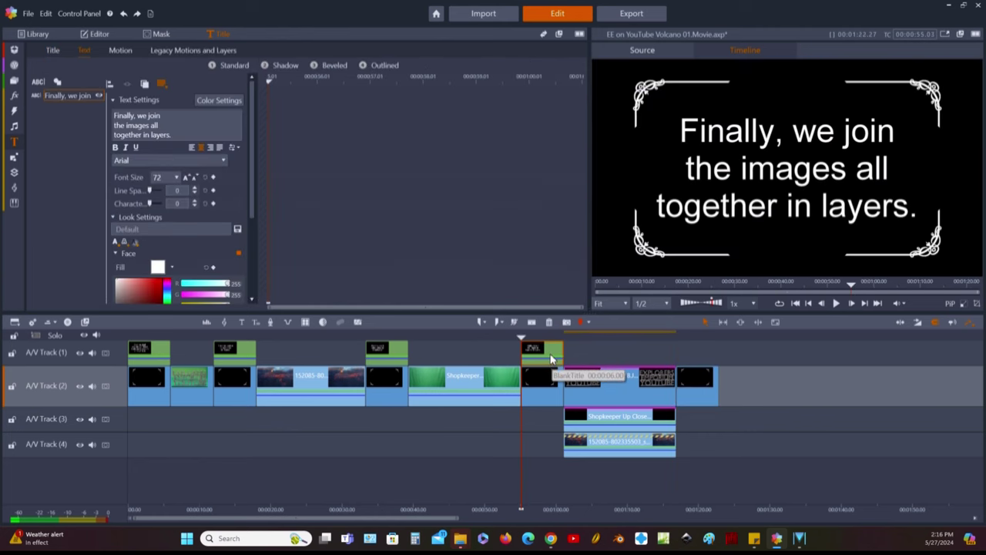
right_click(557, 356)
mouse_move(593, 264)
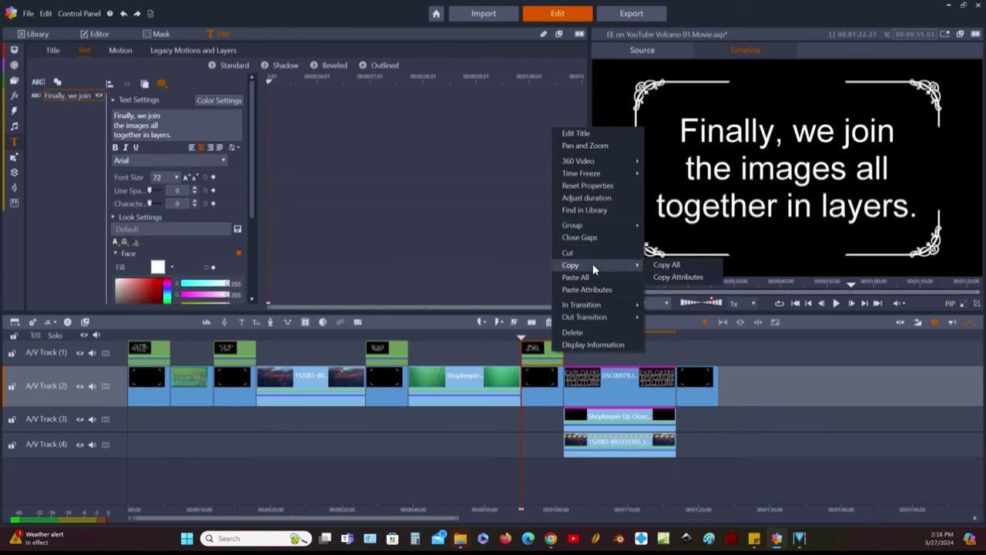
left_click(685, 265)
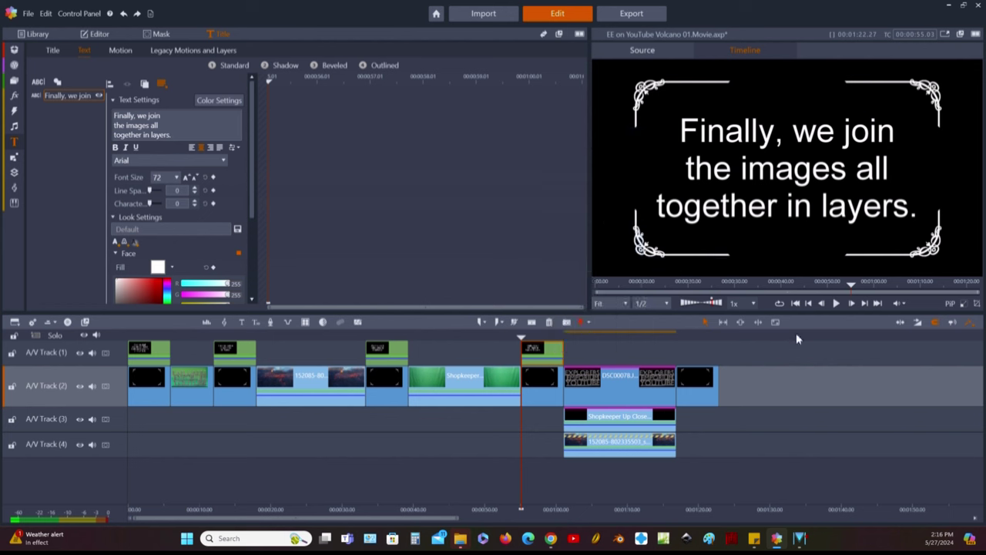
left_click(863, 303)
left_click(863, 303)
left_click(693, 357)
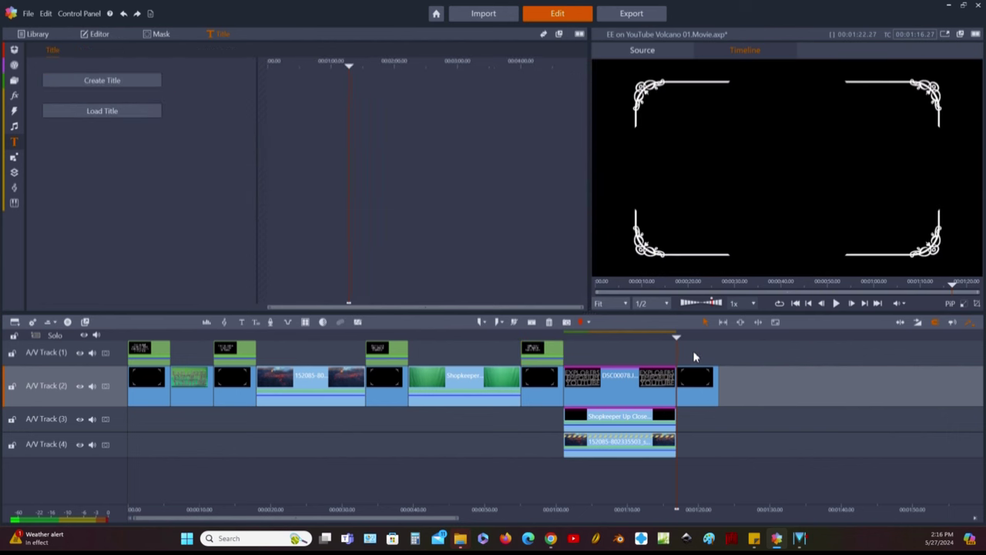
key("ctrl+v")
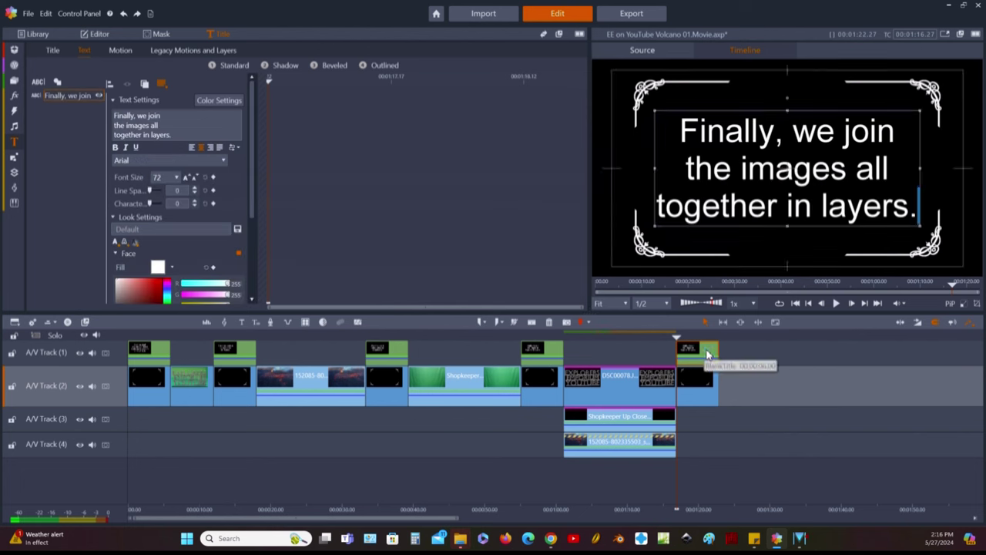
Step: Replace the fifth title's text with "One more / adjustment", split over two lines
left_click_drag(179, 141, 114, 114)
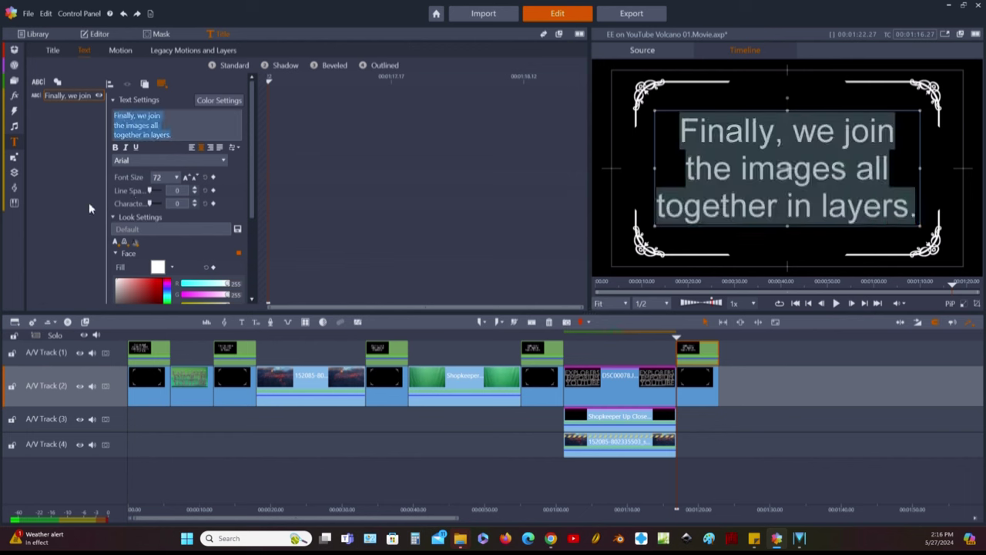
type("One Mor")
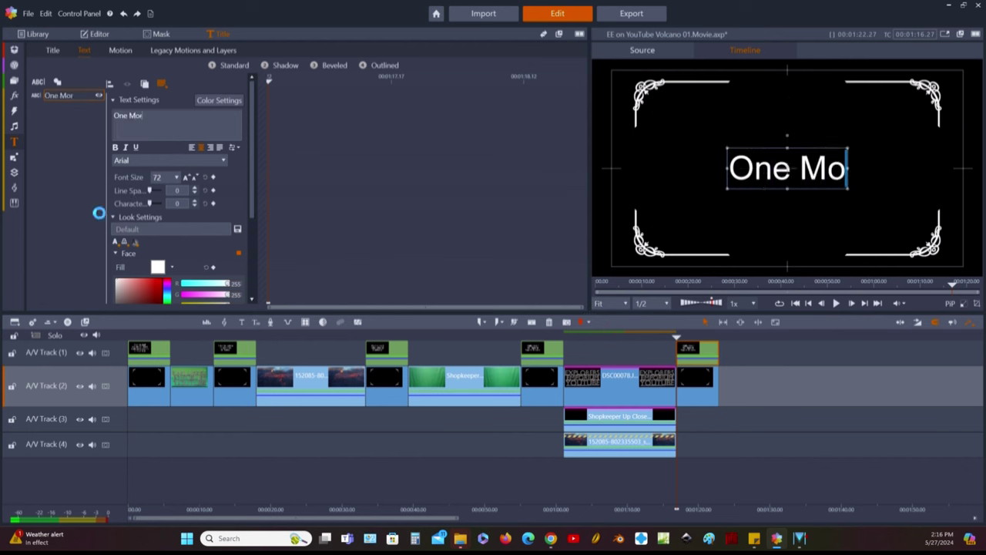
type("e")
key("Return")
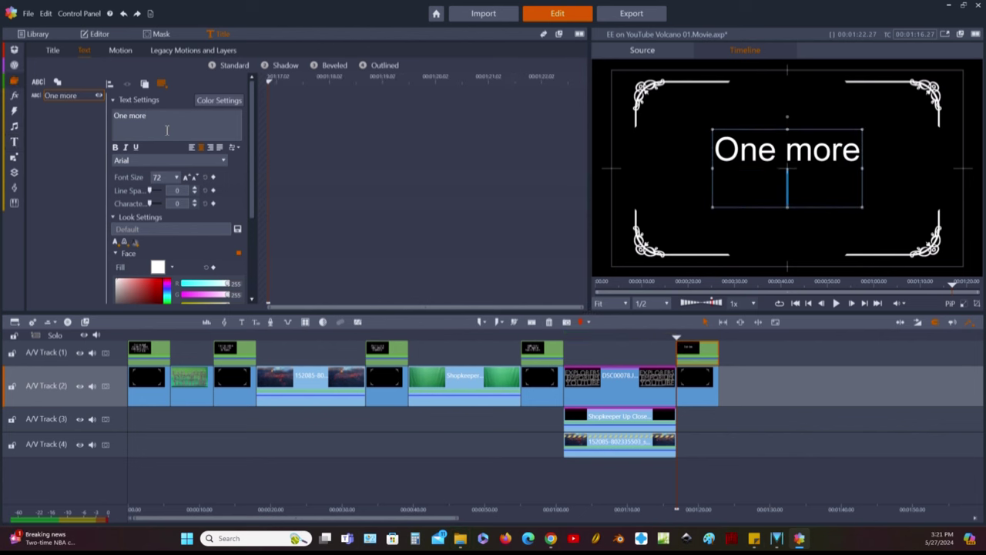
type("adjustment")
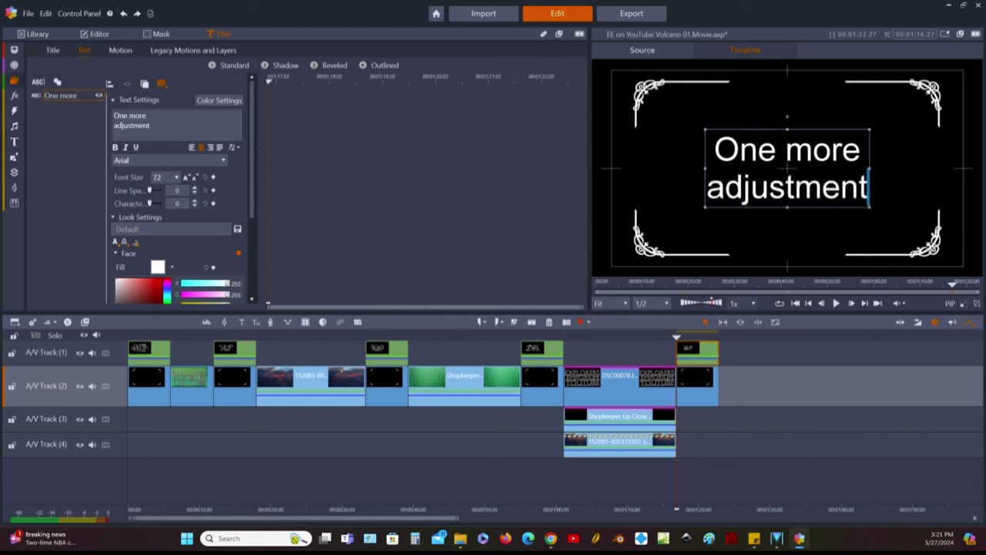
Step: Extend the fifth title's text to "One more / adjustment. We want / to shrink the words / just a bit...", split over four lines
type(". We")
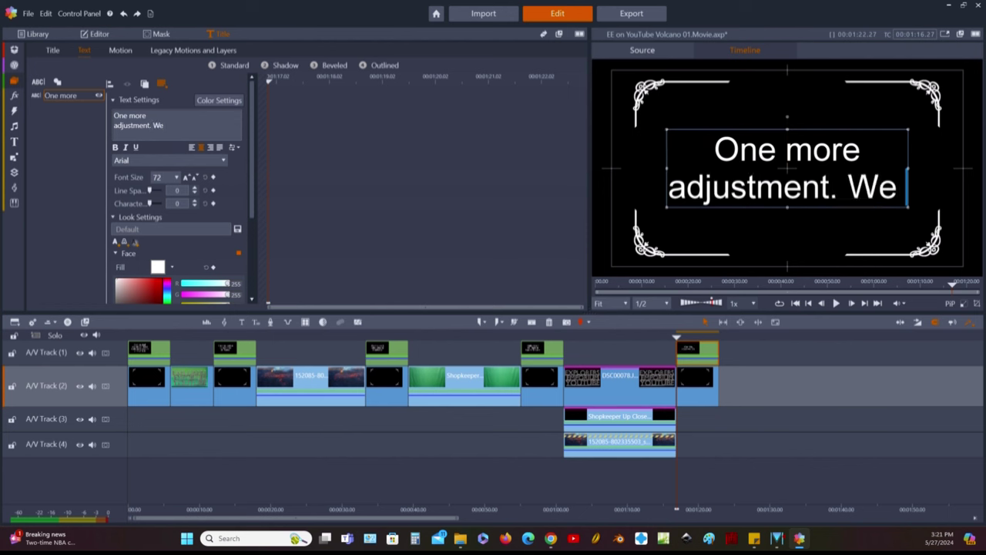
type(" want")
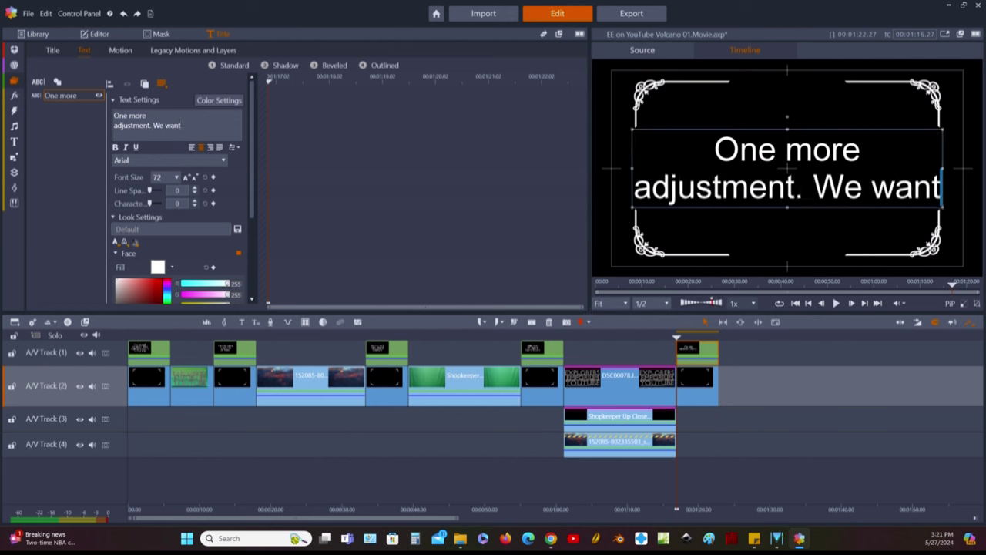
key("Return")
type("to")
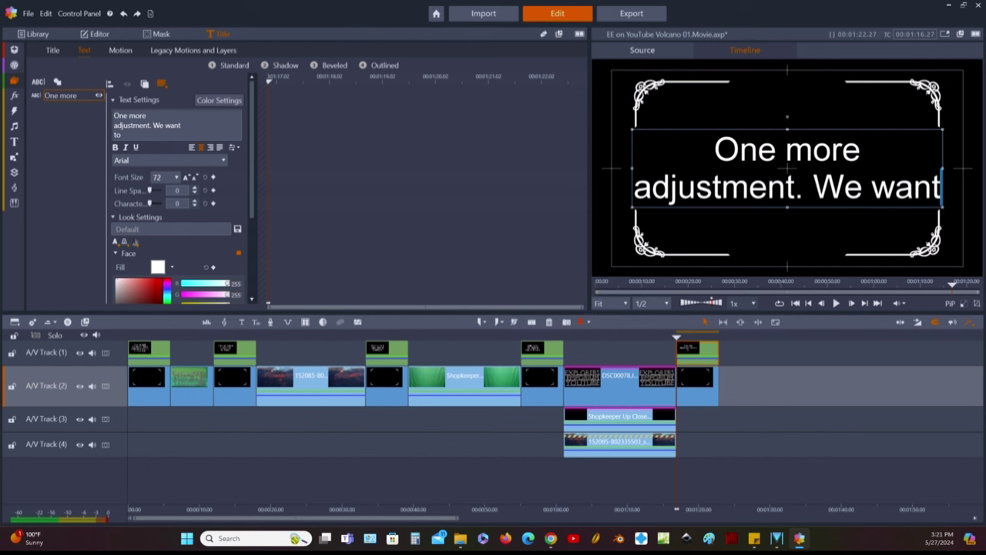
type("shr")
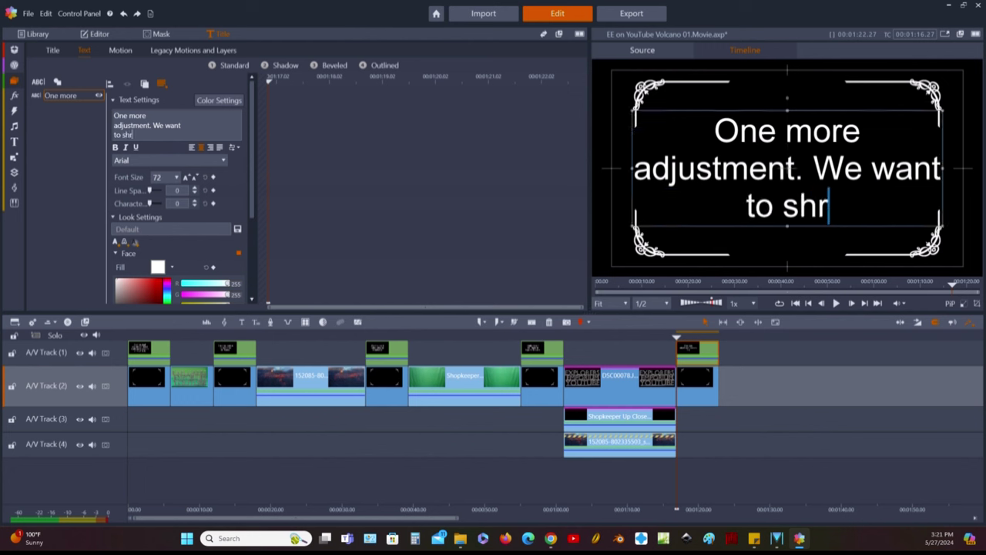
type("ink")
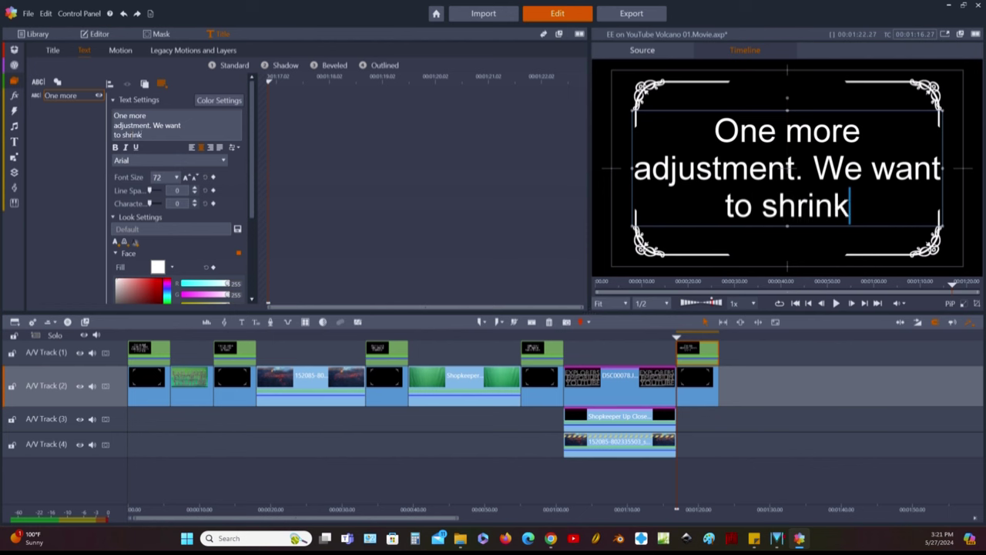
type(" the")
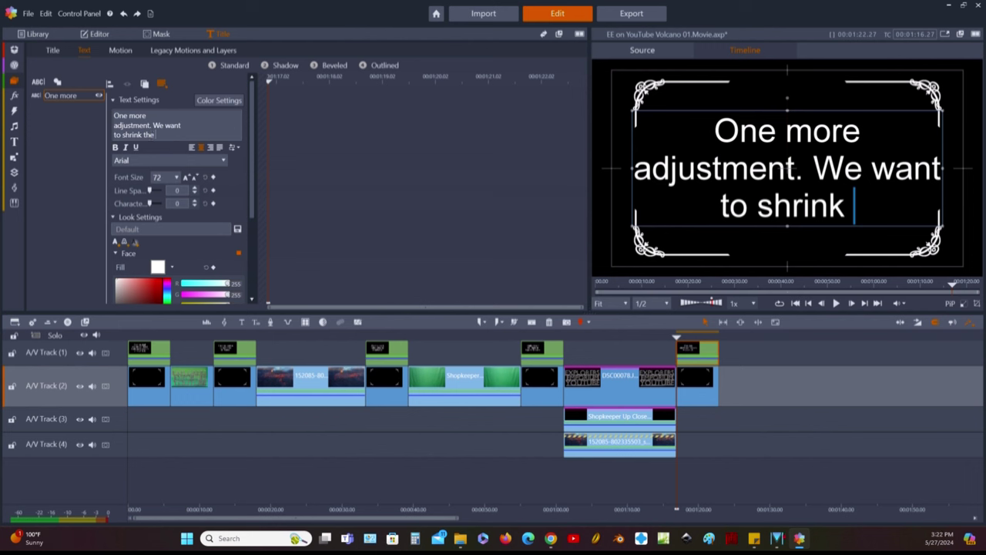
type("w")
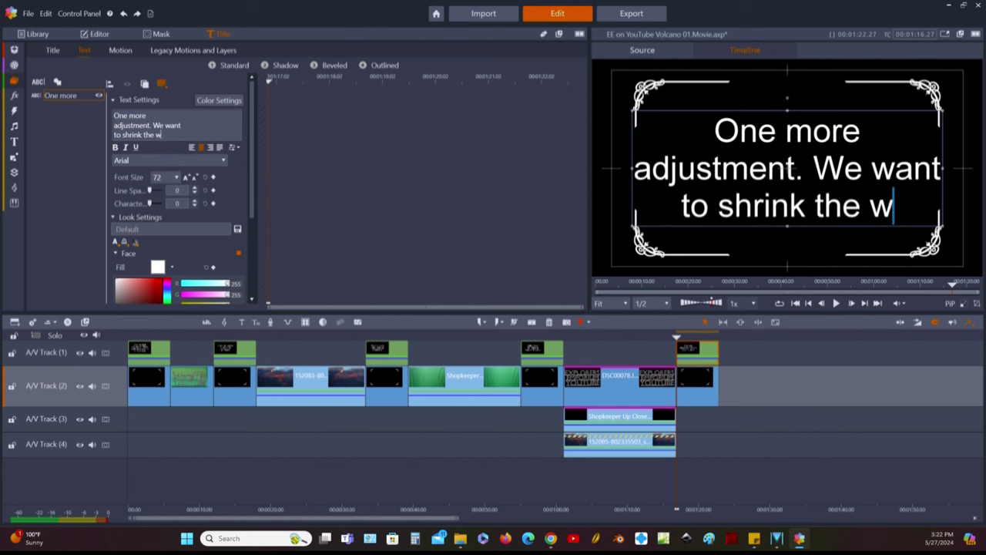
type("o")
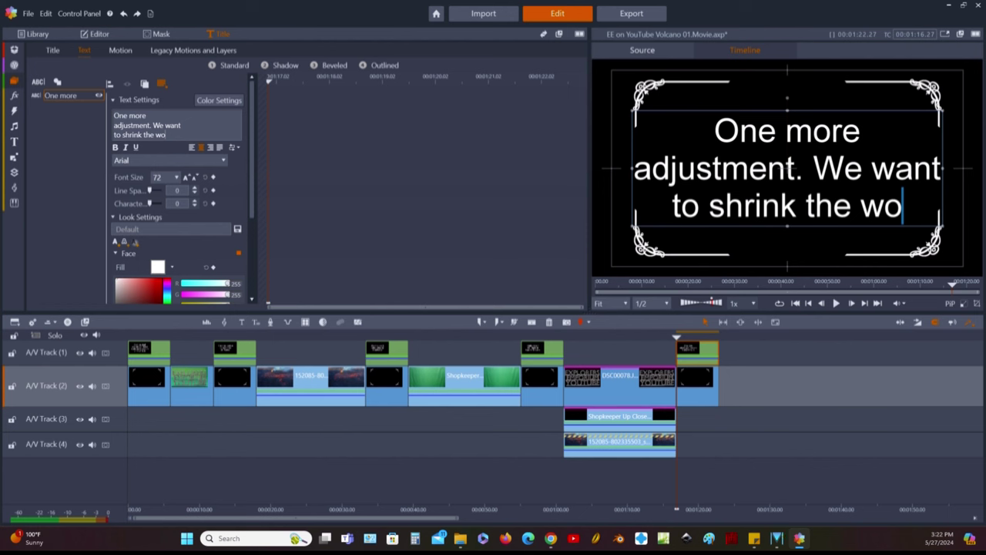
type("rd")
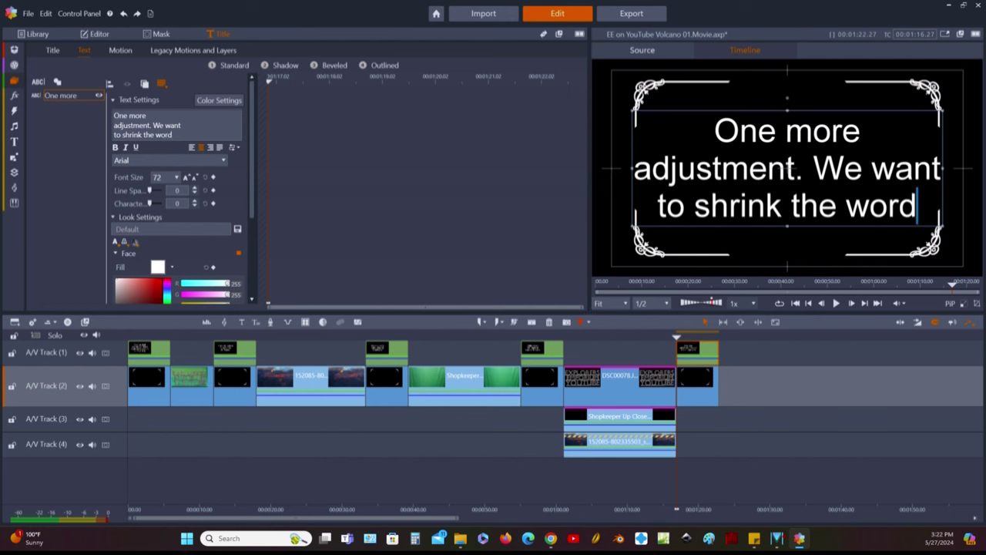
type("s")
key("Return")
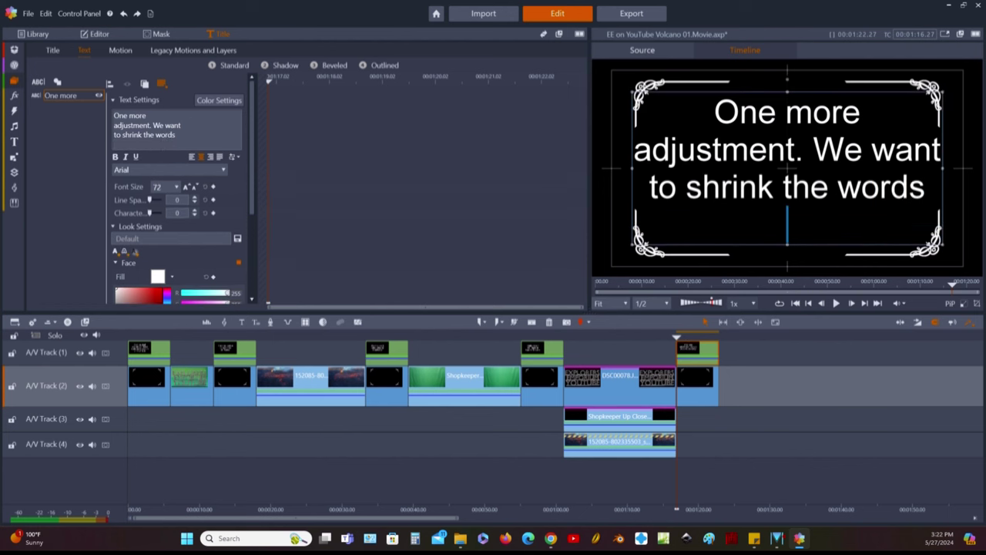
type("ju")
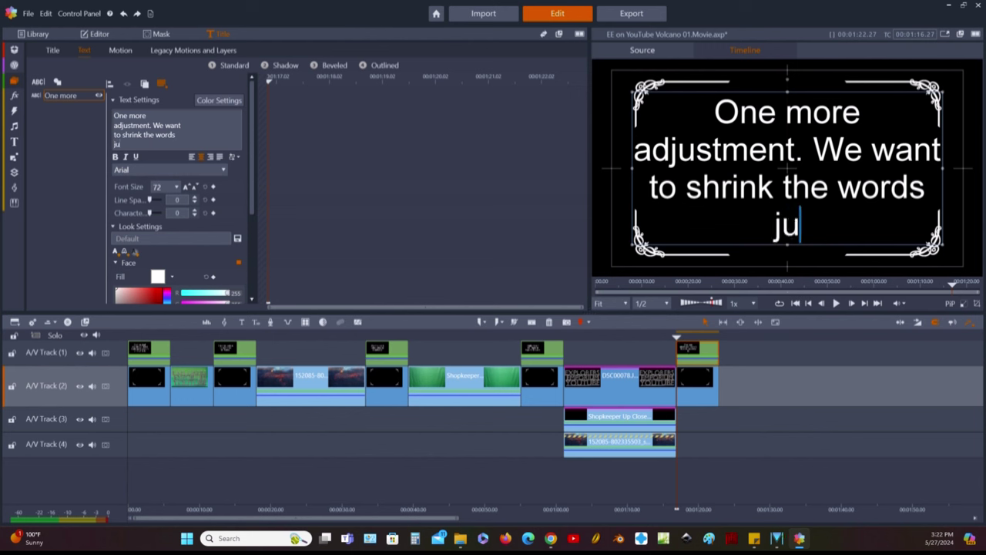
type("st")
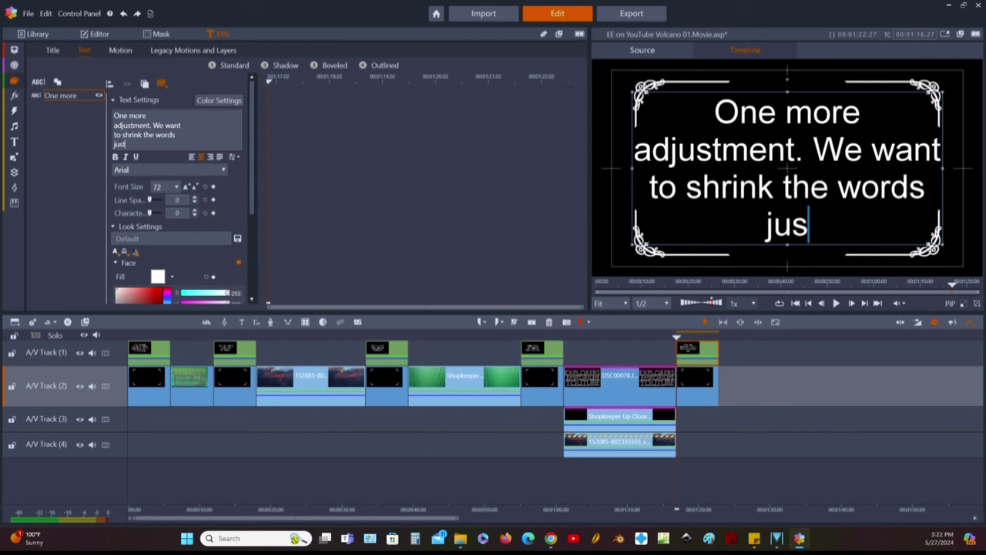
type(" a bit...")
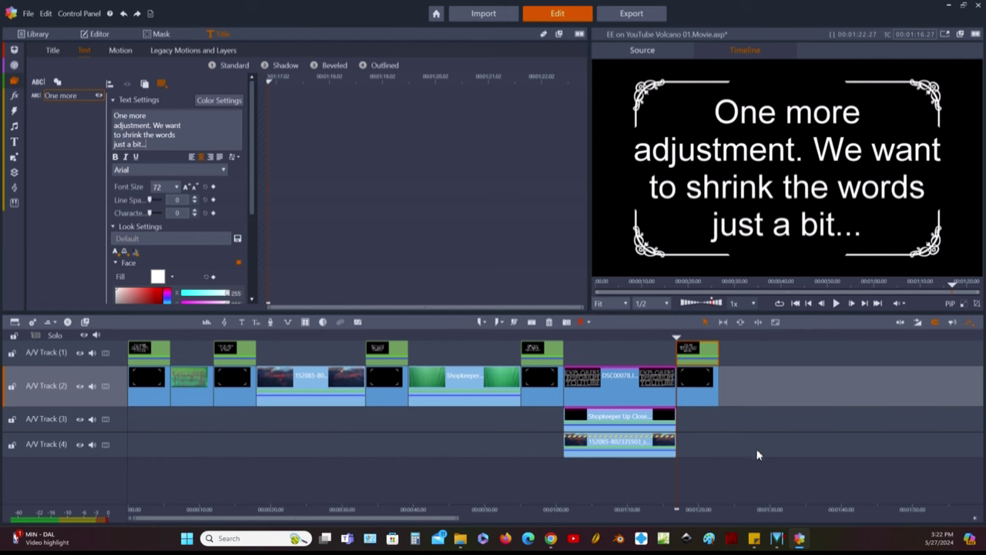
Step: Copy the composite's DSC00078.JPG clip and paste it on A/V Track (2) at 00:01:22.27, after the fifth ornate frame clip
left_click(638, 401)
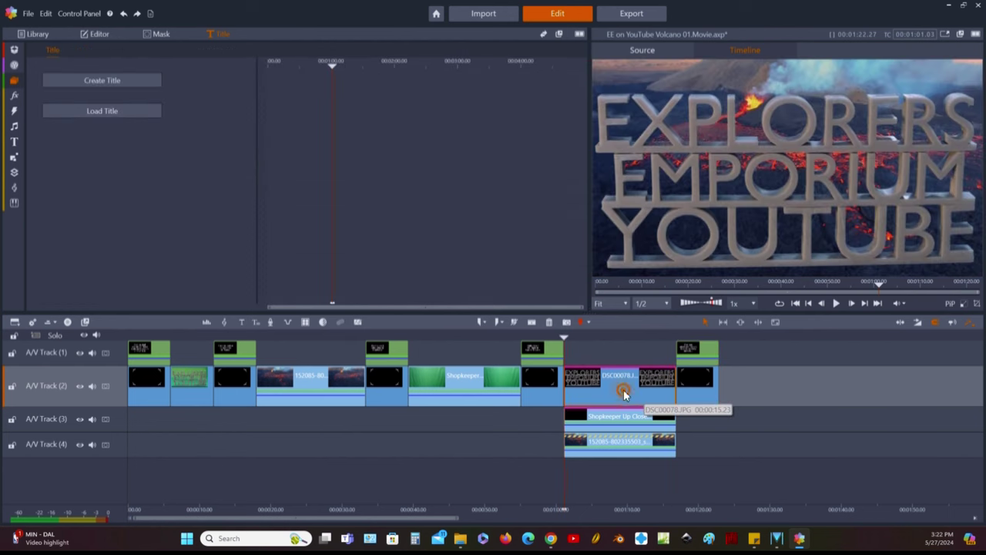
right_click(624, 395)
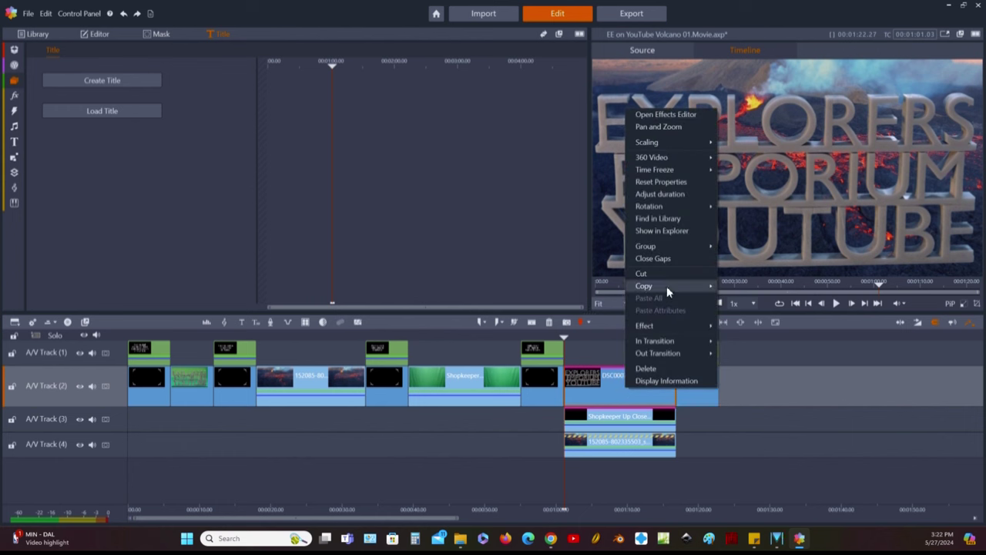
mouse_move(667, 289)
left_click(739, 285)
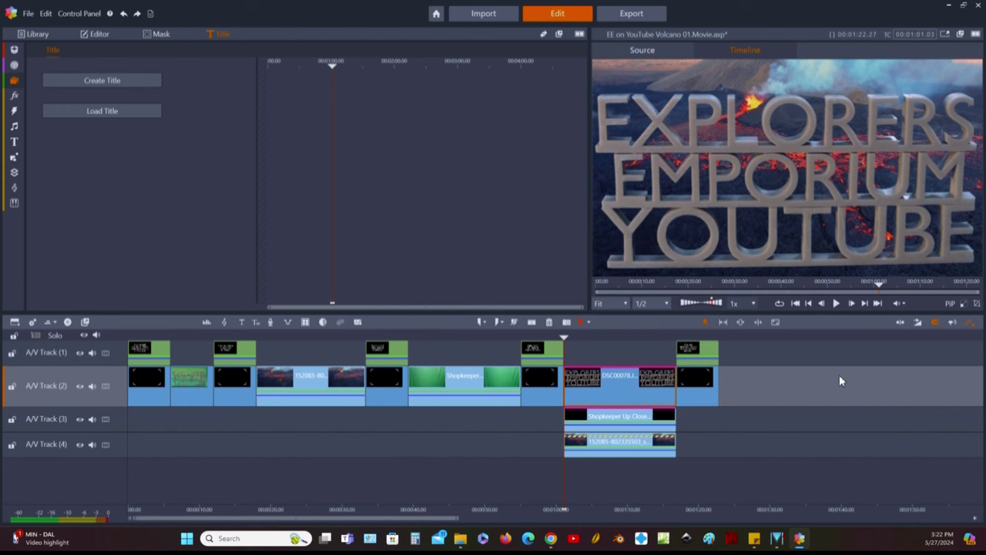
left_click(878, 303)
left_click(769, 390)
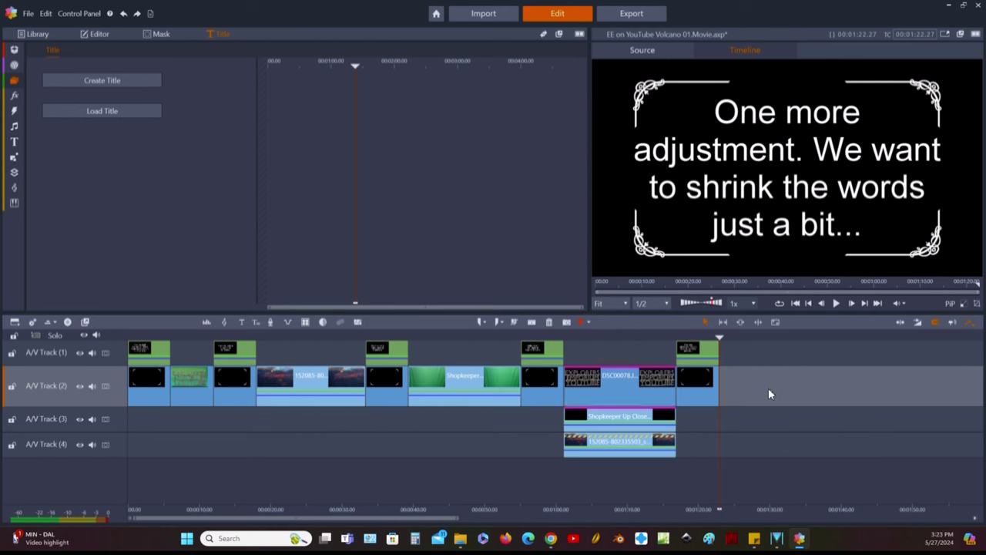
key("ctrl+v")
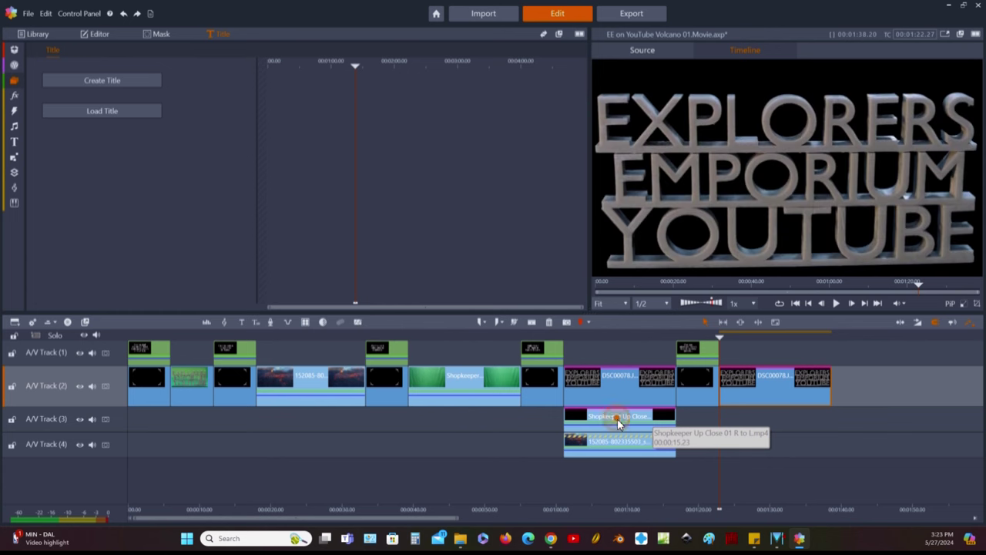
Step: Copy the composite's Shopkeeper Up Close clip and paste it on A/V Track (3) at 00:01:22.27, beneath the pasted DSC00078.JPG clip
right_click(616, 417)
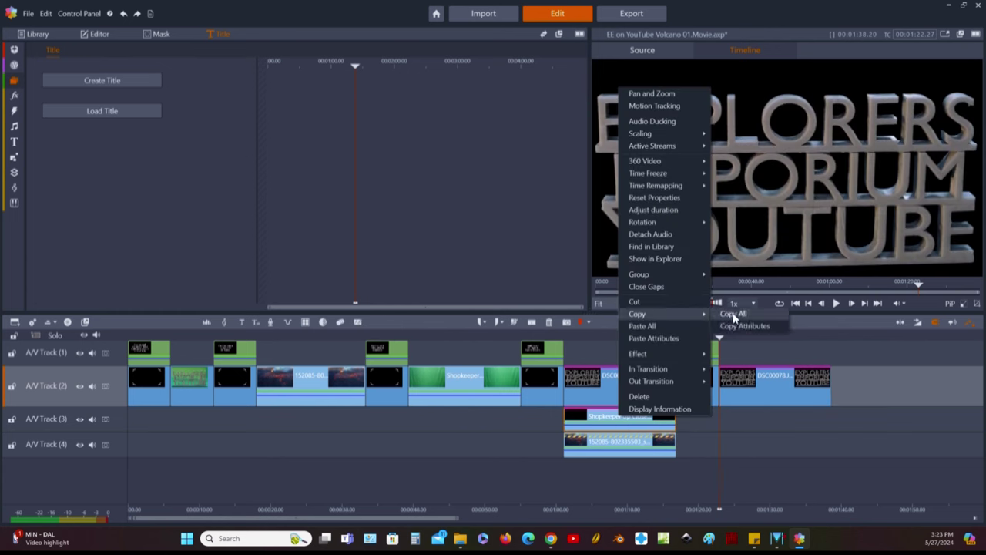
left_click(744, 315)
left_click(763, 420)
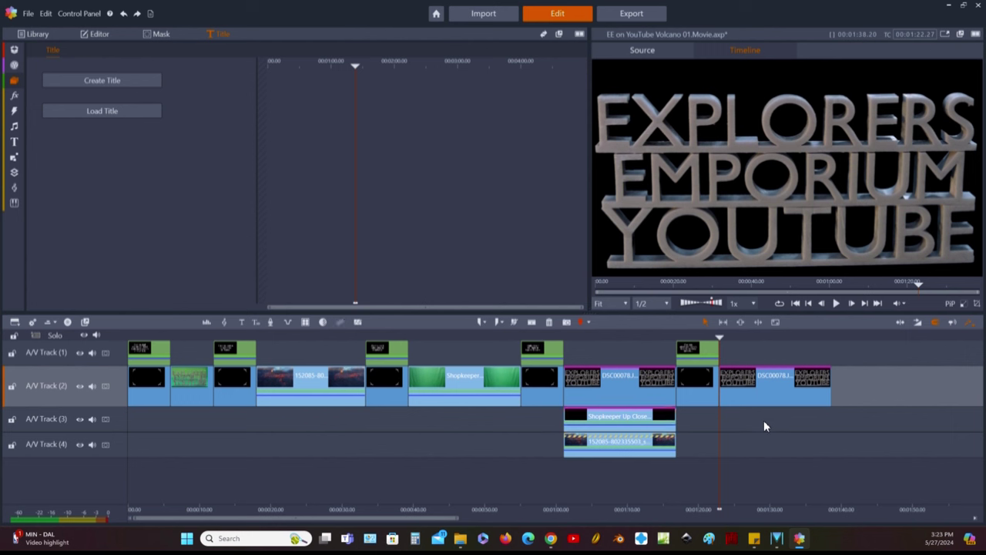
key("ctrl+v")
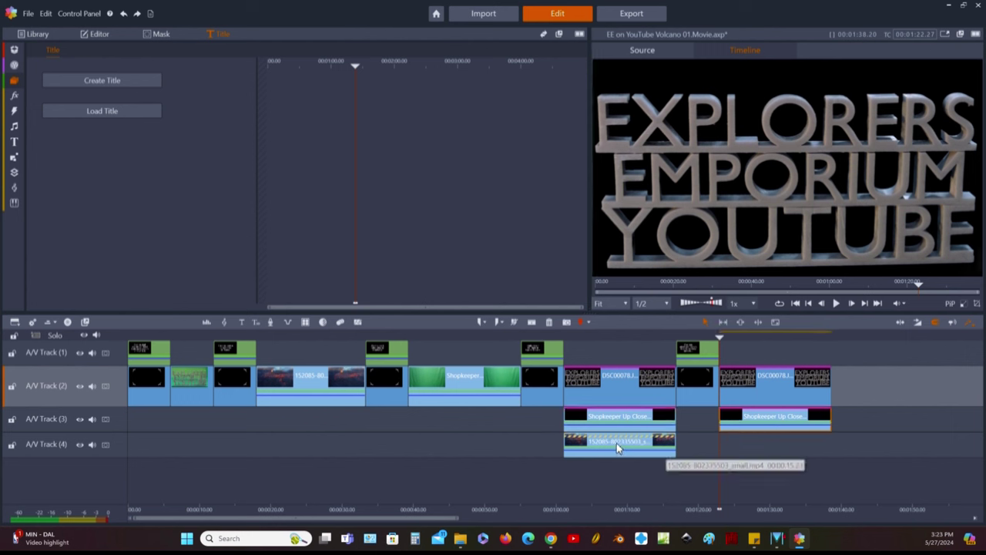
right_click(619, 440)
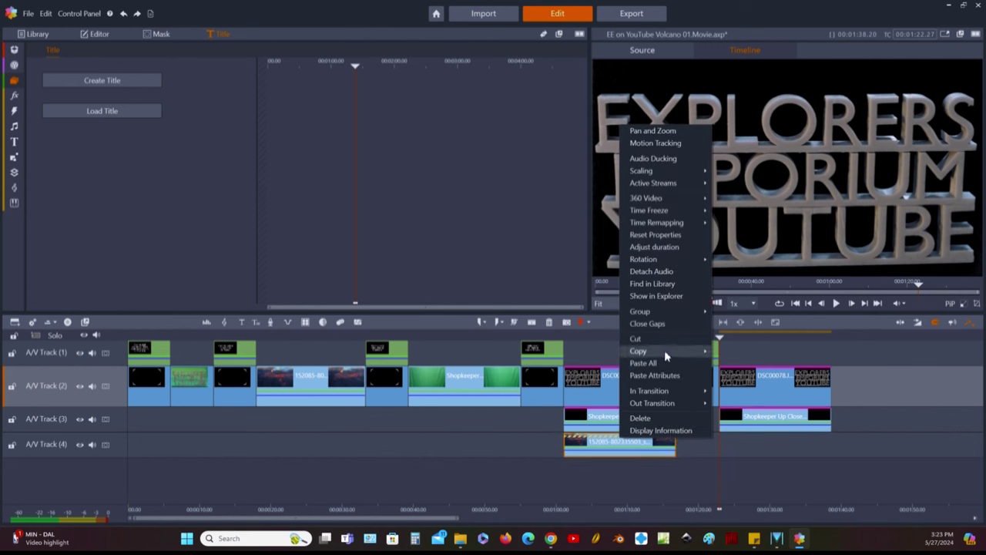
mouse_move(666, 354)
left_click(739, 351)
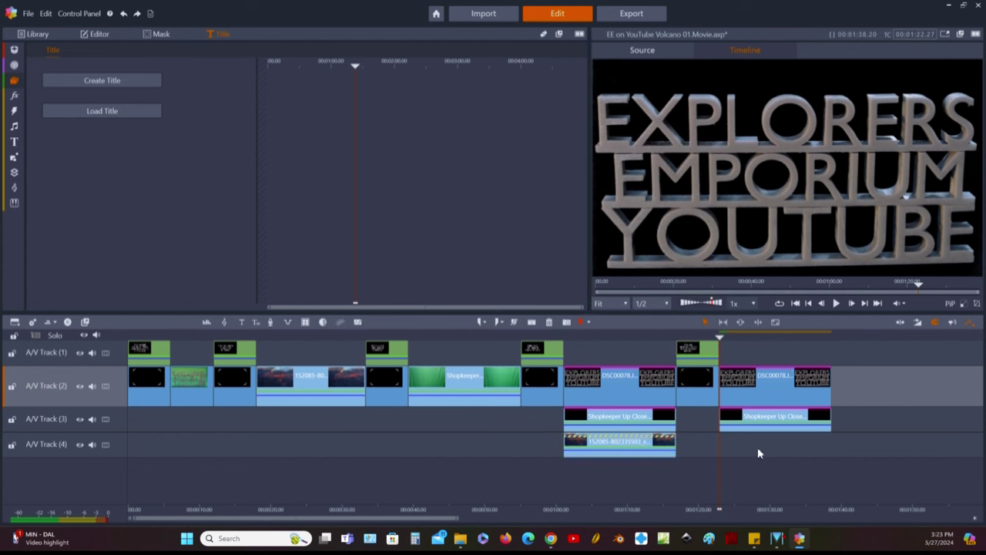
key("ctrl+v")
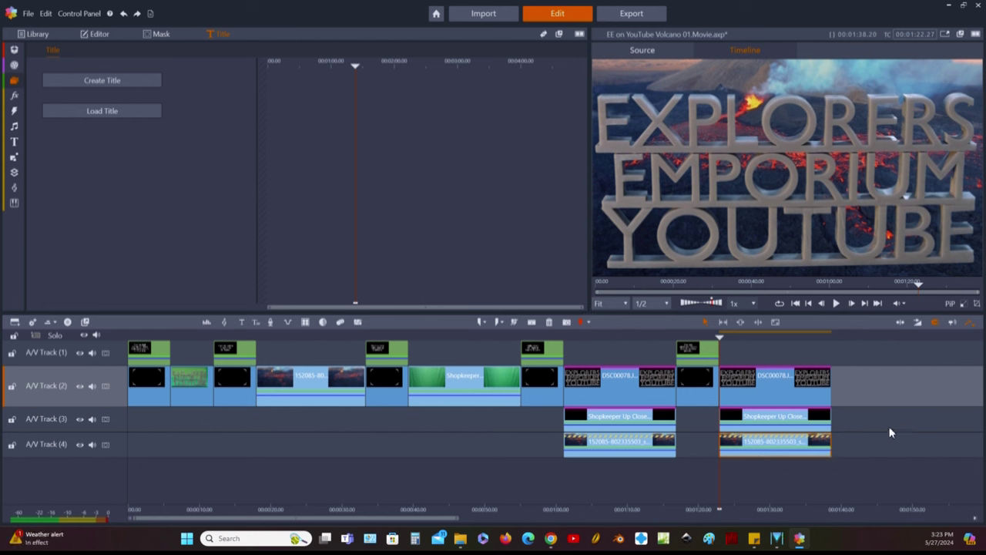
Step: Set the horizontal and vertical size of the second composite's DSC00078.JPG clip to 60
left_click(779, 390)
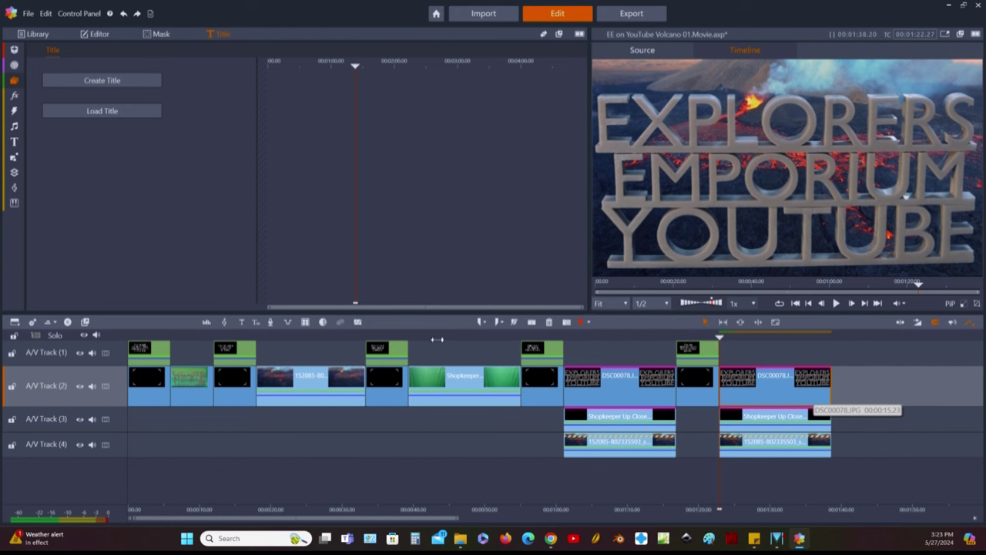
left_click(96, 33)
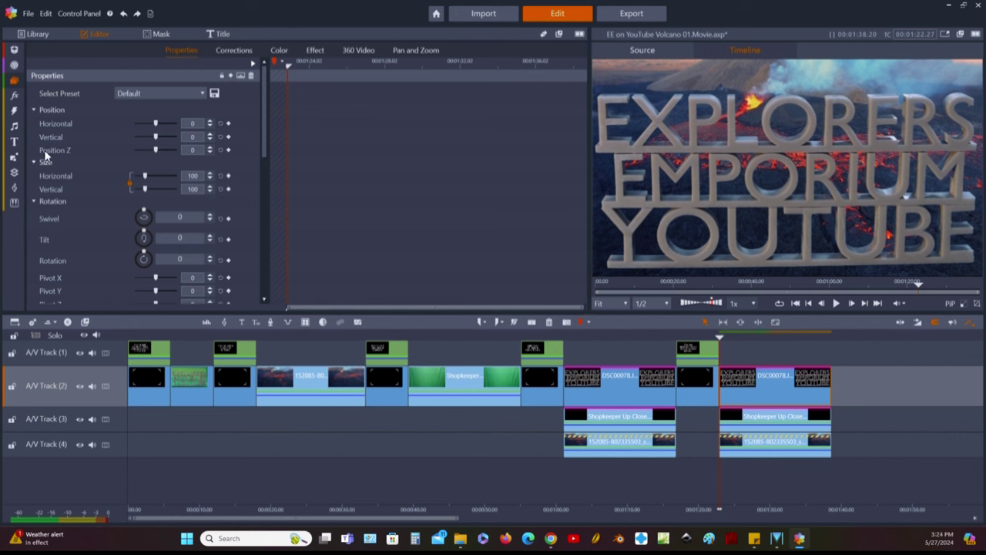
left_click(198, 179)
type("60")
key("Return")
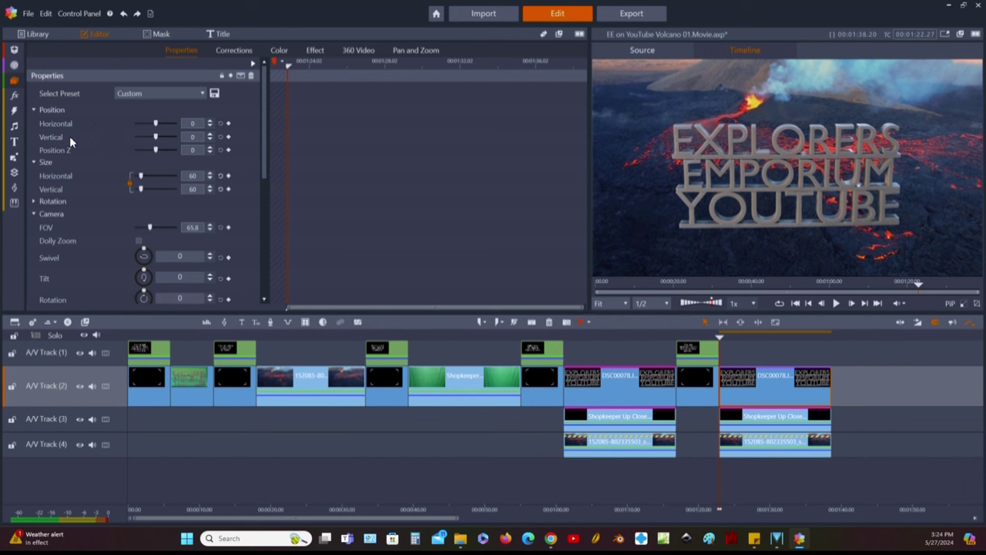
Step: Raise the second composite's DSC00078.JPG clip to a vertical position of 7
left_click(211, 134)
left_click(211, 137)
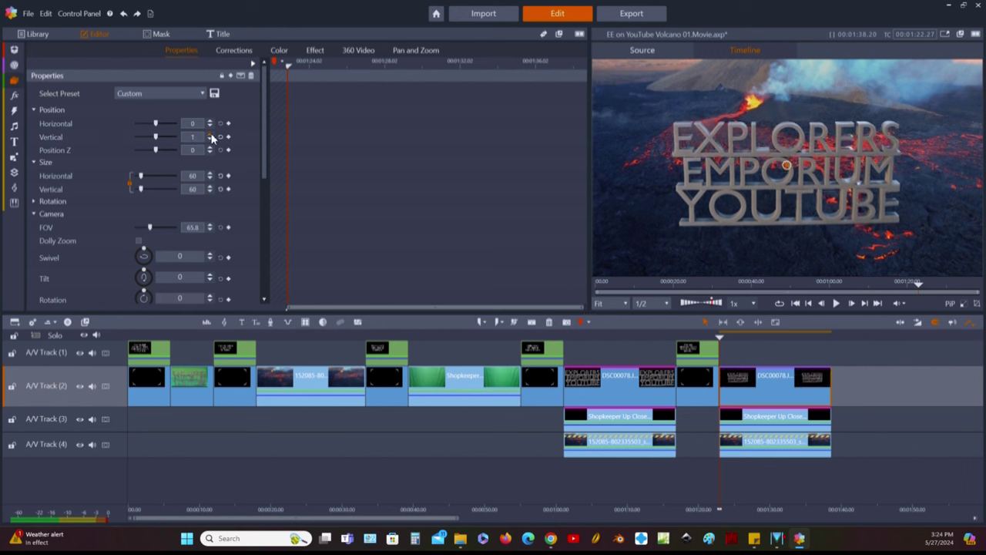
left_click(211, 137)
left_click(211, 137)
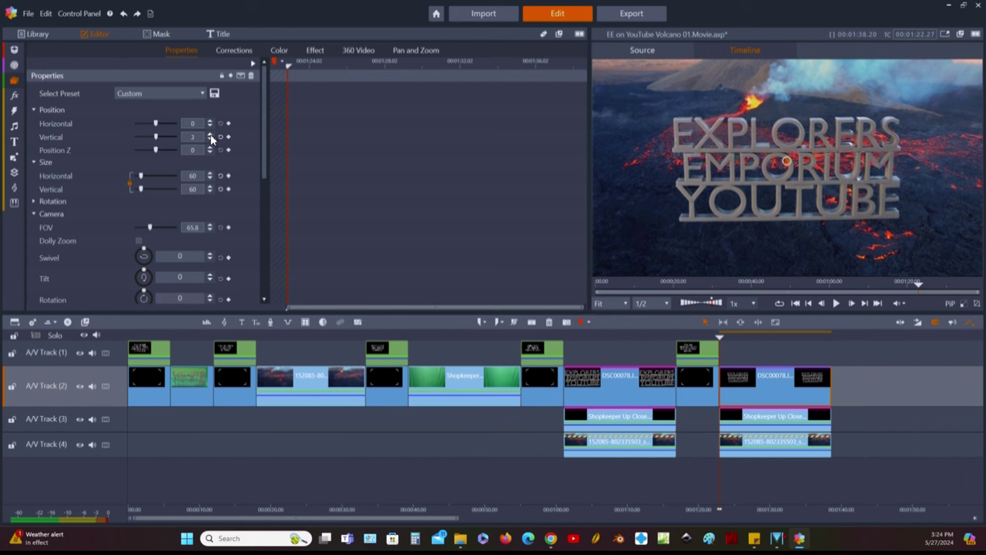
left_click(211, 136)
left_click(211, 136)
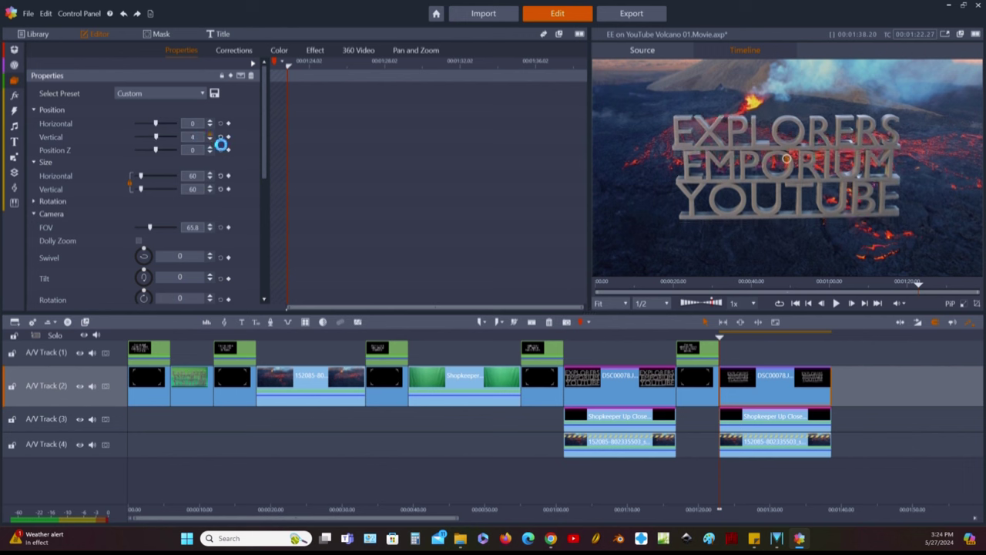
left_click(211, 136)
left_click(211, 136)
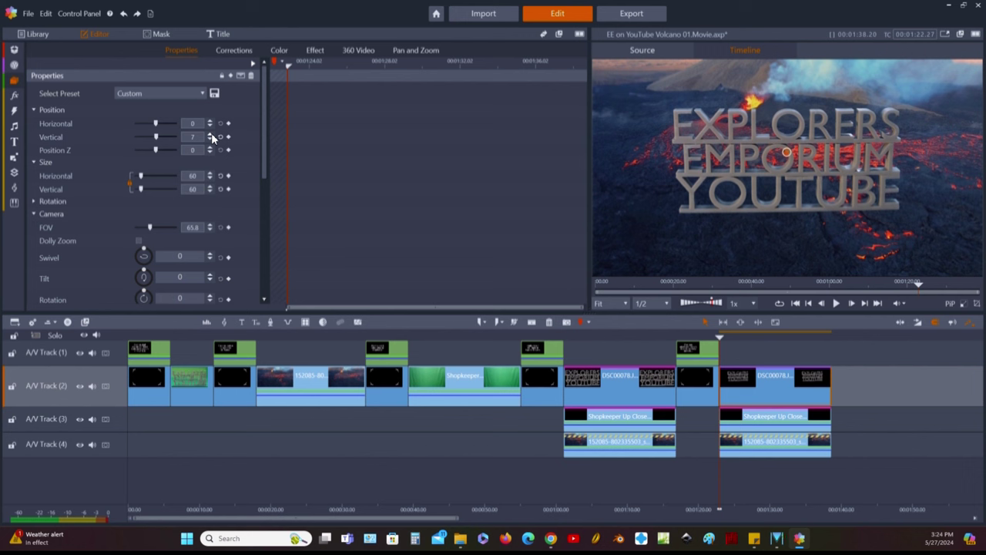
Step: Set the white balance of the second composite's DSC00078.JPG clip to temperature 40 and tint 60
left_click(282, 50)
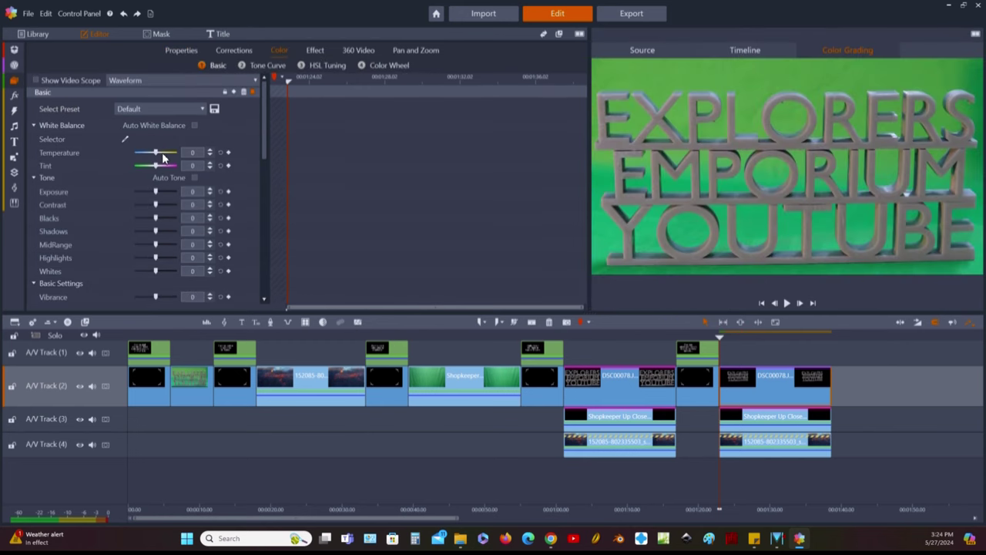
left_click(198, 153)
double_click(201, 157)
type("40")
left_click(196, 166)
type("60")
left_click(246, 168)
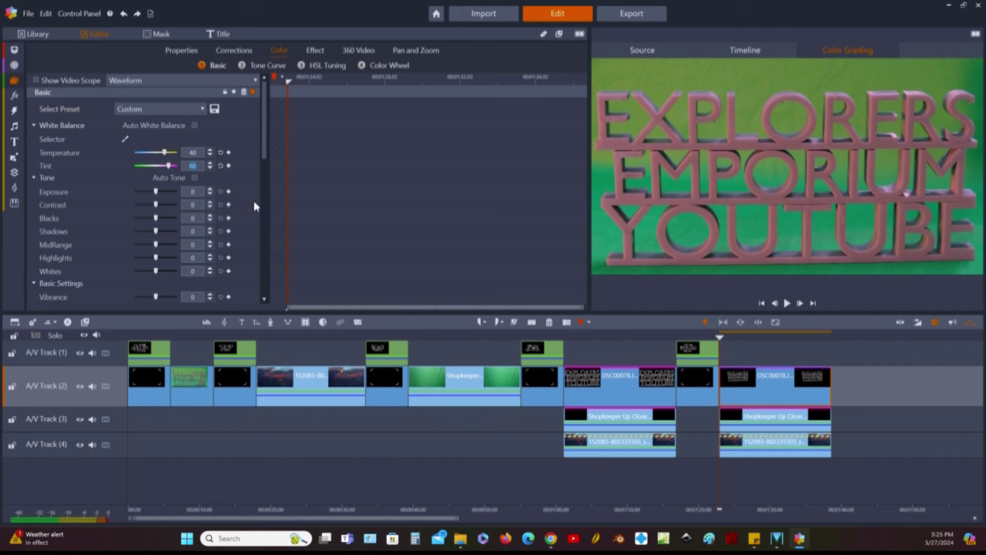
left_click(252, 177)
Step: Copy the ornate frame clip between the two composites and paste it on A/V Track (2) at 00:01:38.20, after the second composite
left_click(699, 396)
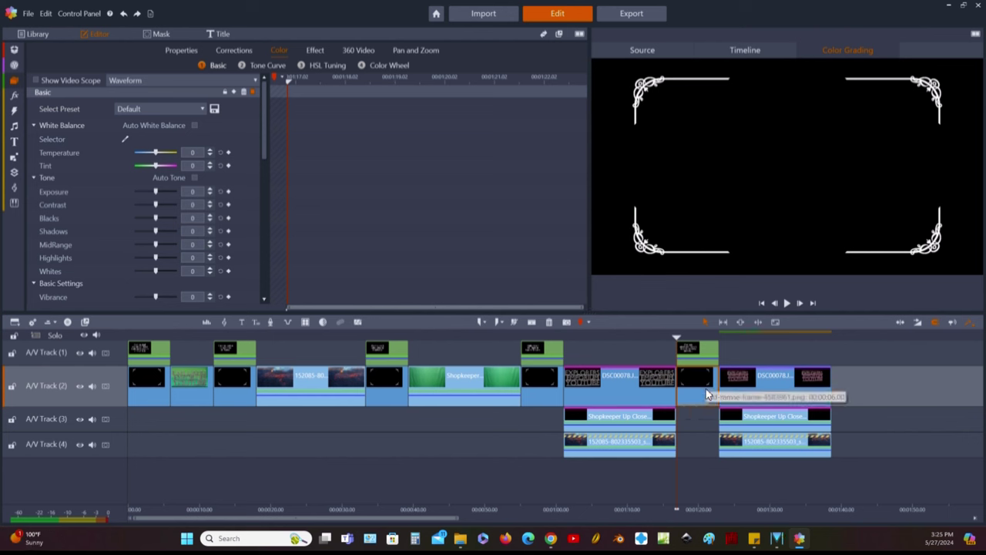
right_click(701, 385)
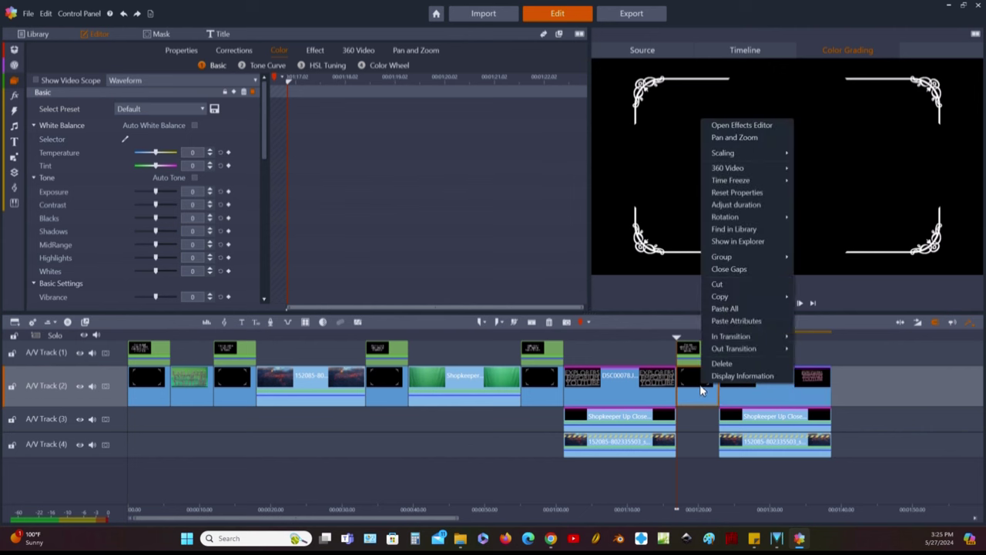
mouse_move(738, 298)
left_click(814, 296)
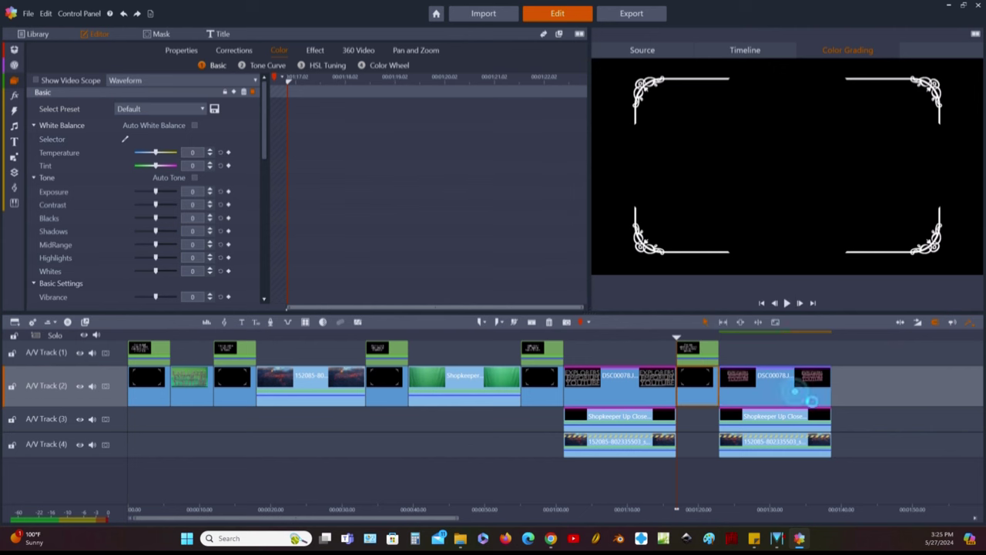
left_click(868, 399)
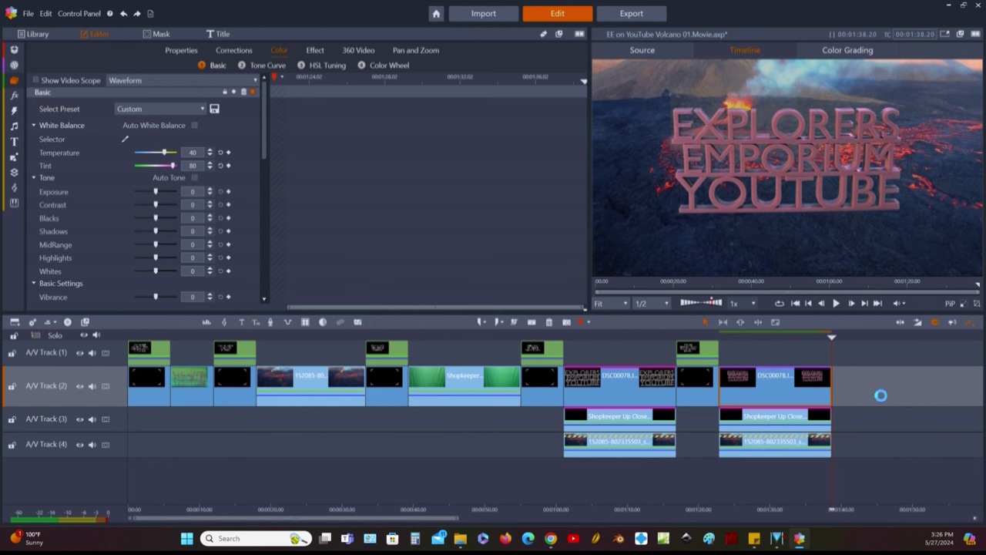
Step: Copy the "One more adjustment..." caption title and paste it on A/V Track (1) at 00:01:38.20, above the last ornate frame
left_click(706, 351)
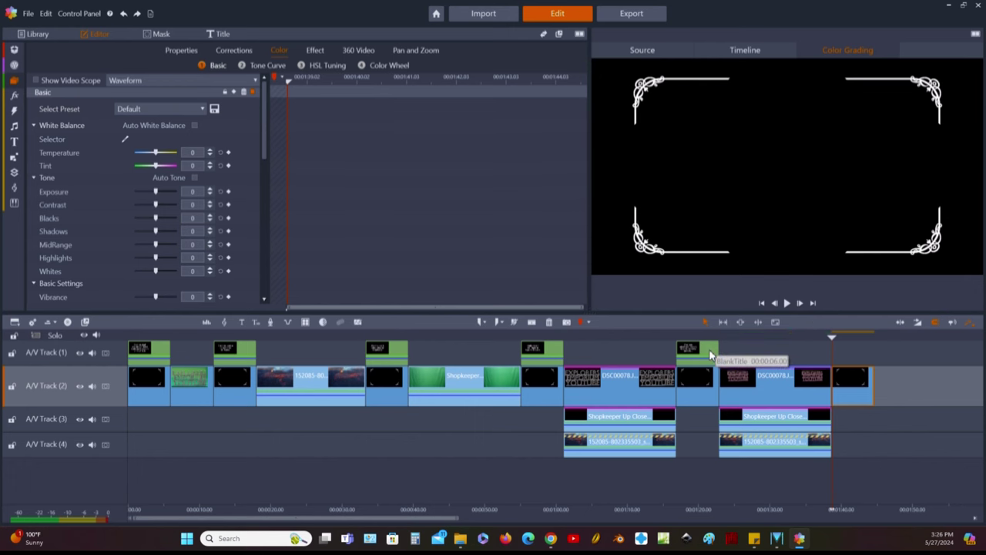
right_click(705, 355)
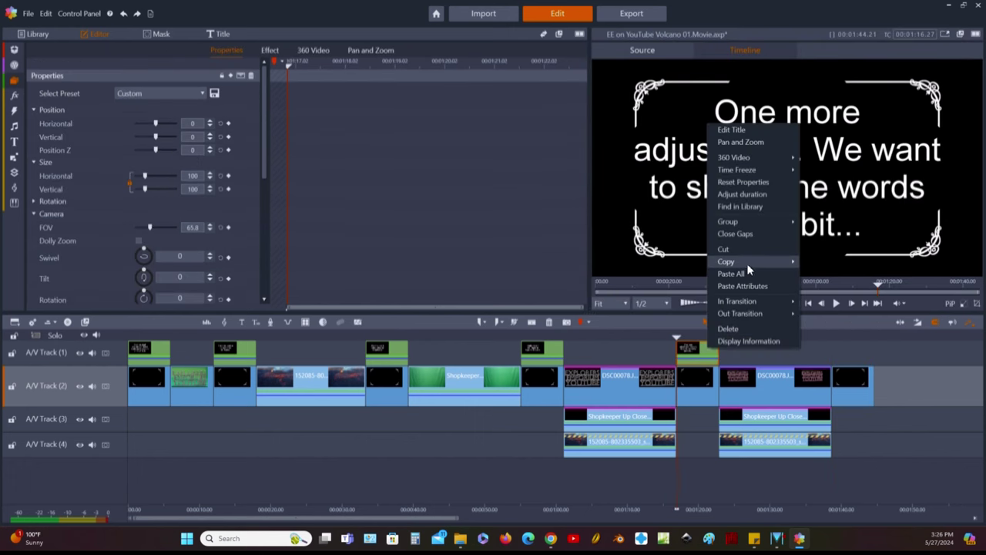
mouse_move(777, 261)
left_click(824, 261)
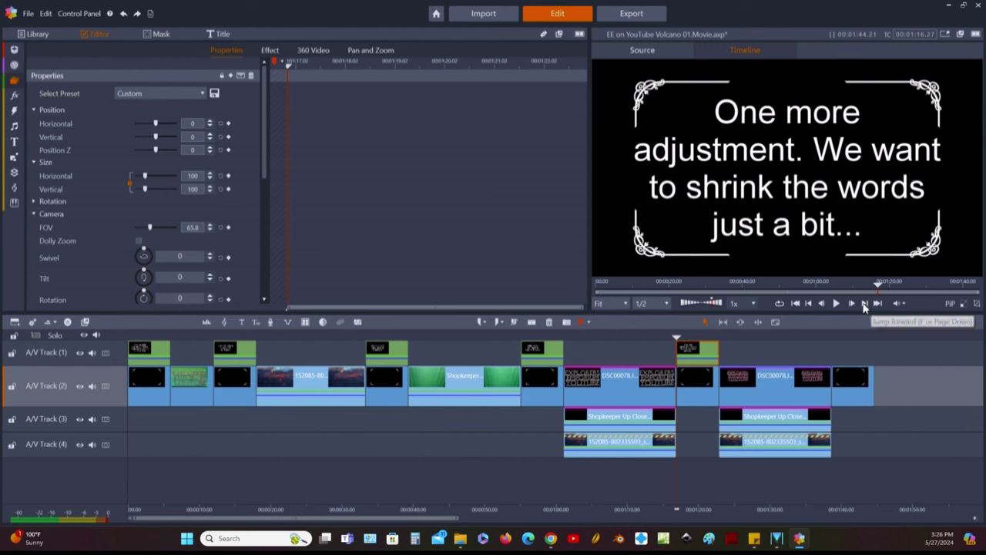
left_click(864, 303)
left_click(865, 304)
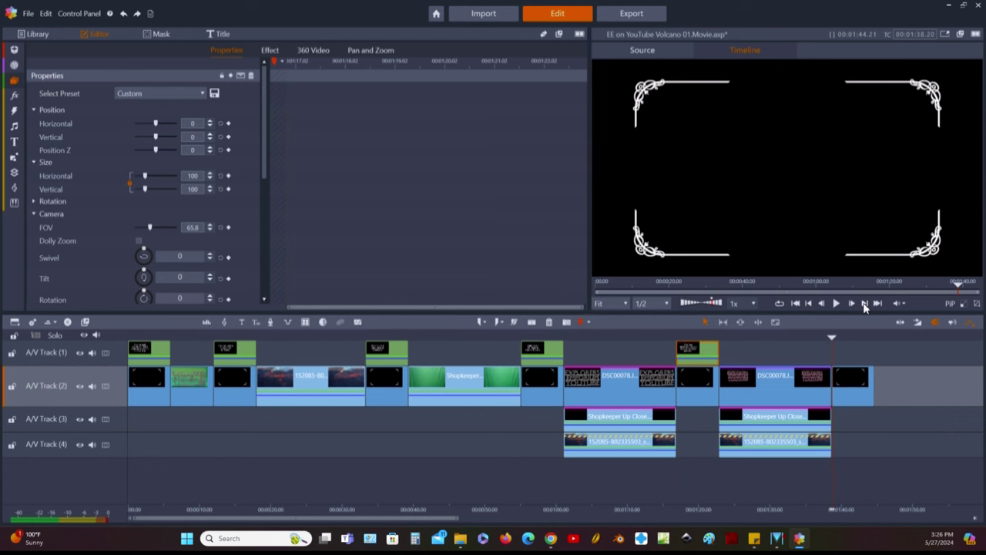
left_click(856, 358)
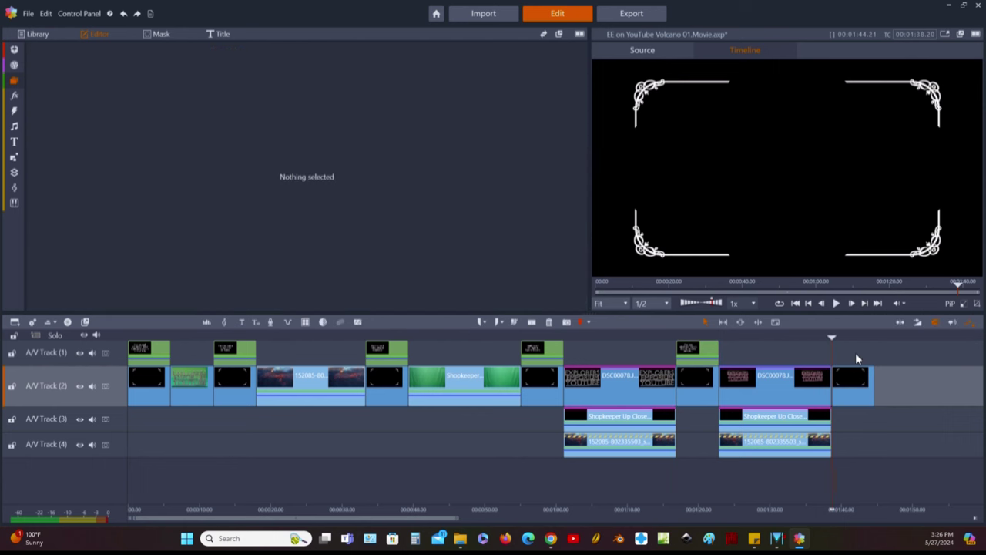
key("ctrl+z")
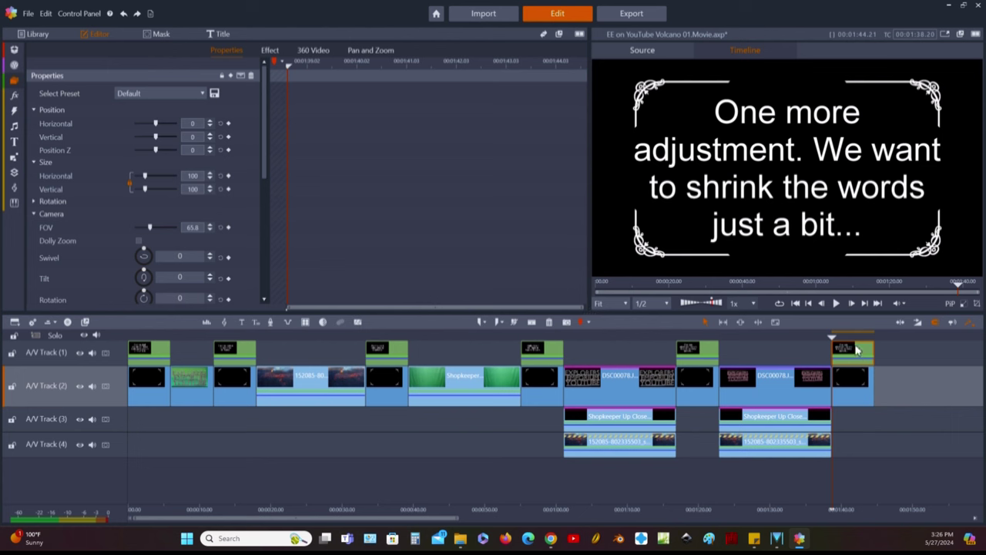
Step: Replace the last caption title's text with "There... That should do it." on two lines, breaking after "That"
double_click(856, 352)
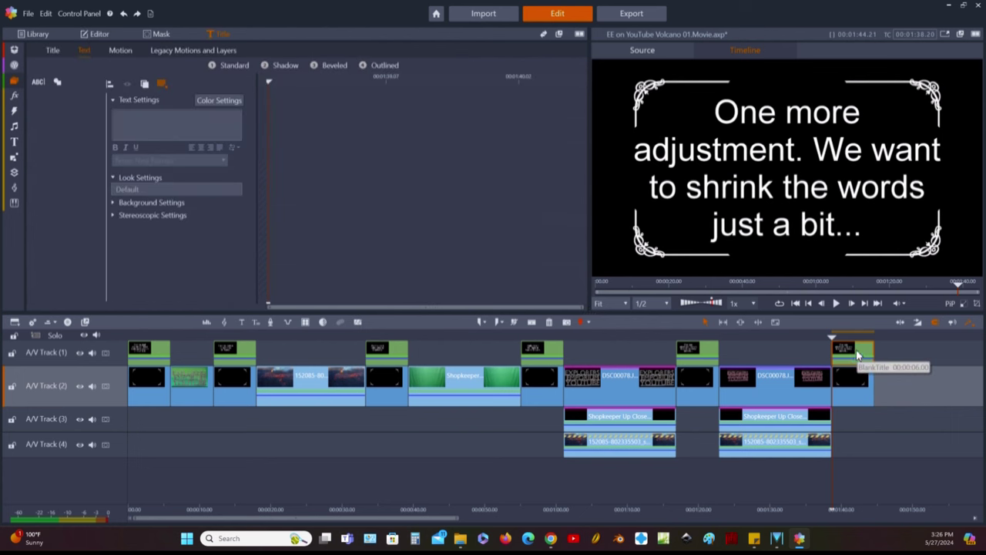
left_click(158, 143)
key("ctrl+a")
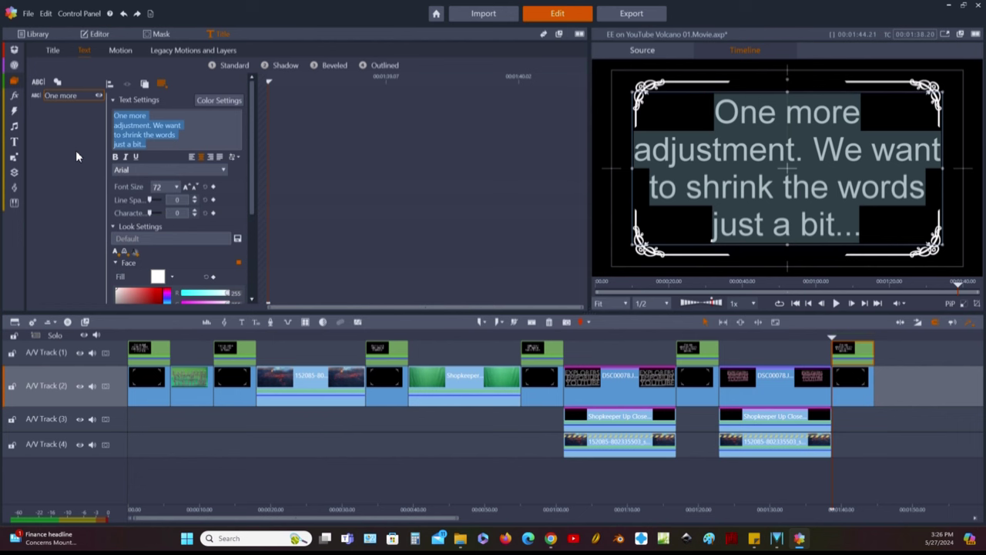
type("There")
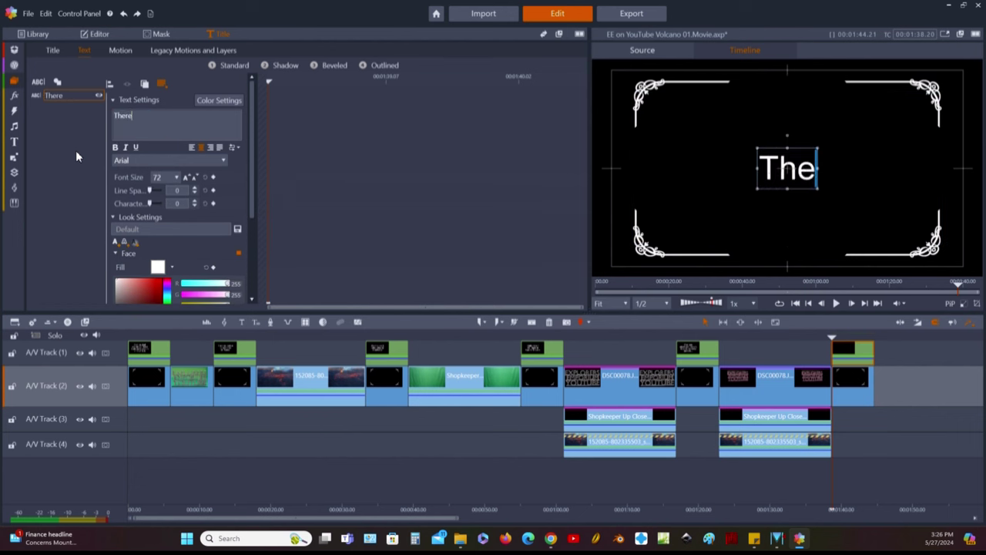
type(".")
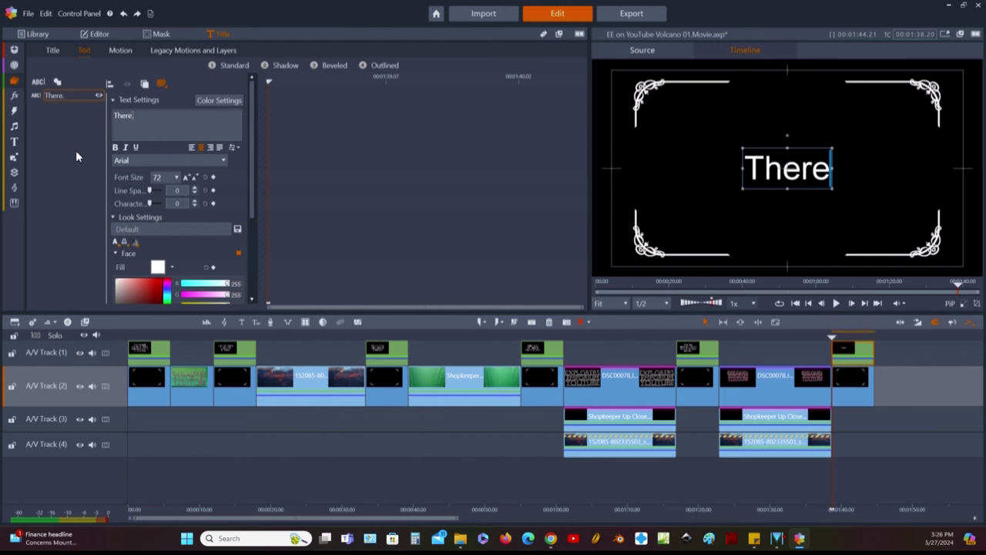
type("..")
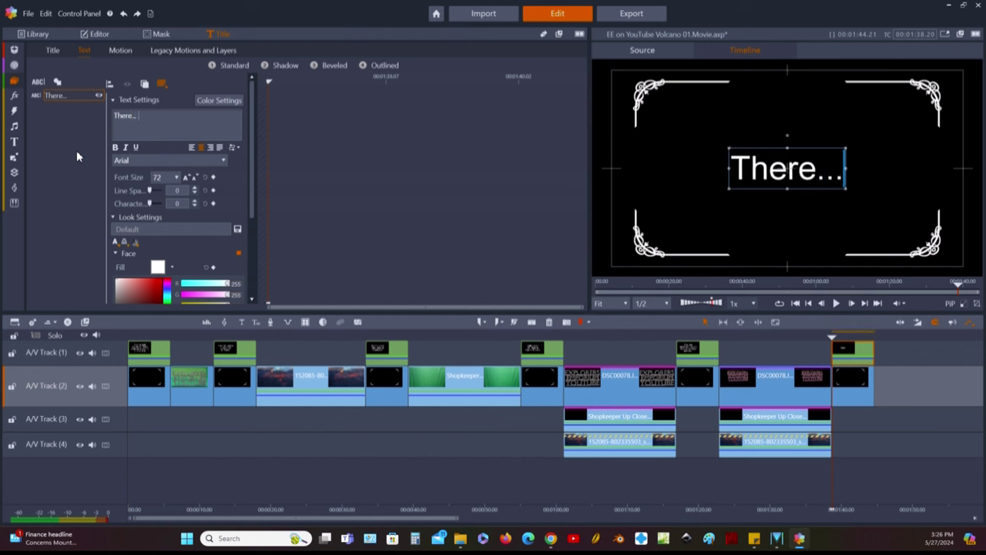
type(" That")
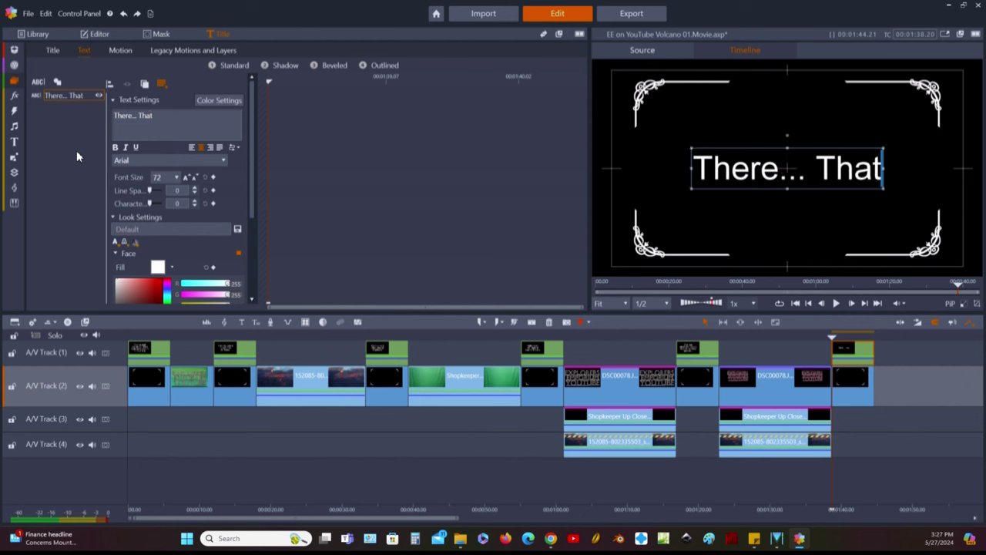
key("Return")
type("s")
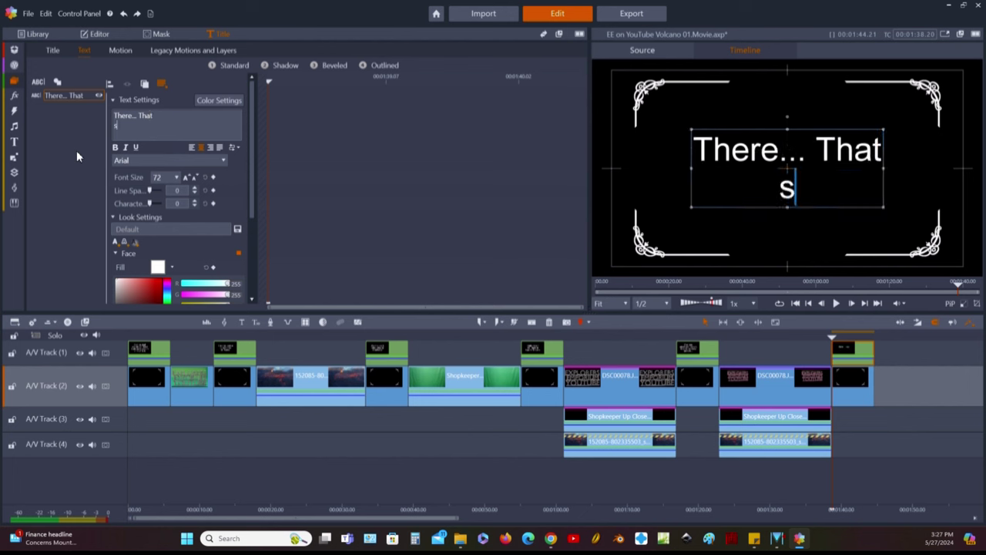
type("houl")
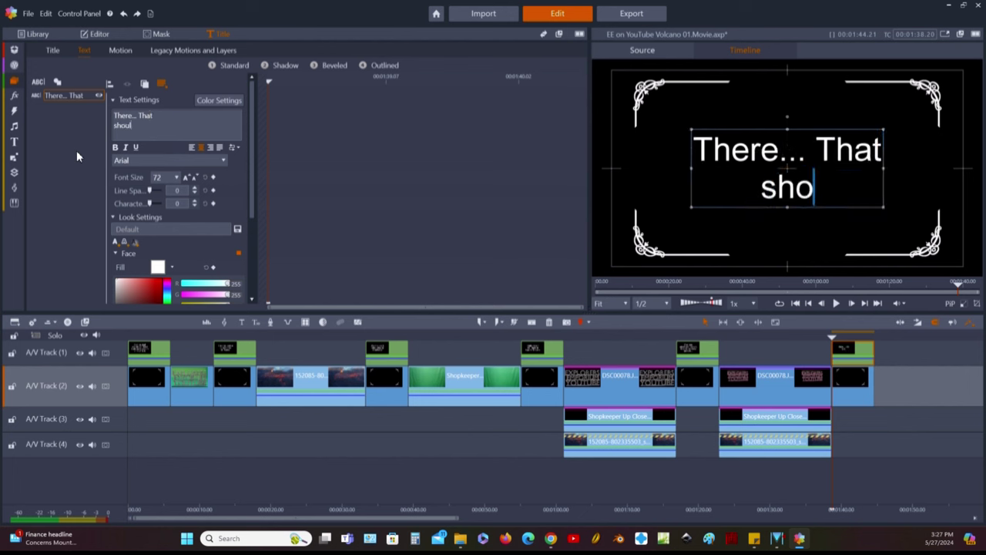
type("d do it.")
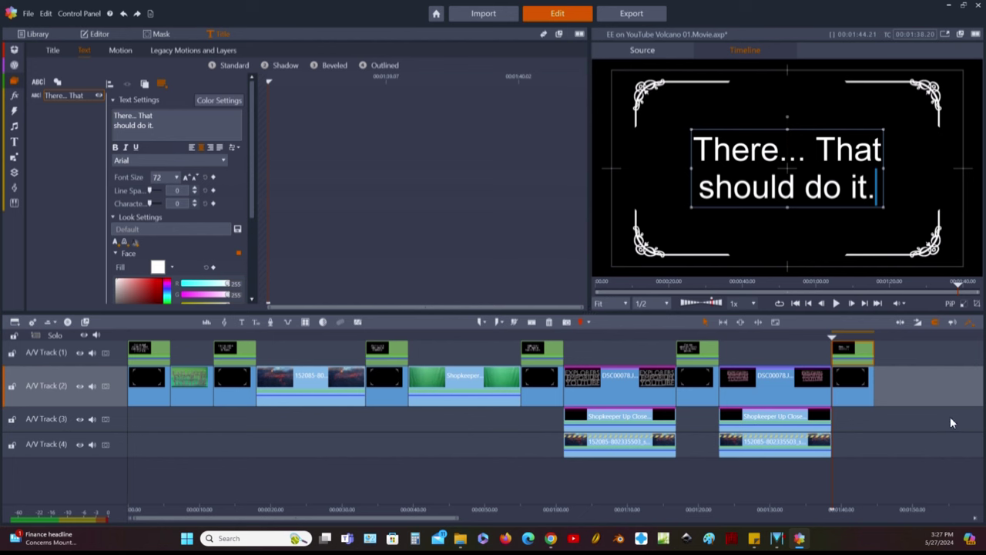